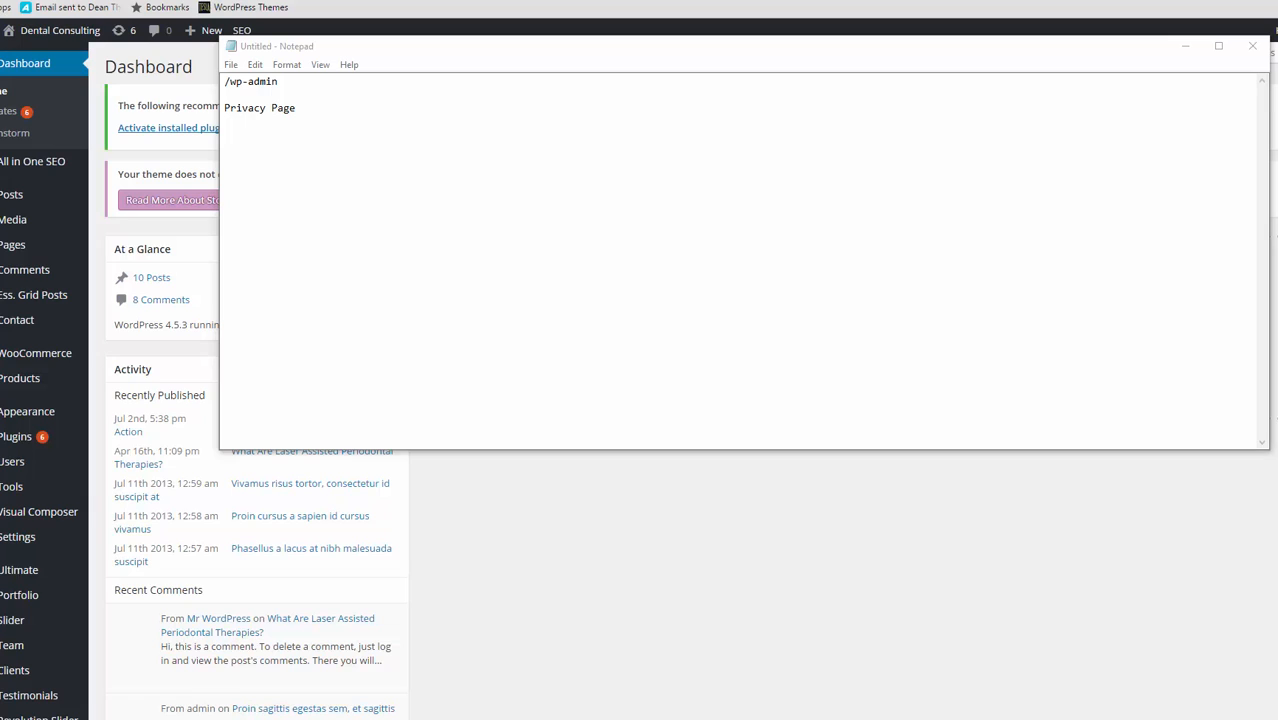
- Highlight the /wp-admin line in the Notepad note
left_click_drag(282, 82, 215, 80)
left_click(263, 84)
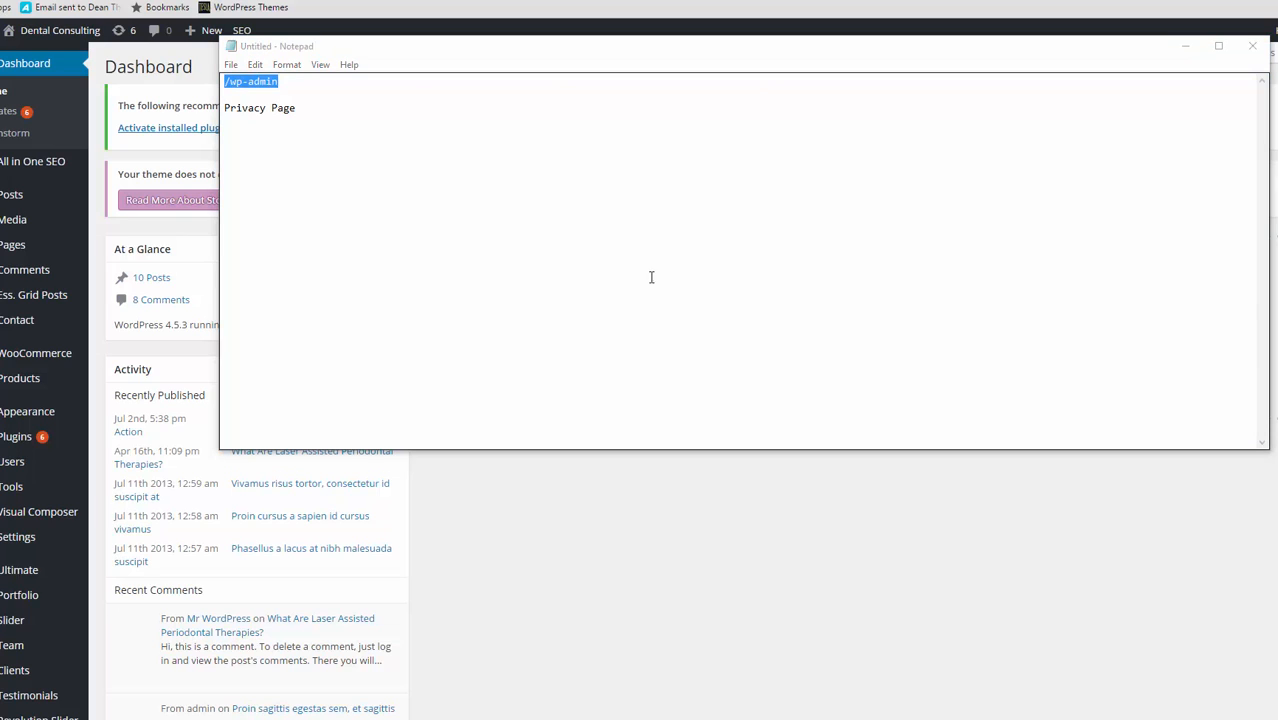
left_click_drag(292, 83, 222, 81)
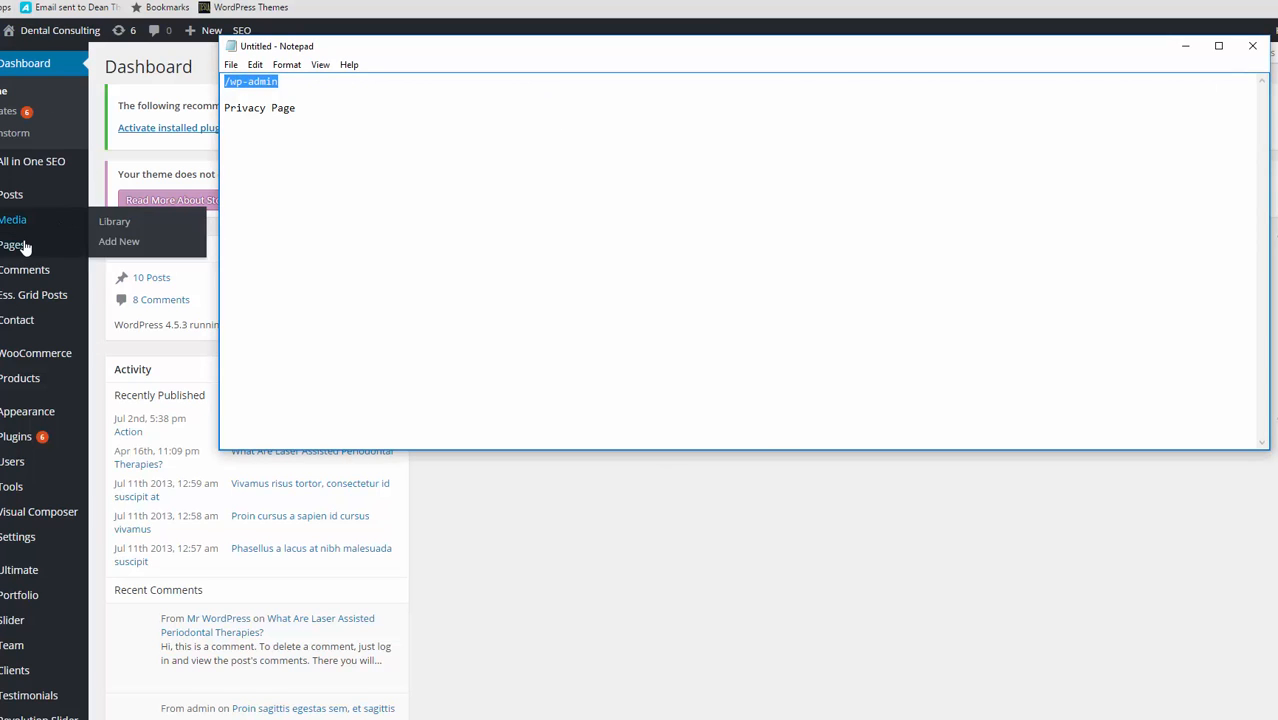
- Switch to the WordPress dashboard and open the list of all pages
left_click(139, 250)
left_click(139, 250)
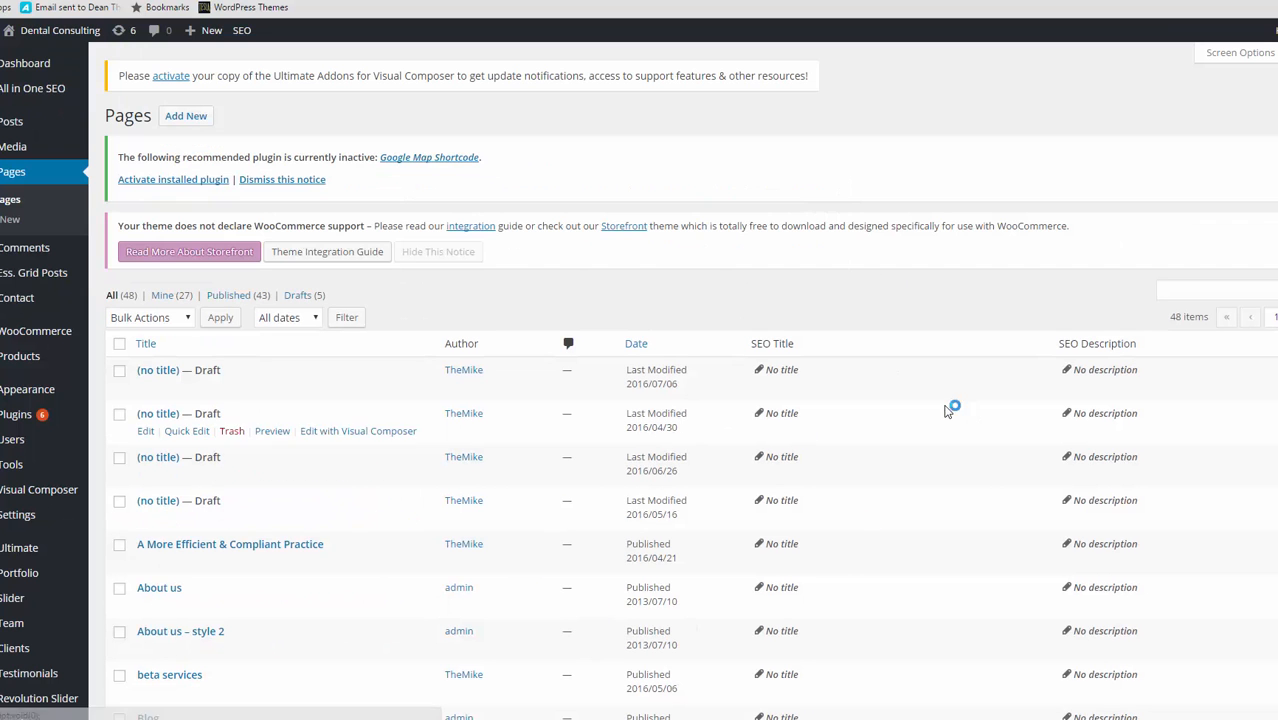
scroll(890, 400, "down", 5)
scroll(903, 451, "up", 5)
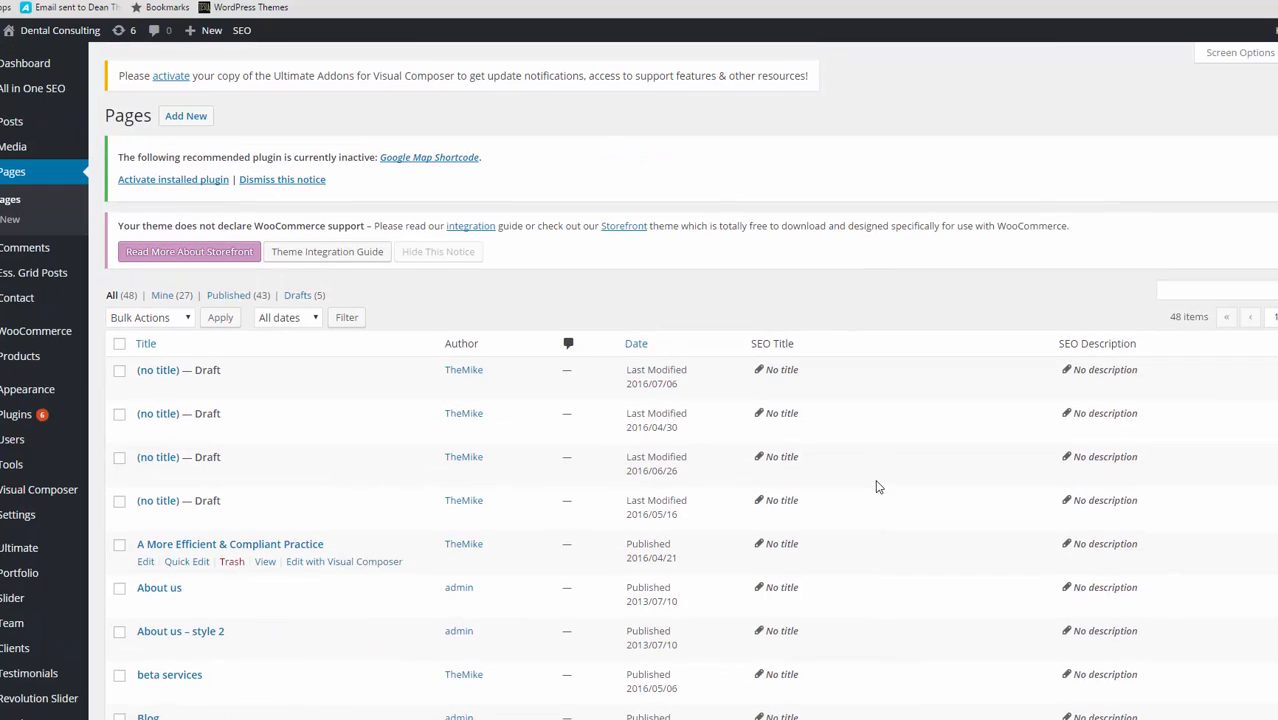
- Search the site's pages for "privacy page"
left_click(1219, 295)
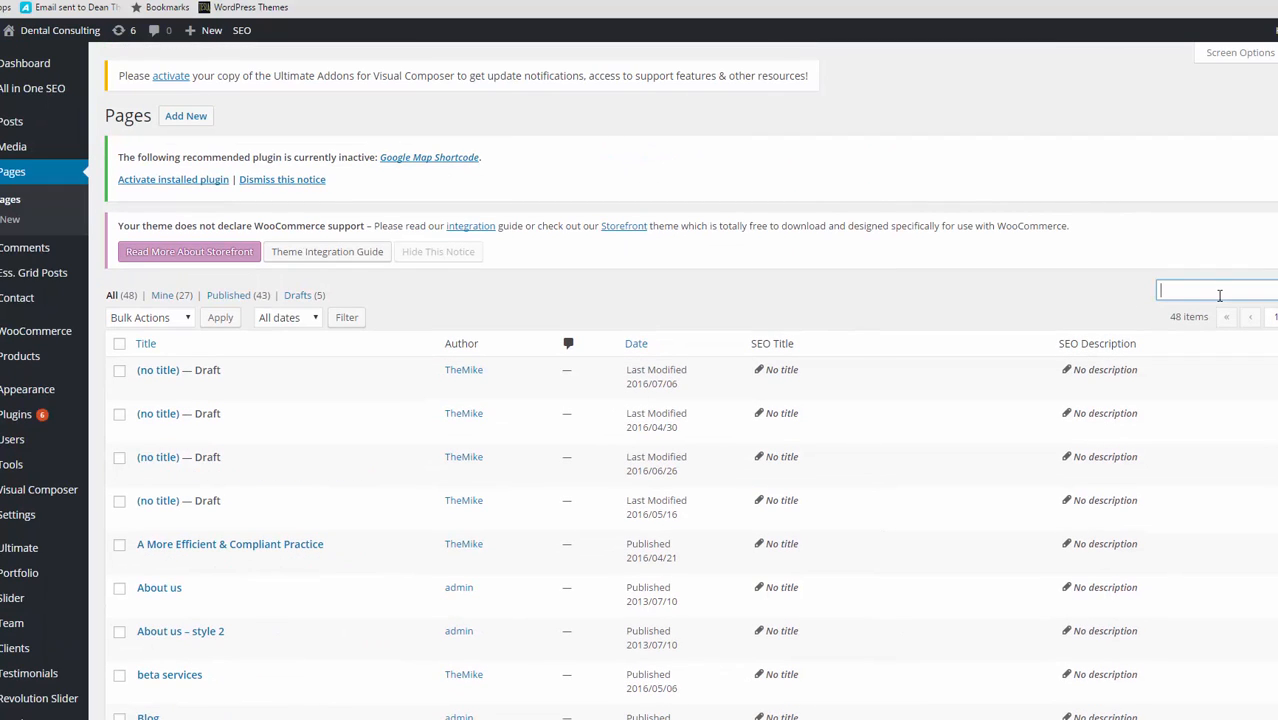
type("pr")
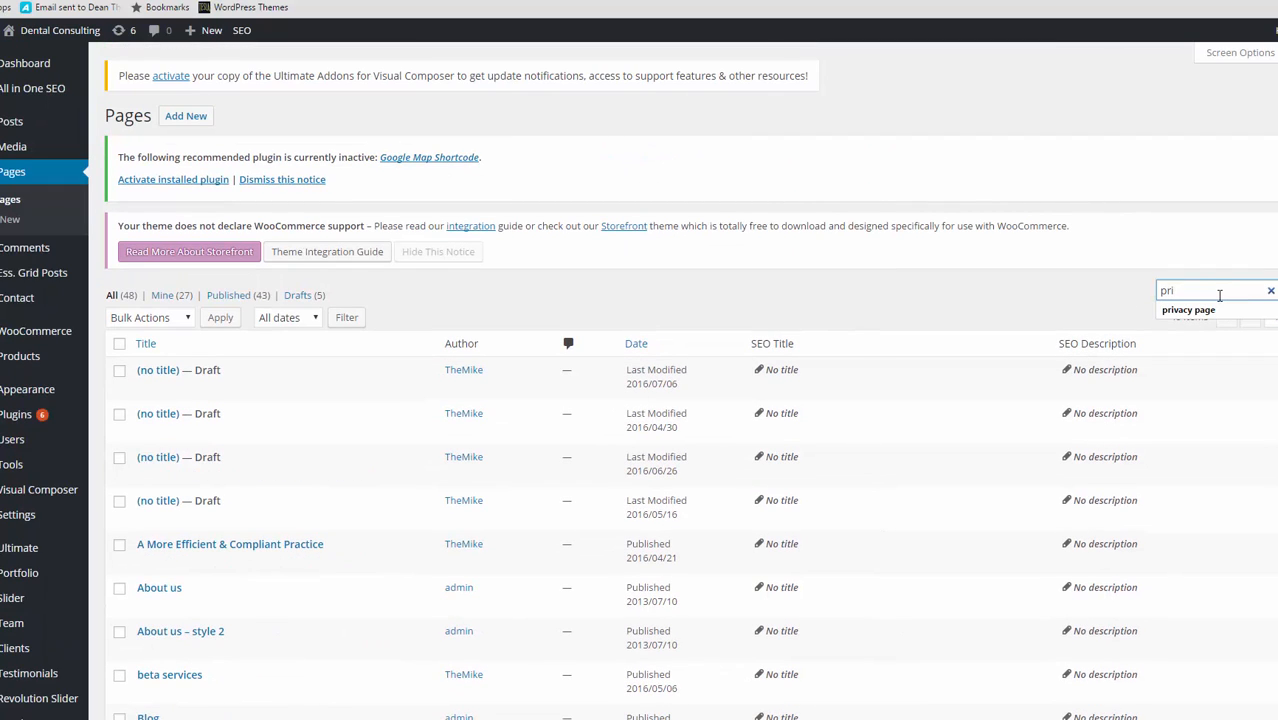
type("i")
key("Down")
key("Return")
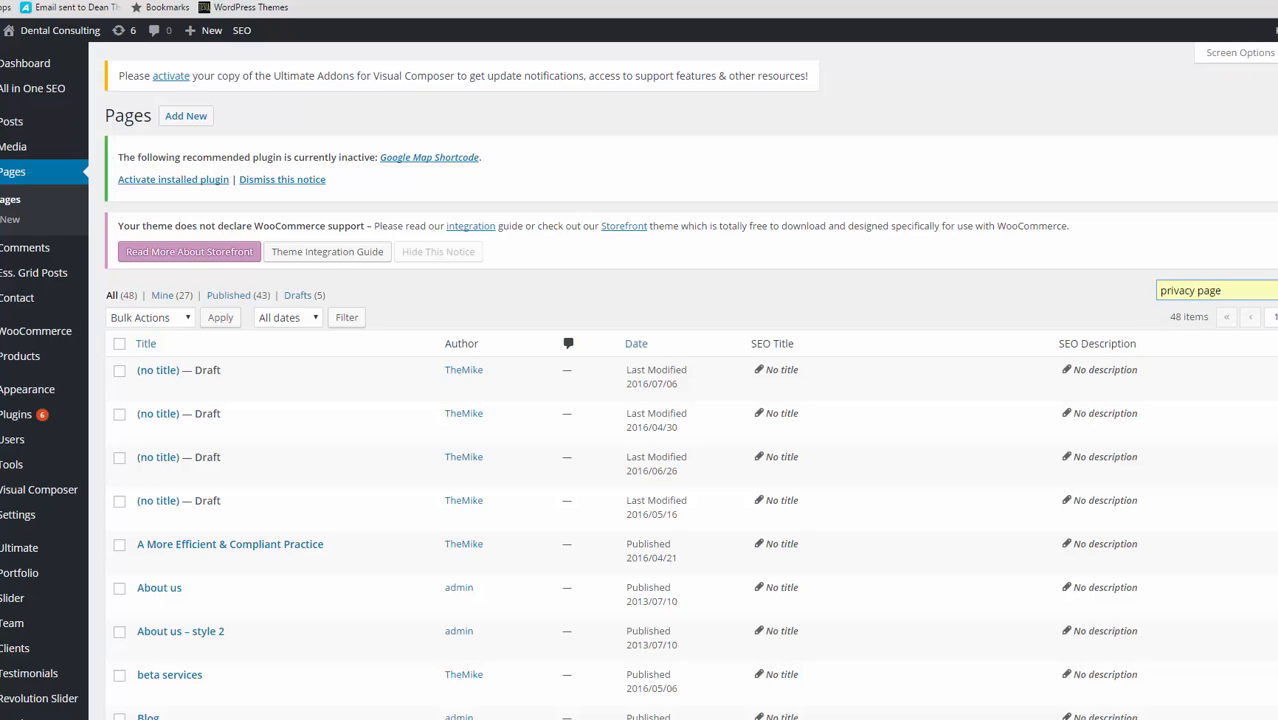
scroll(640, 260, "down", 3)
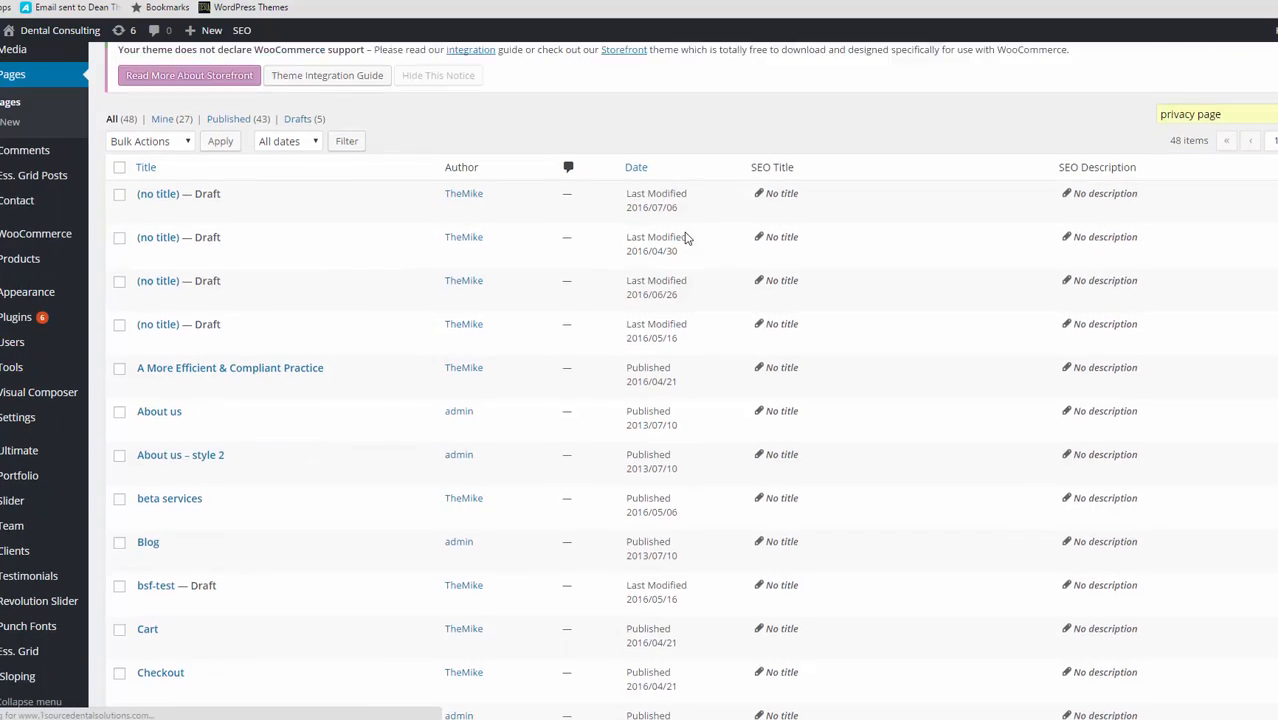
scroll(710, 270, "up", 3)
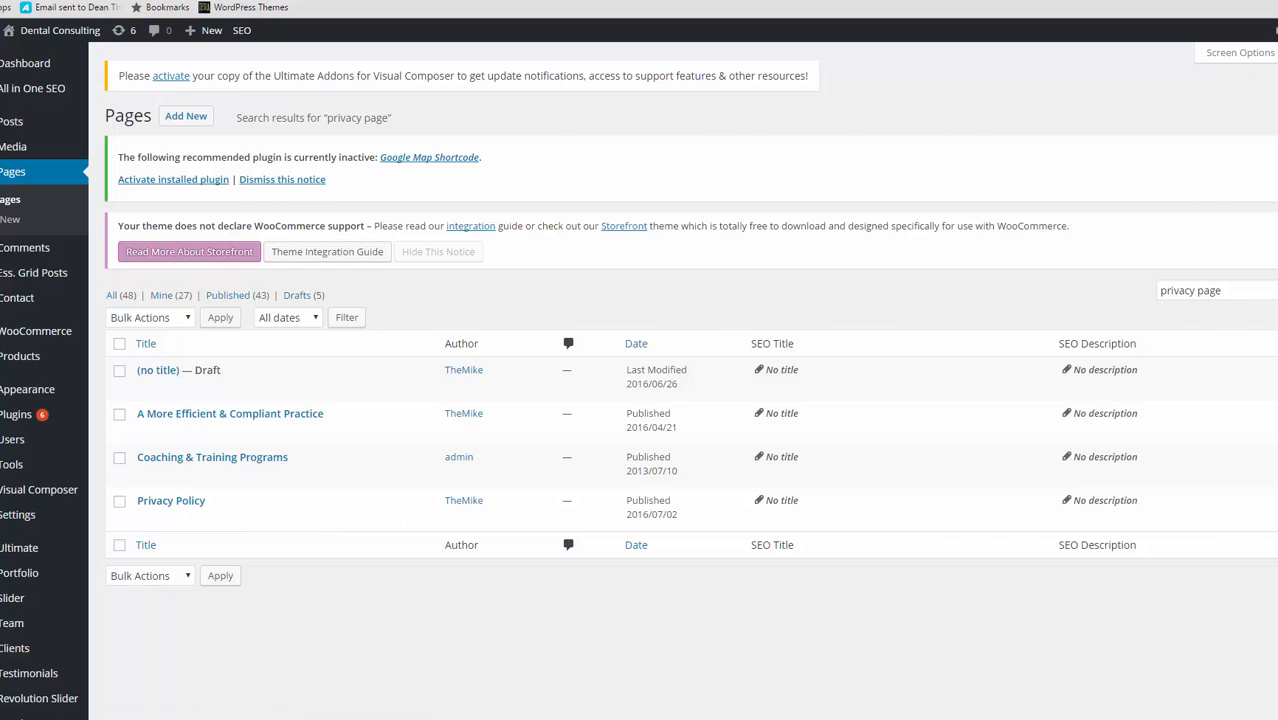
- Open the Privacy Policy page from the search results in the full page editor
scroll(1083, 533, "down", 1)
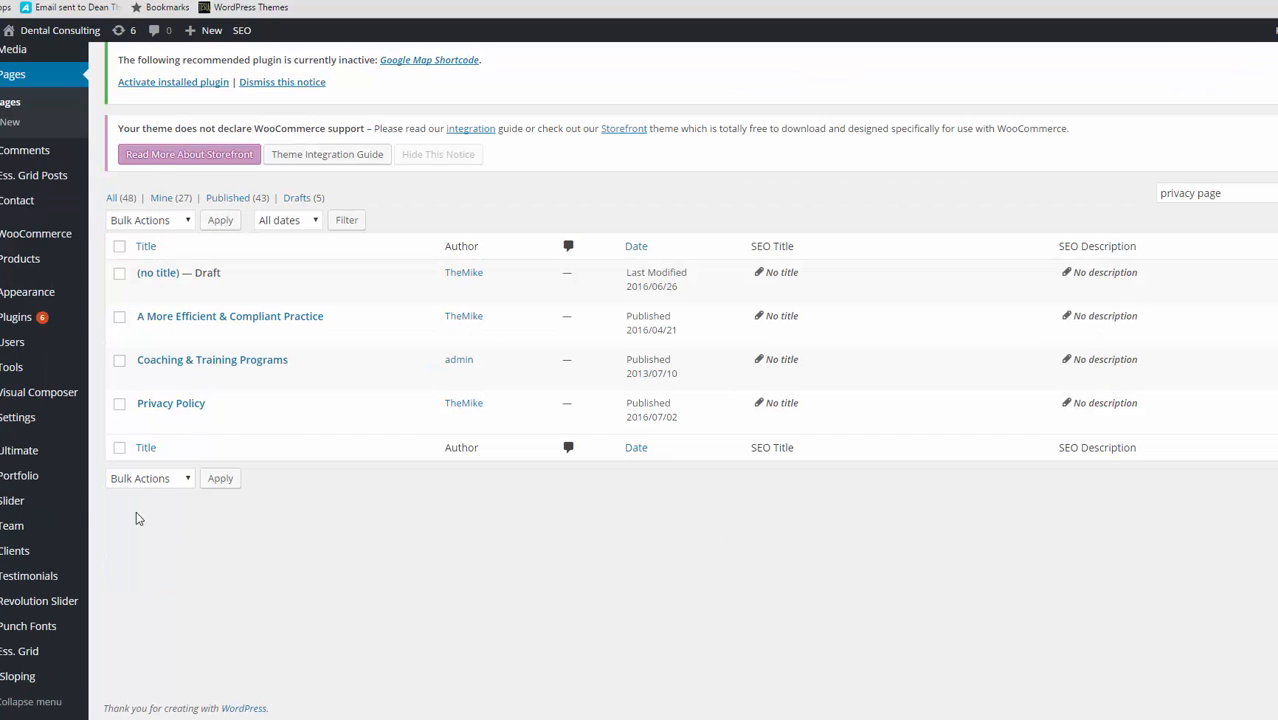
left_click(188, 418)
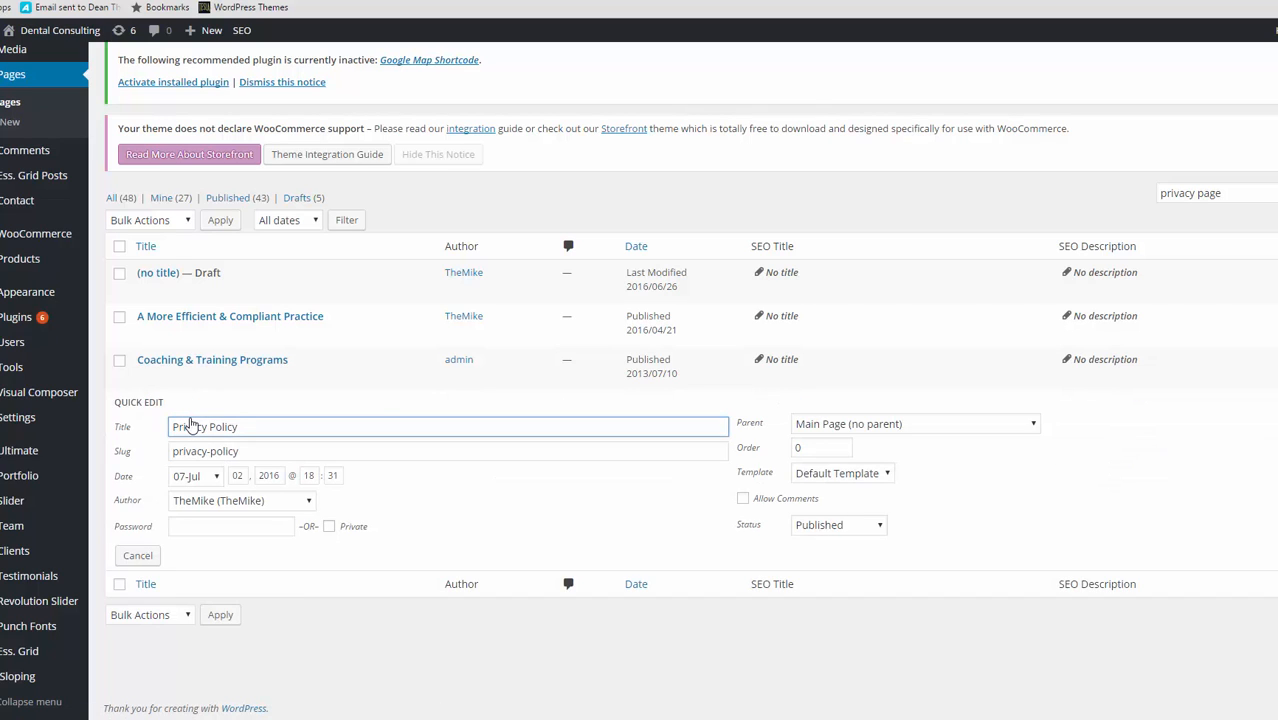
left_click(142, 556)
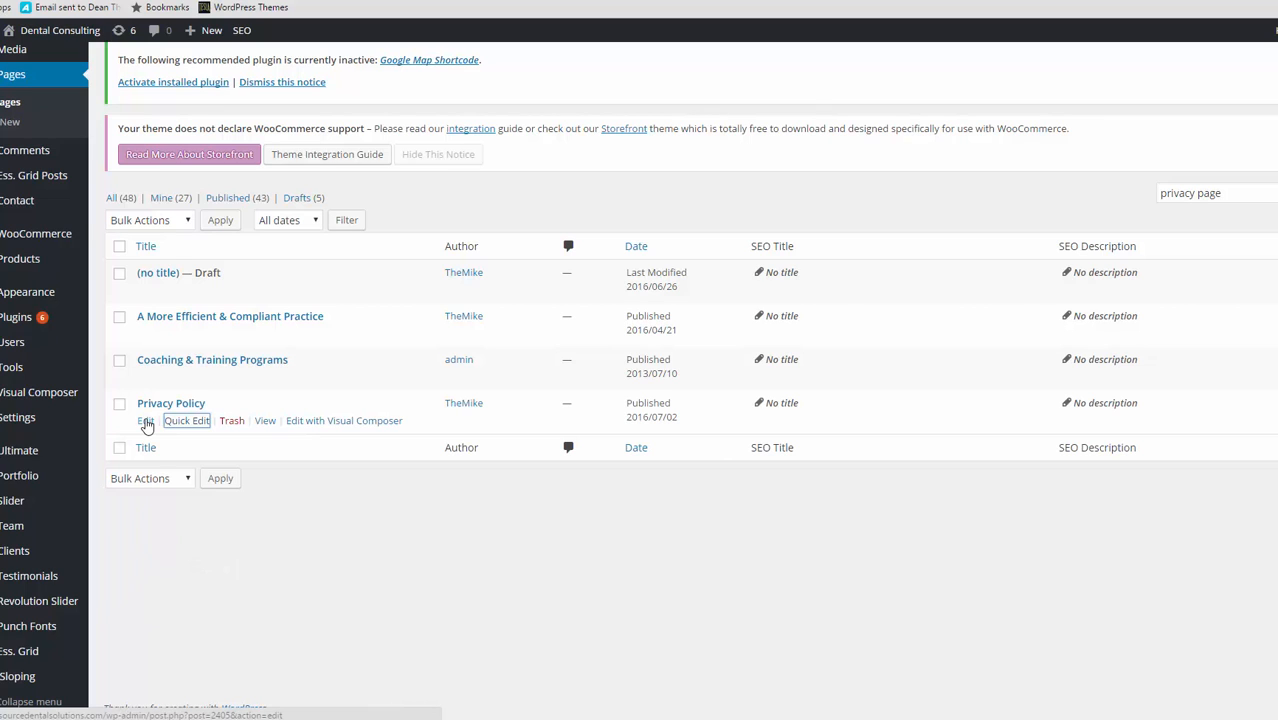
left_click(146, 421)
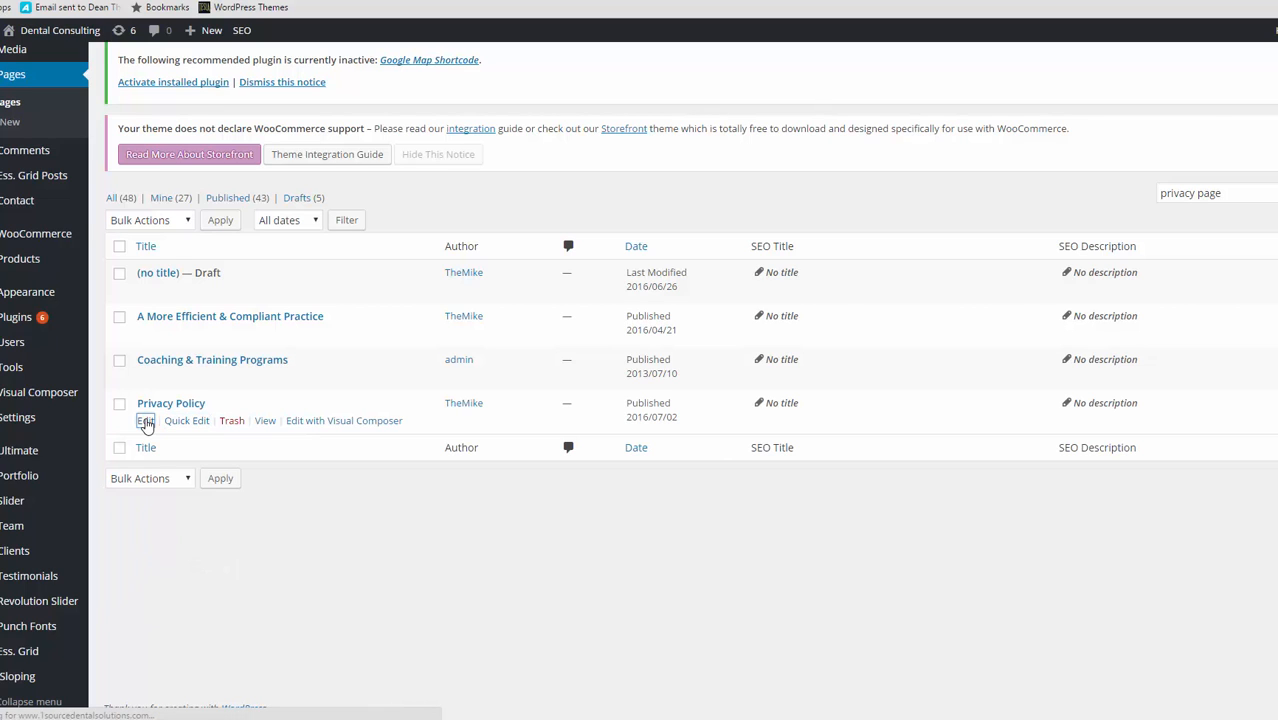
- Back up the site by exporting all content and downloading the export file
mouse_move(35, 420)
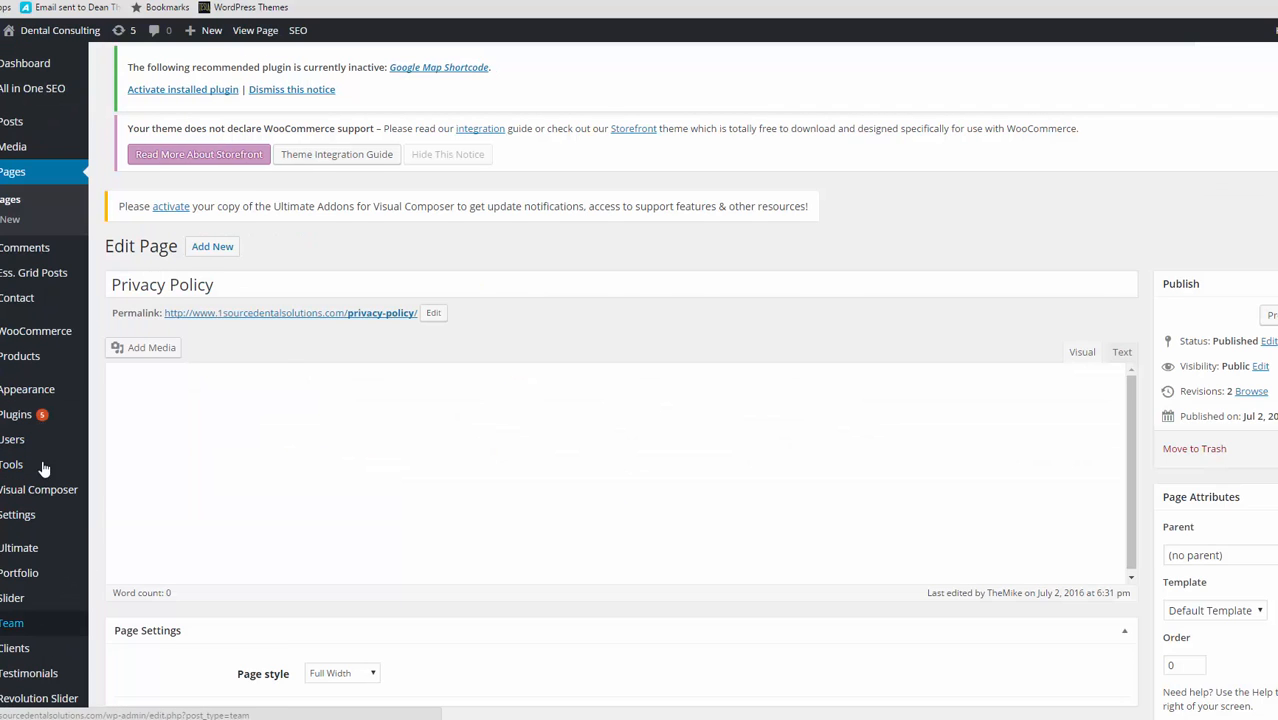
scroll(30, 378, "down", 5)
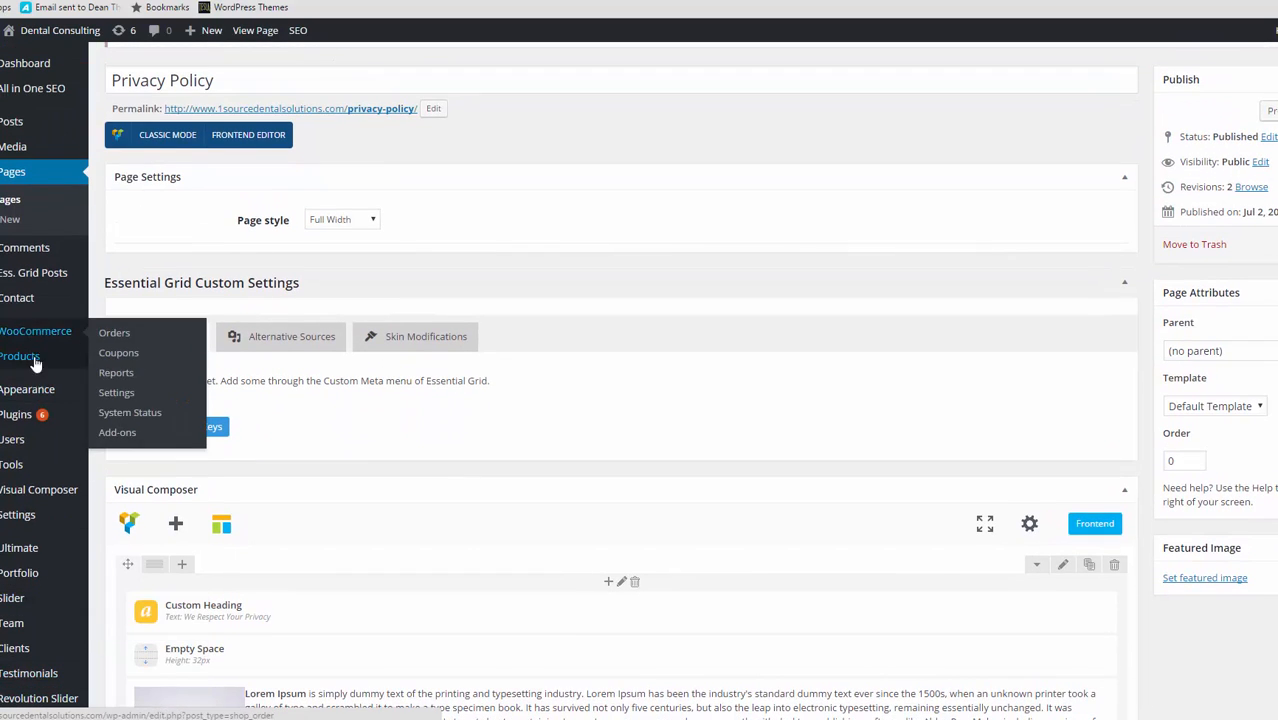
scroll(48, 607, "down", 2)
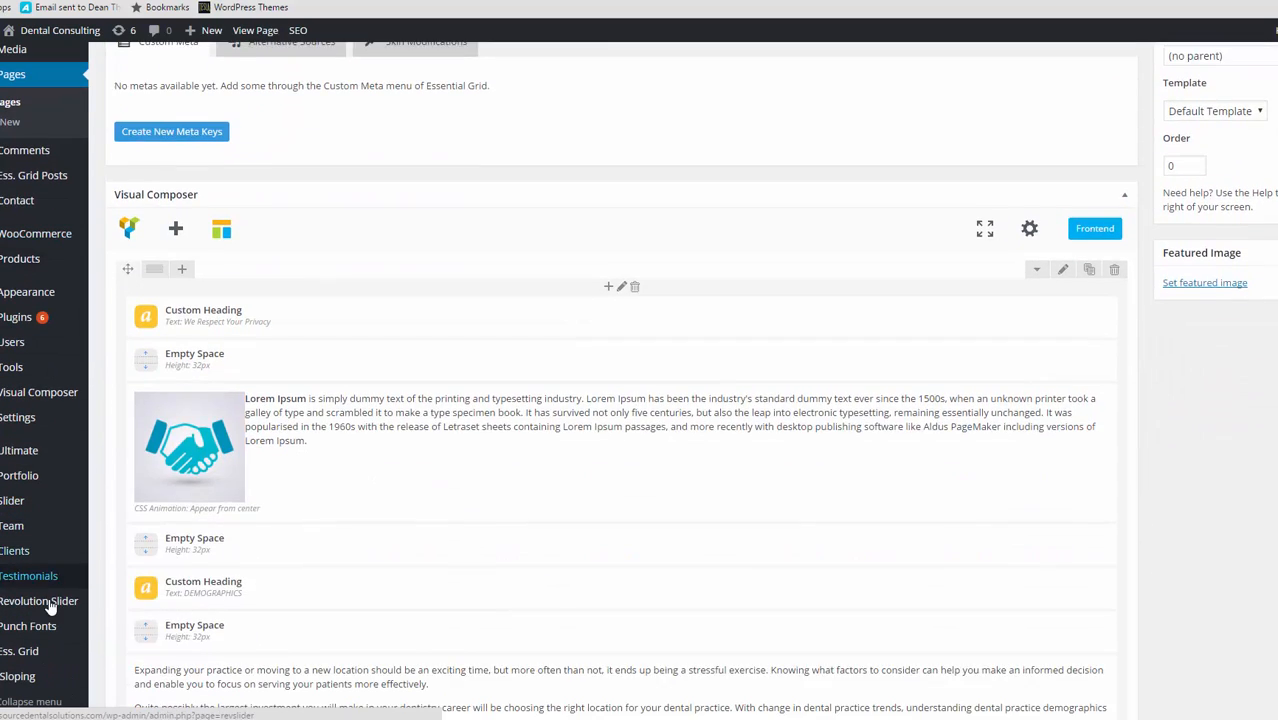
scroll(48, 607, "down", 3)
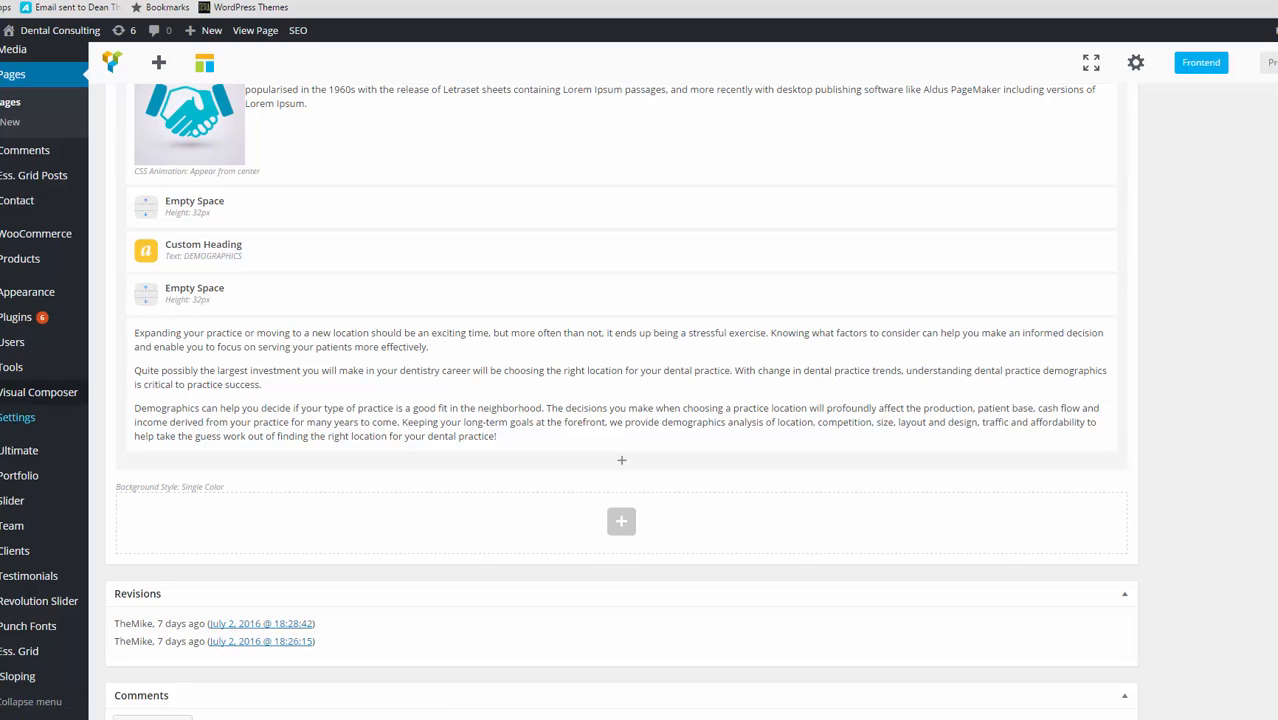
mouse_move(12, 368)
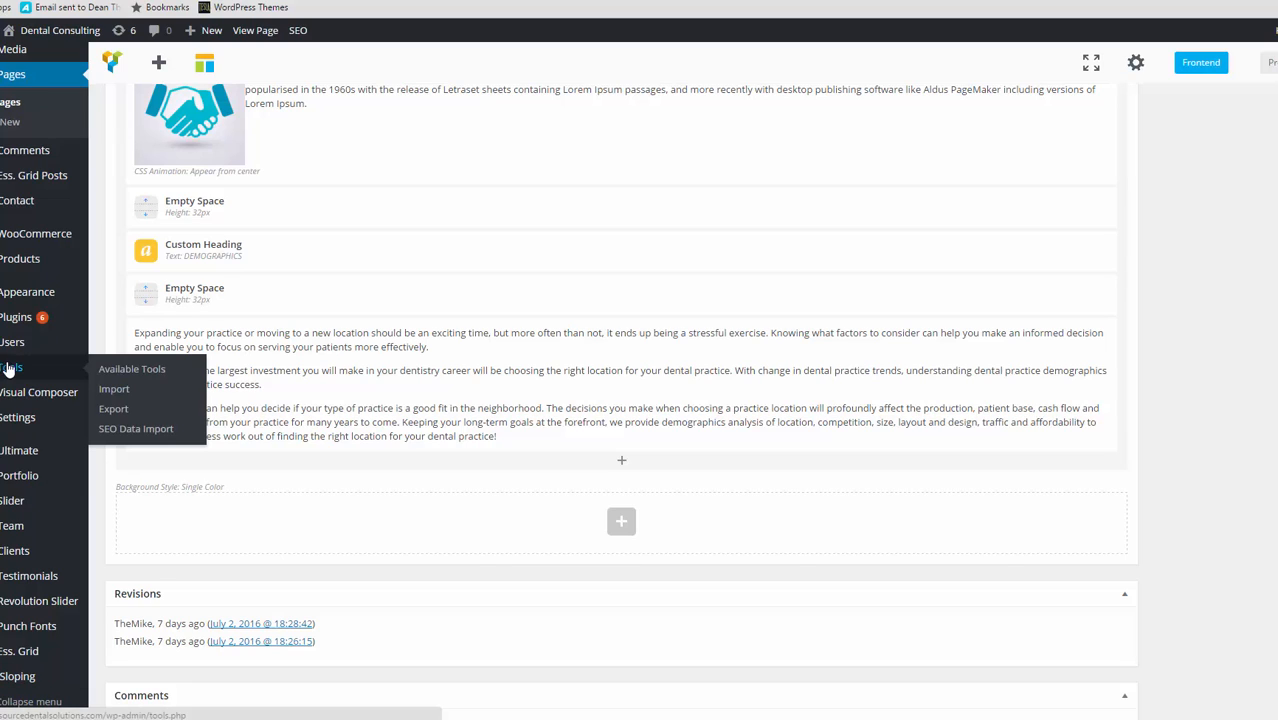
left_click(118, 411)
scroll(229, 571, "down", 3)
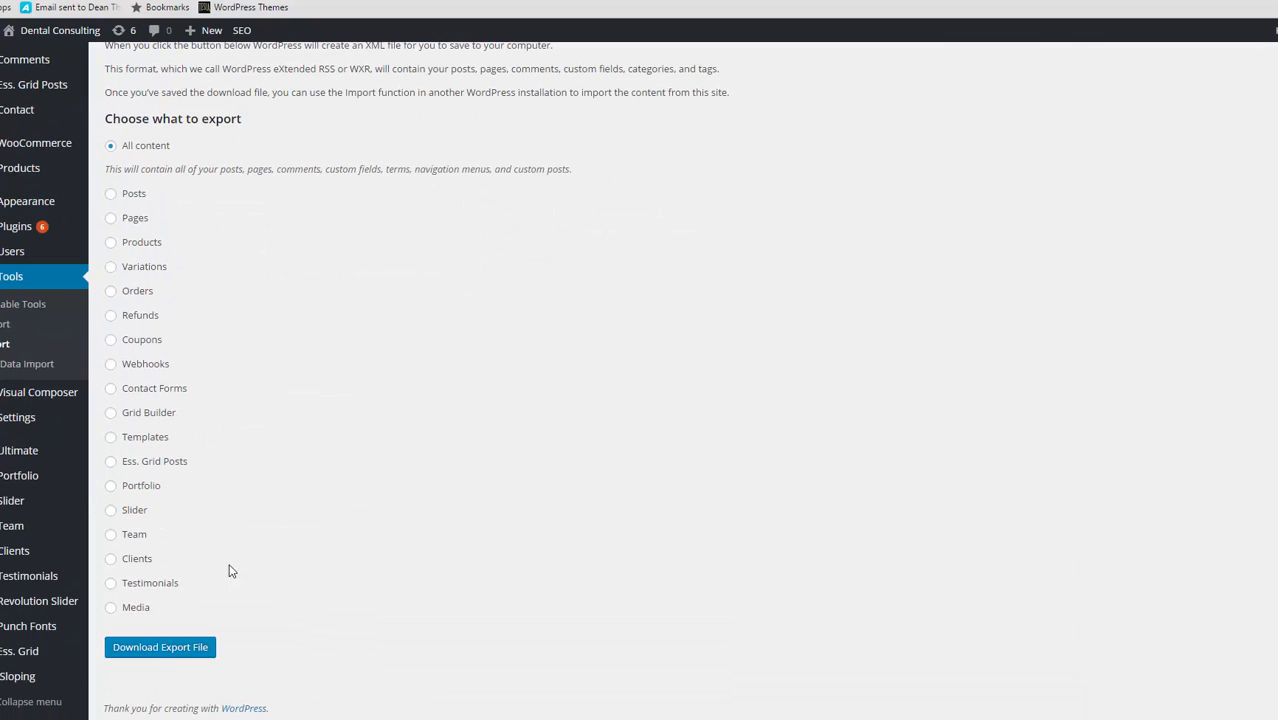
left_click(180, 651)
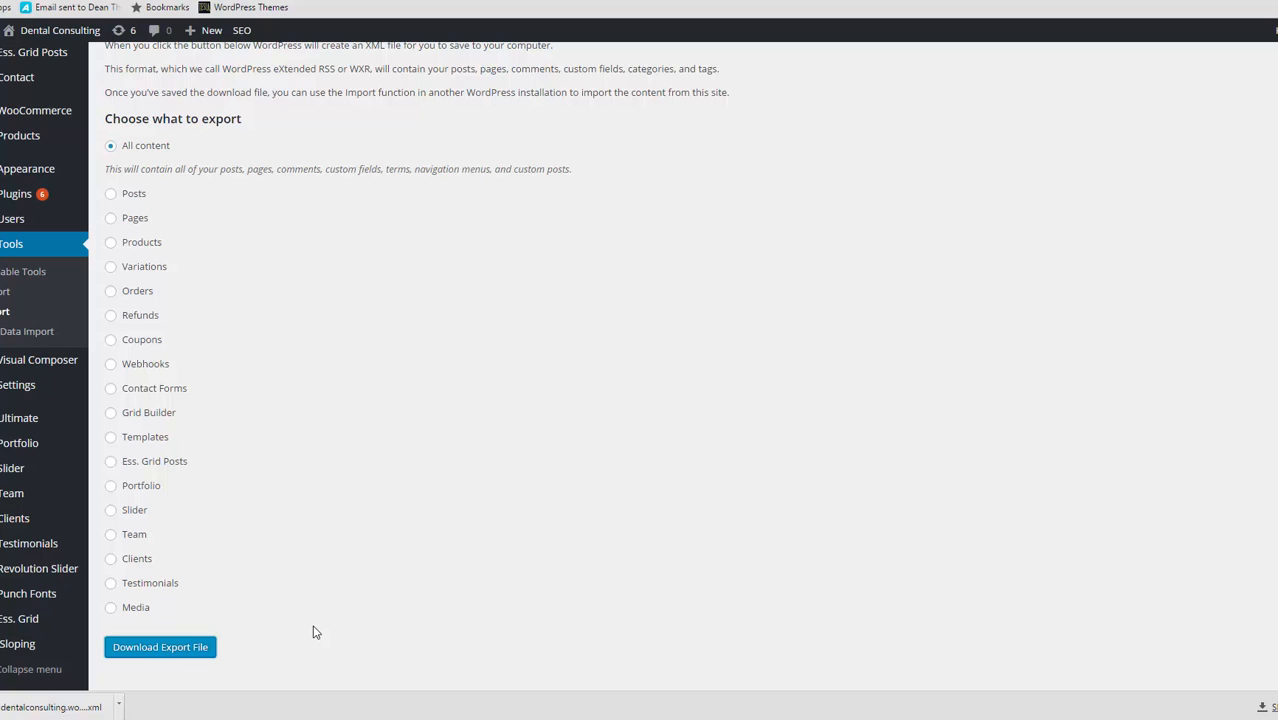
- Return to the Privacy Policy page editor and examine its page settings, Visual Composer elements, revisions and SEO sections
scroll(385, 605, "up", 2)
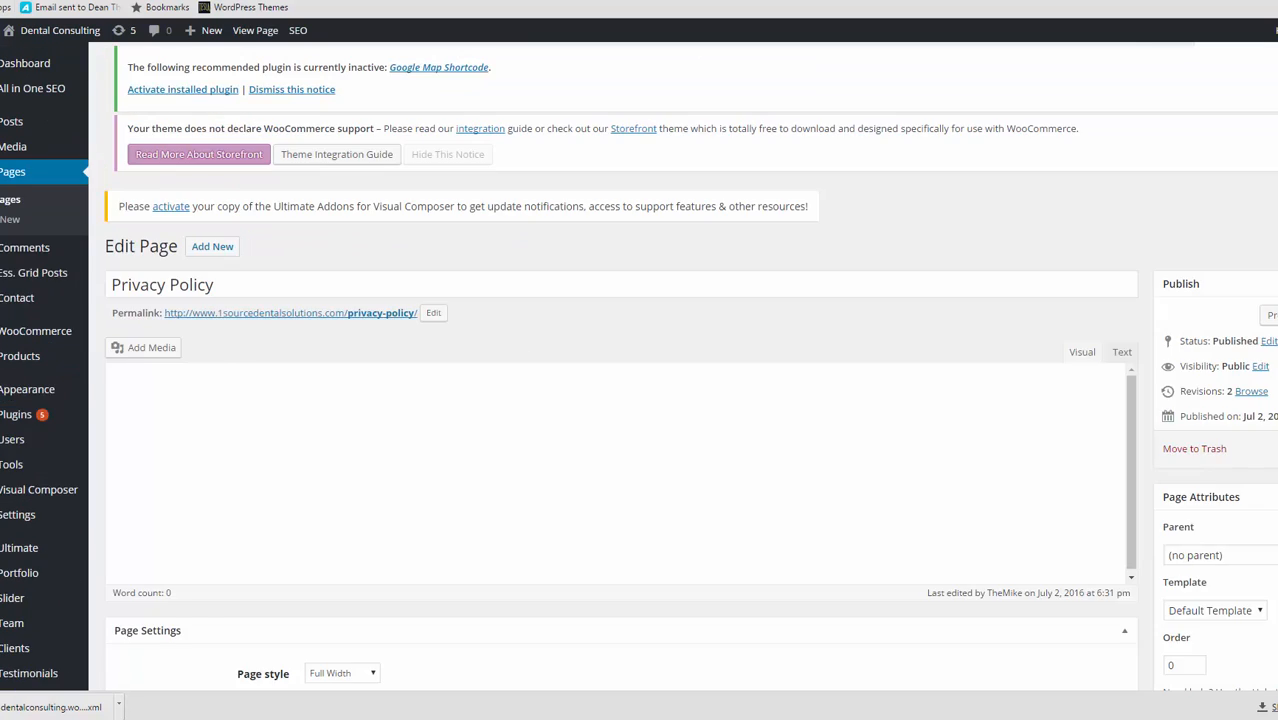
scroll(640, 400, "down", 10)
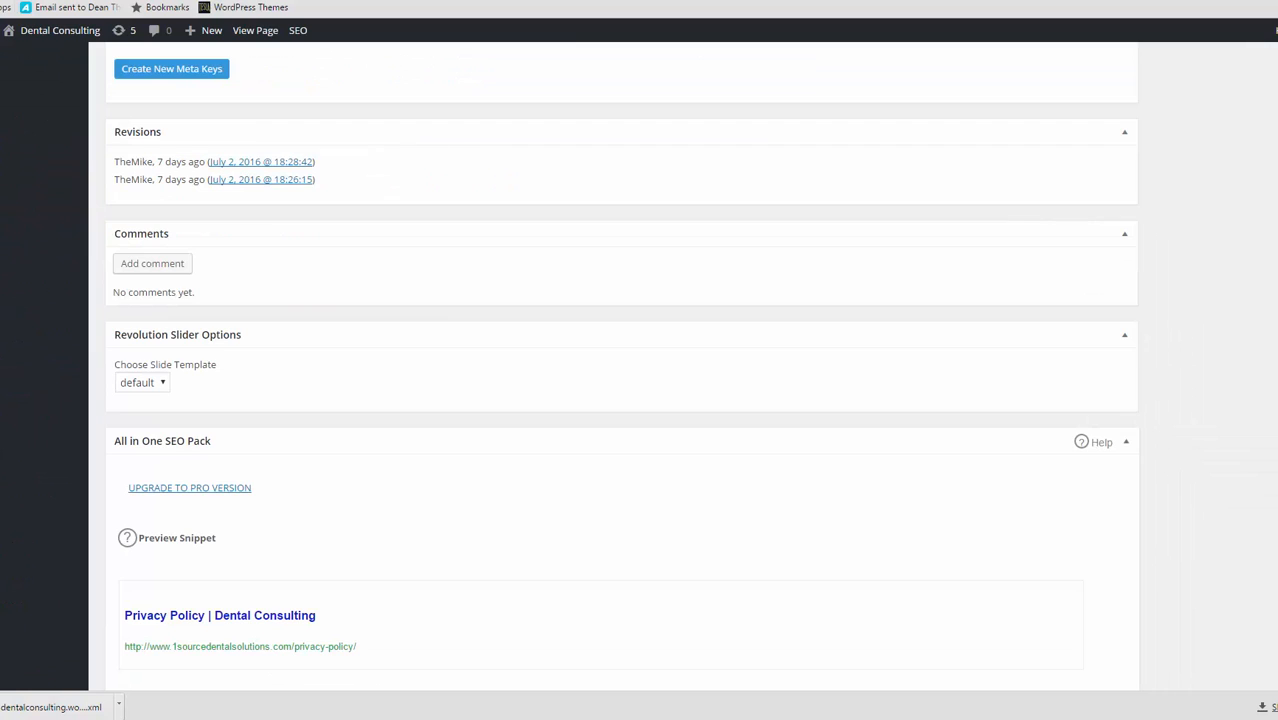
scroll(385, 283, "up", 6)
scroll(668, 492, "up", 5)
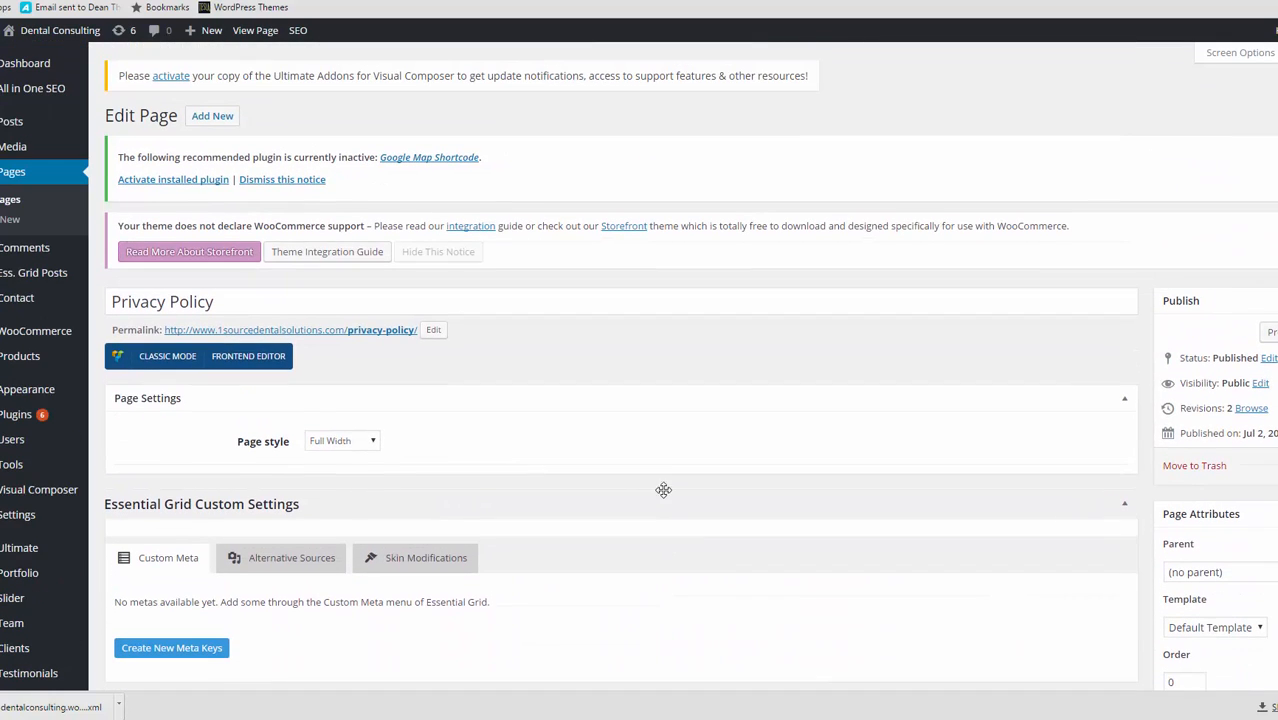
scroll(684, 495, "down", 5)
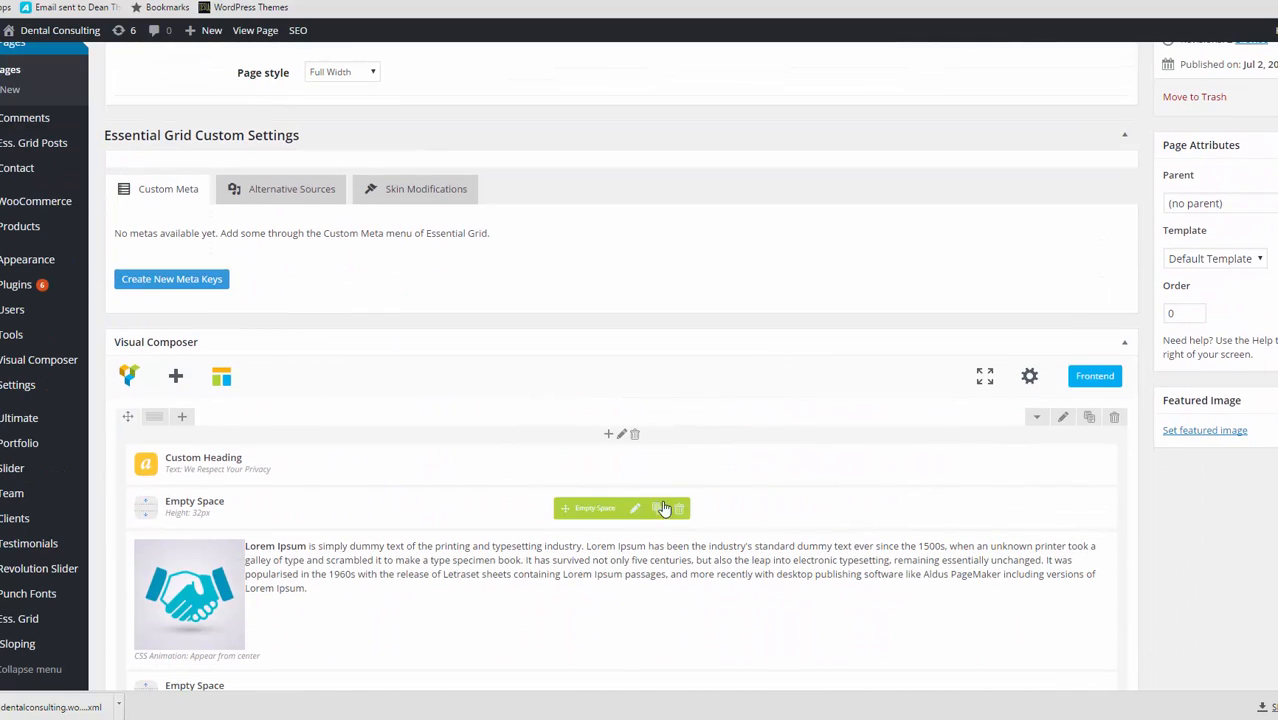
scroll(270, 459, "down", 2)
scroll(275, 420, "down", 3)
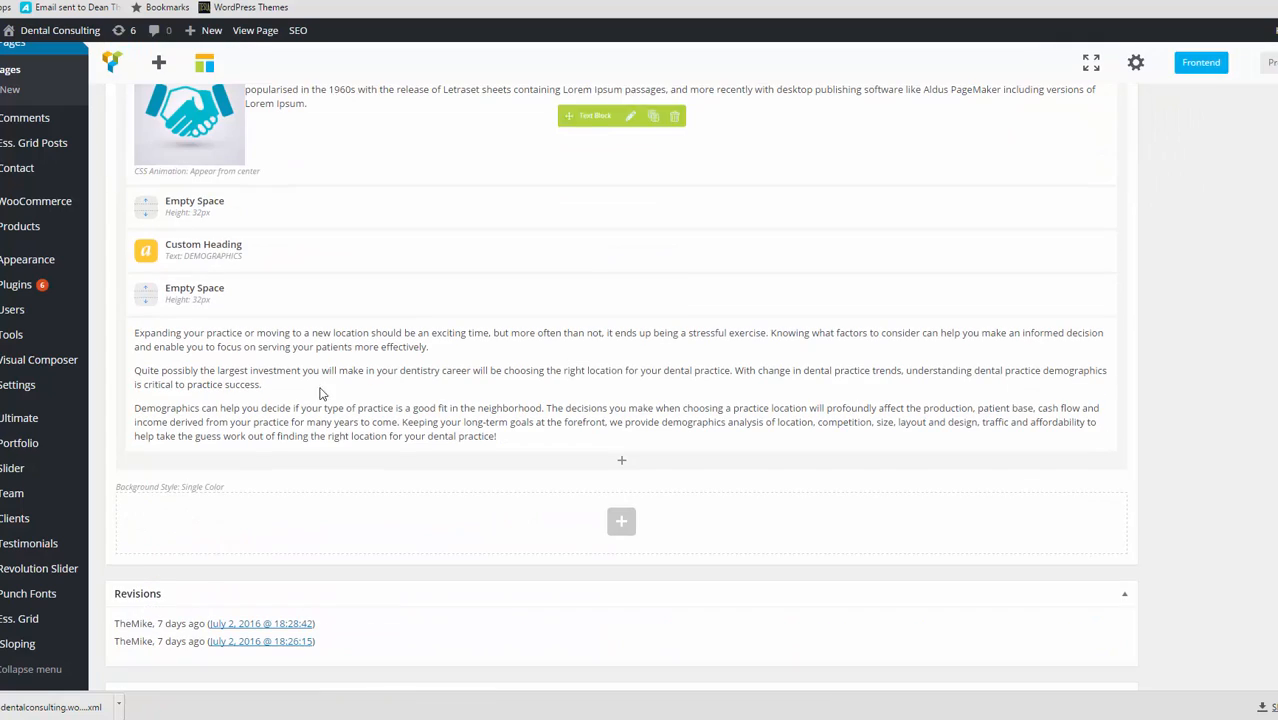
scroll(291, 392, "down", 2)
scroll(291, 392, "down", 2)
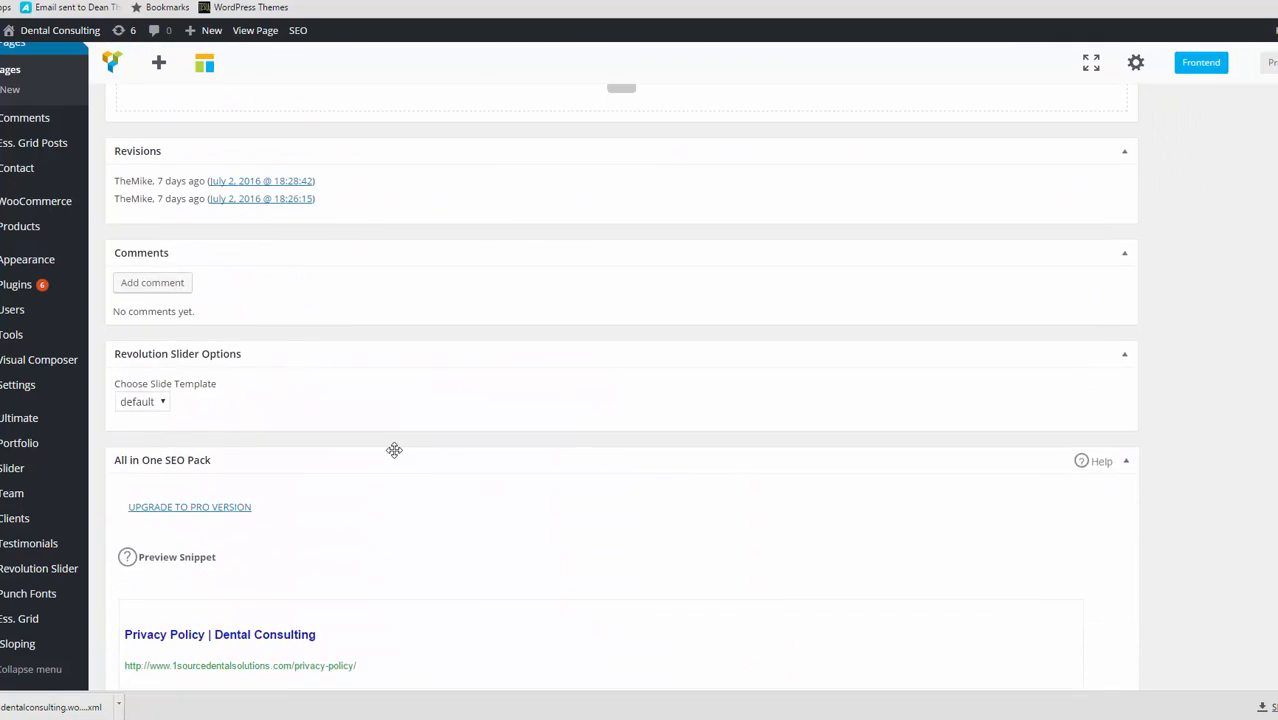
scroll(394, 448, "down", 7)
scroll(382, 553, "up", 15)
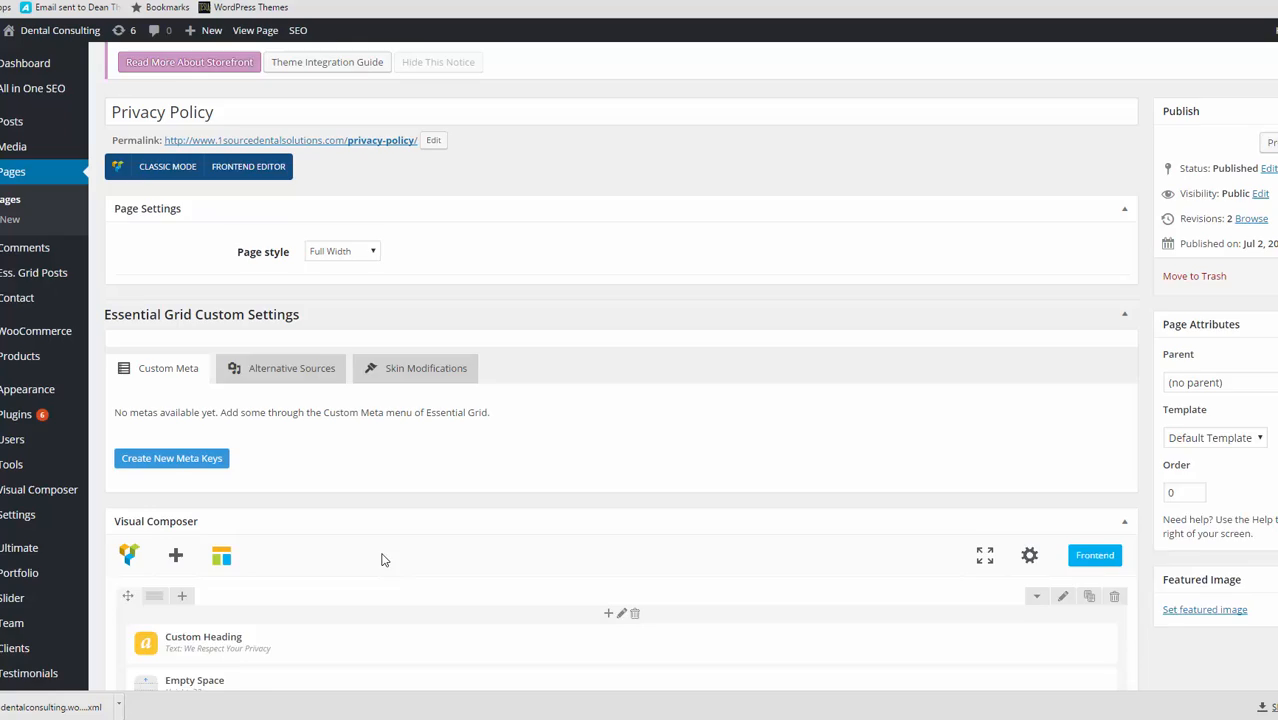
scroll(457, 539, "down", 4)
mouse_move(455, 539)
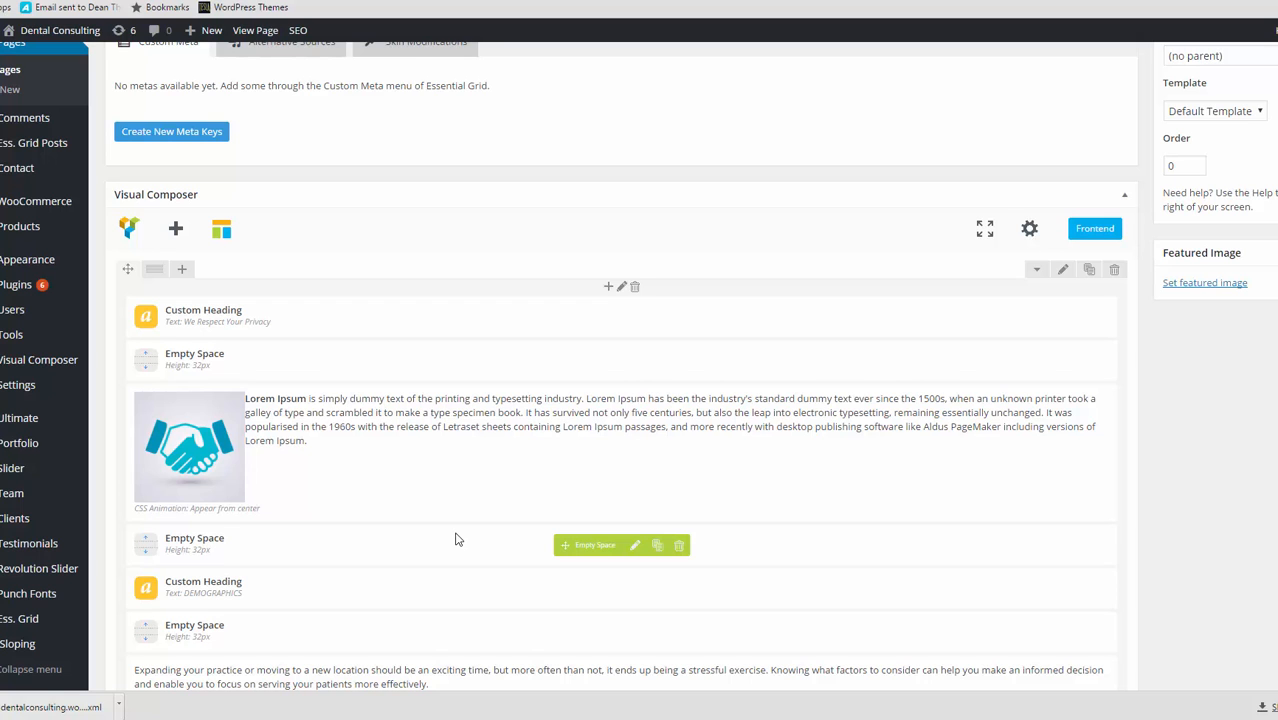
scroll(400, 478, "up", 5)
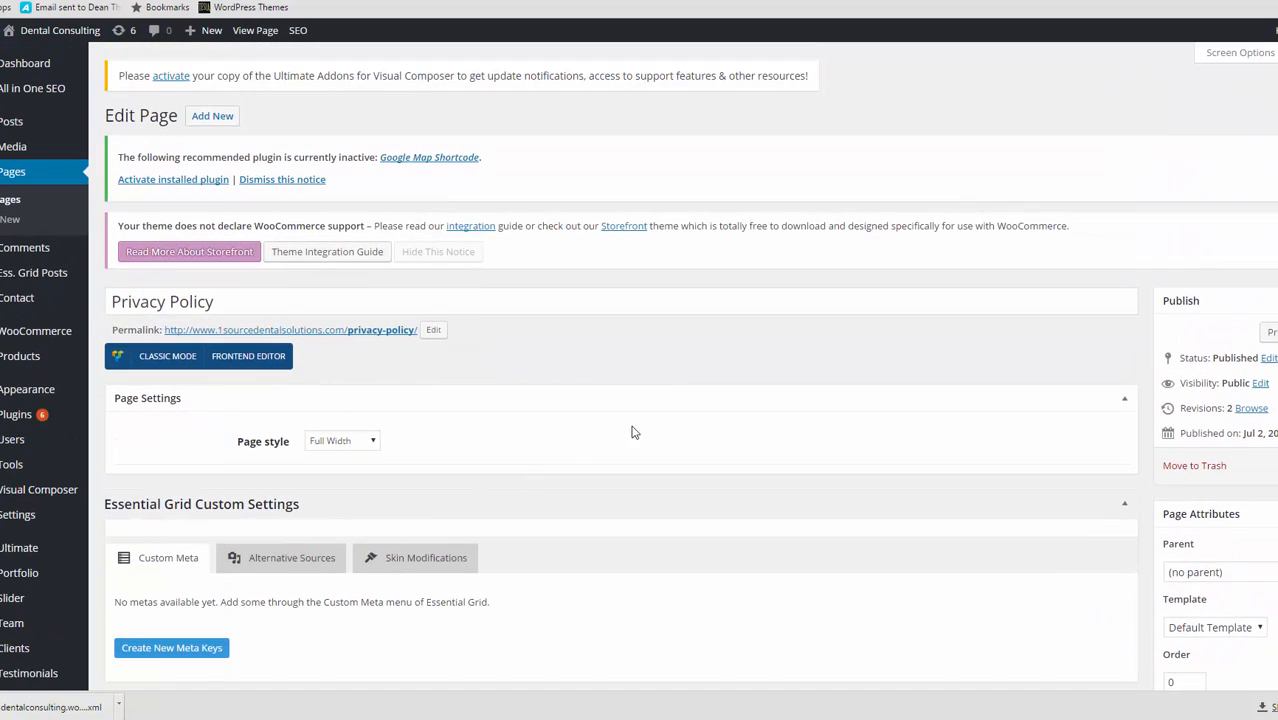
- Open the Privacy Policy page in the Visual Composer frontend editor and look over its layout
left_click(240, 366)
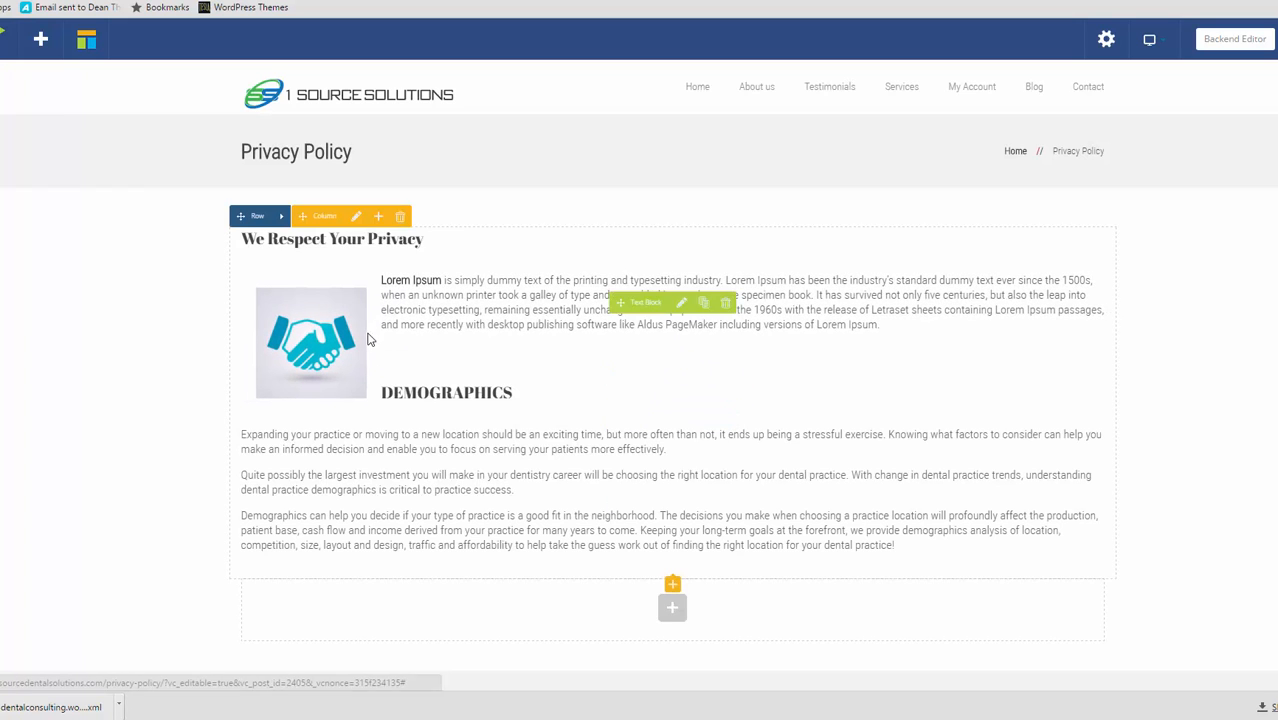
scroll(615, 360, "down", 4)
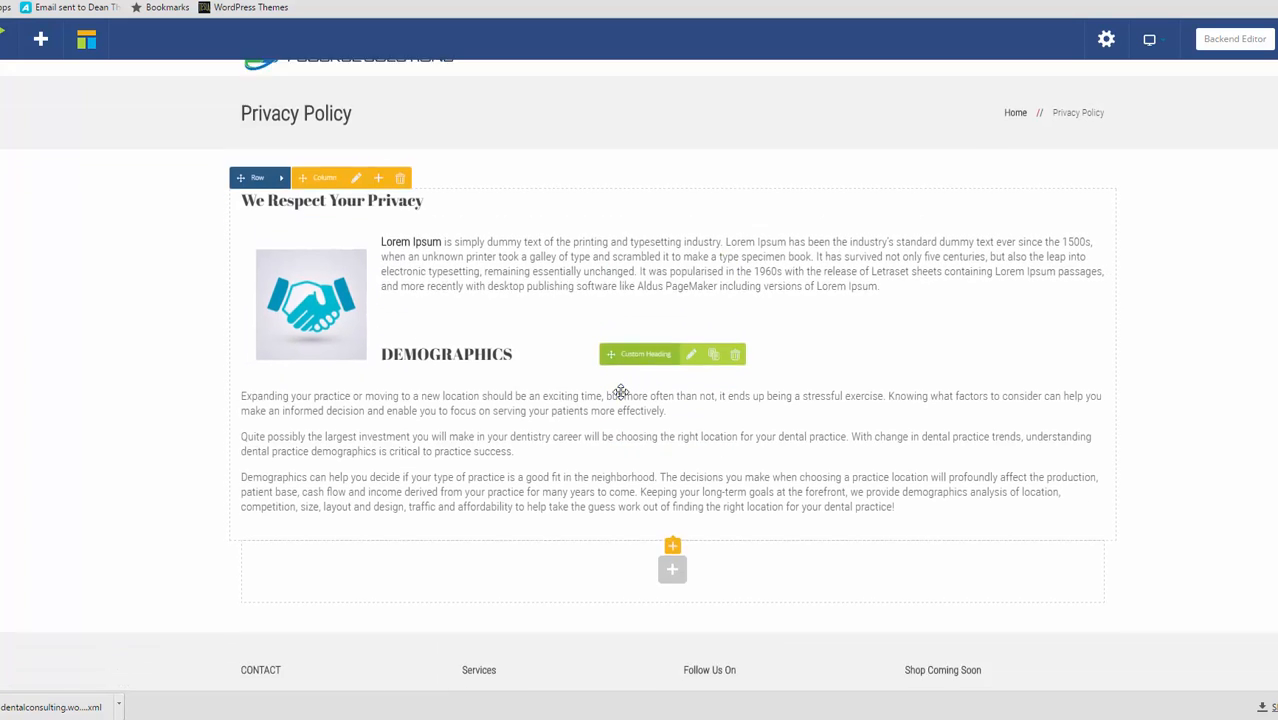
scroll(639, 468, "up", 4)
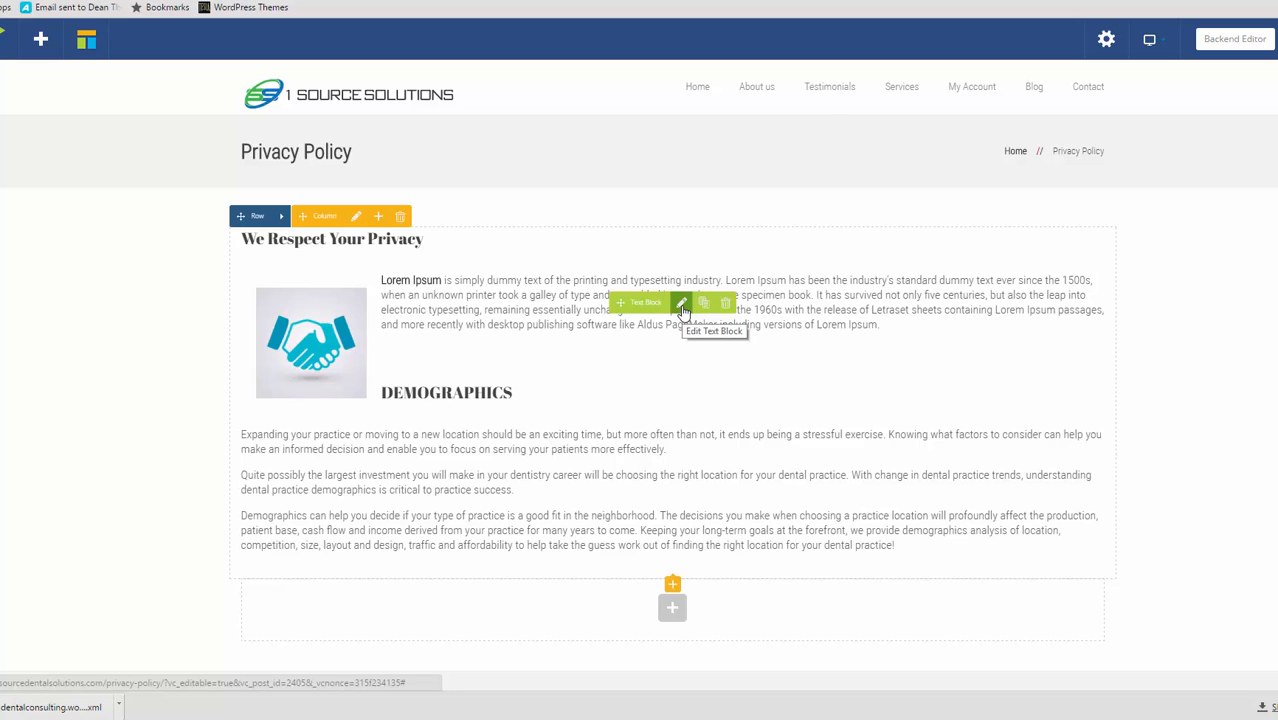
- Open the settings of the Lorem Ipsum text block, check its HTML source and return to the visual view
left_click(681, 304)
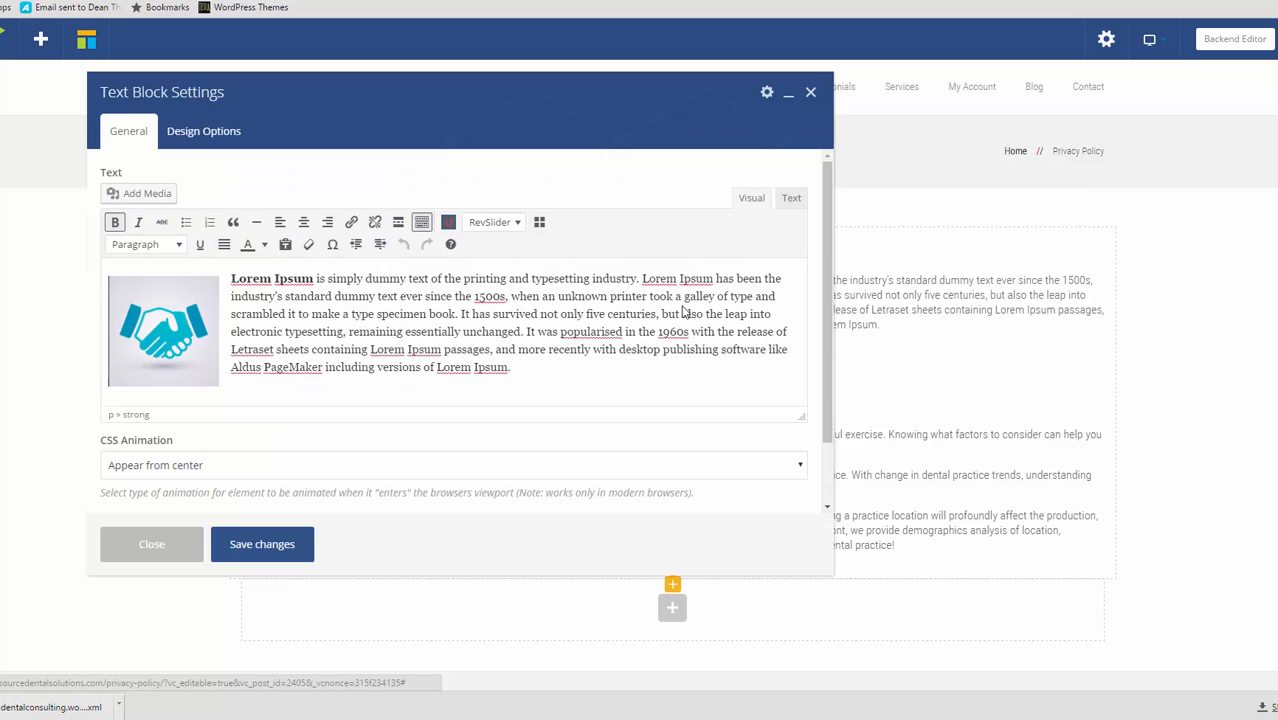
left_click(795, 198)
left_click(766, 201)
left_click(791, 204)
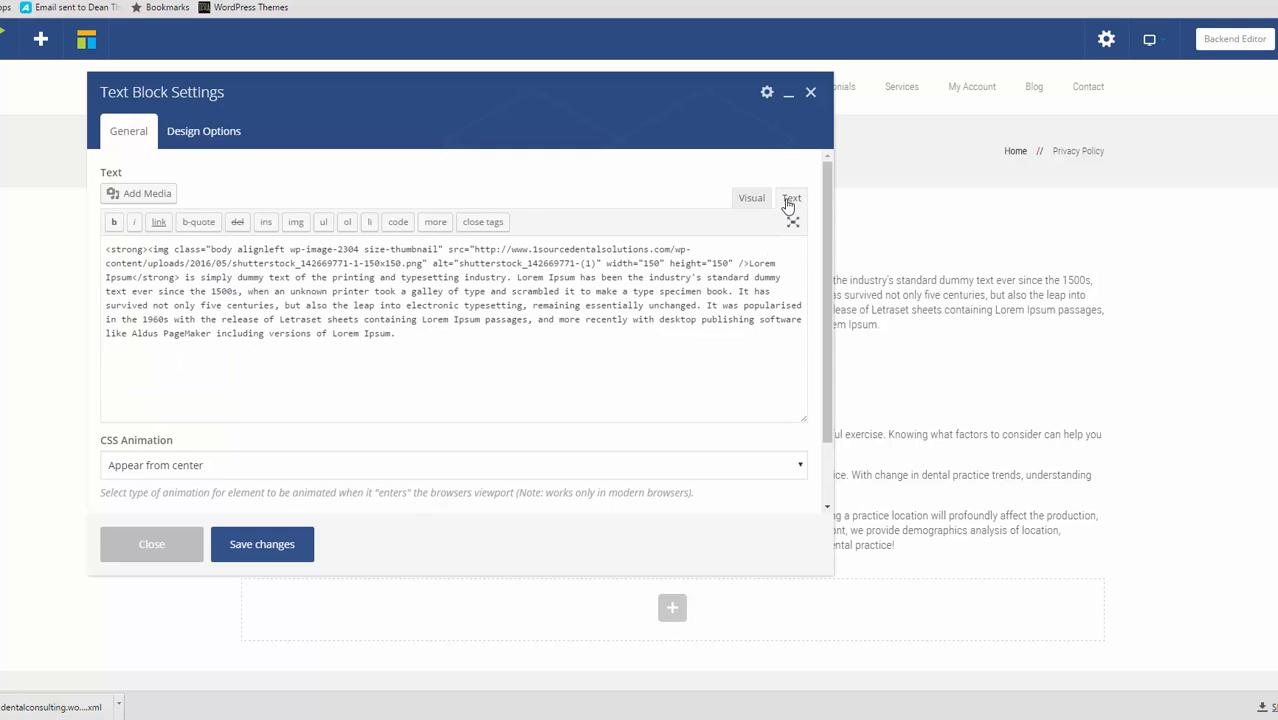
left_click(746, 200)
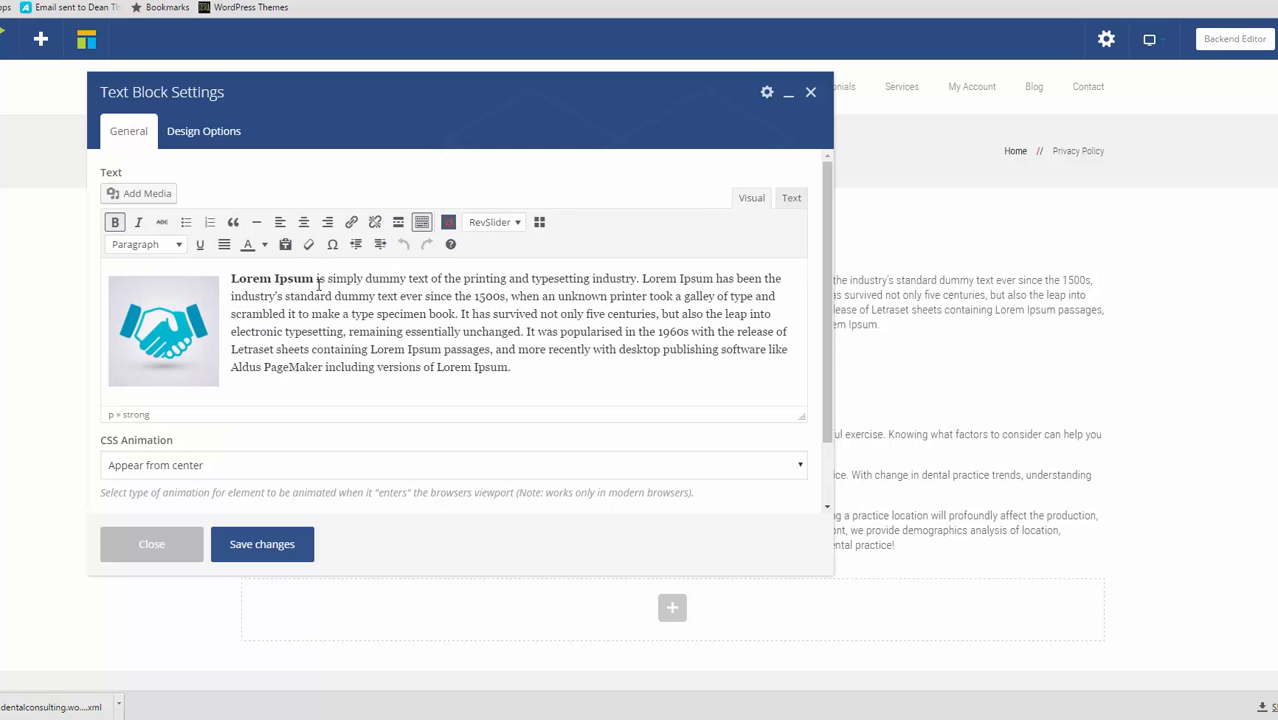
- Open the image details of the handshake picture in the Lorem Ipsum text block
left_click(195, 352)
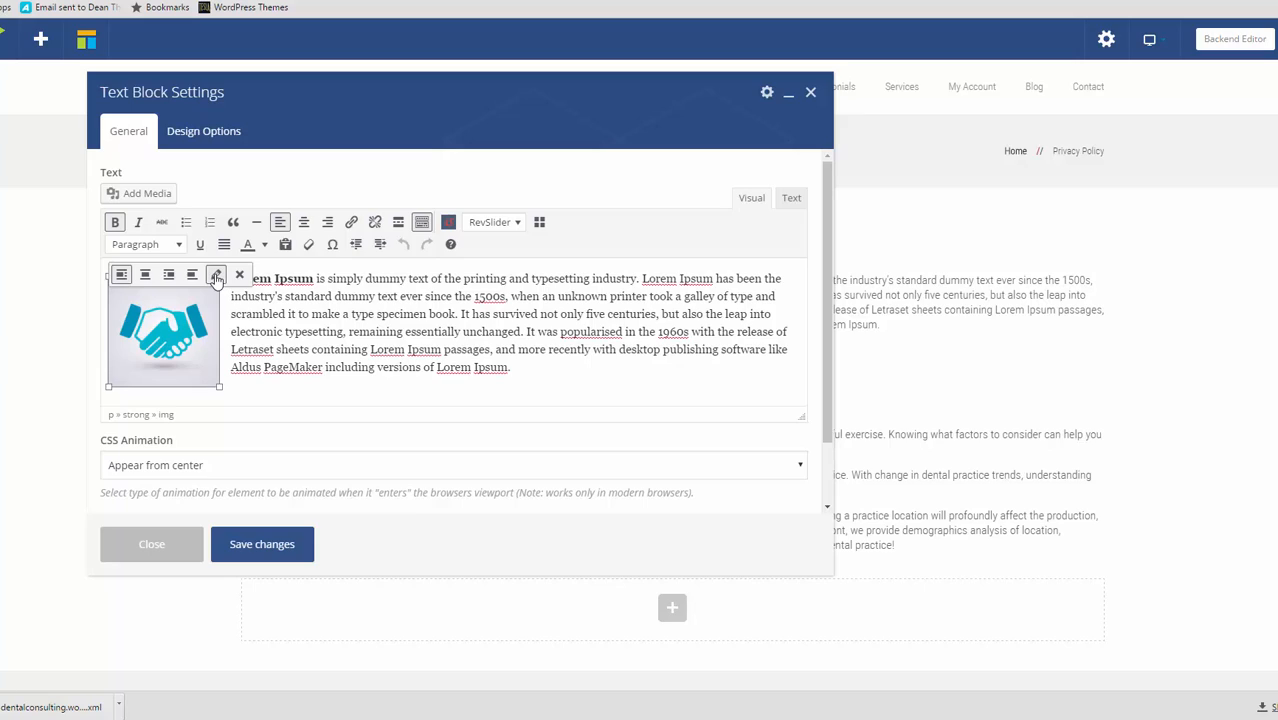
left_click(216, 278)
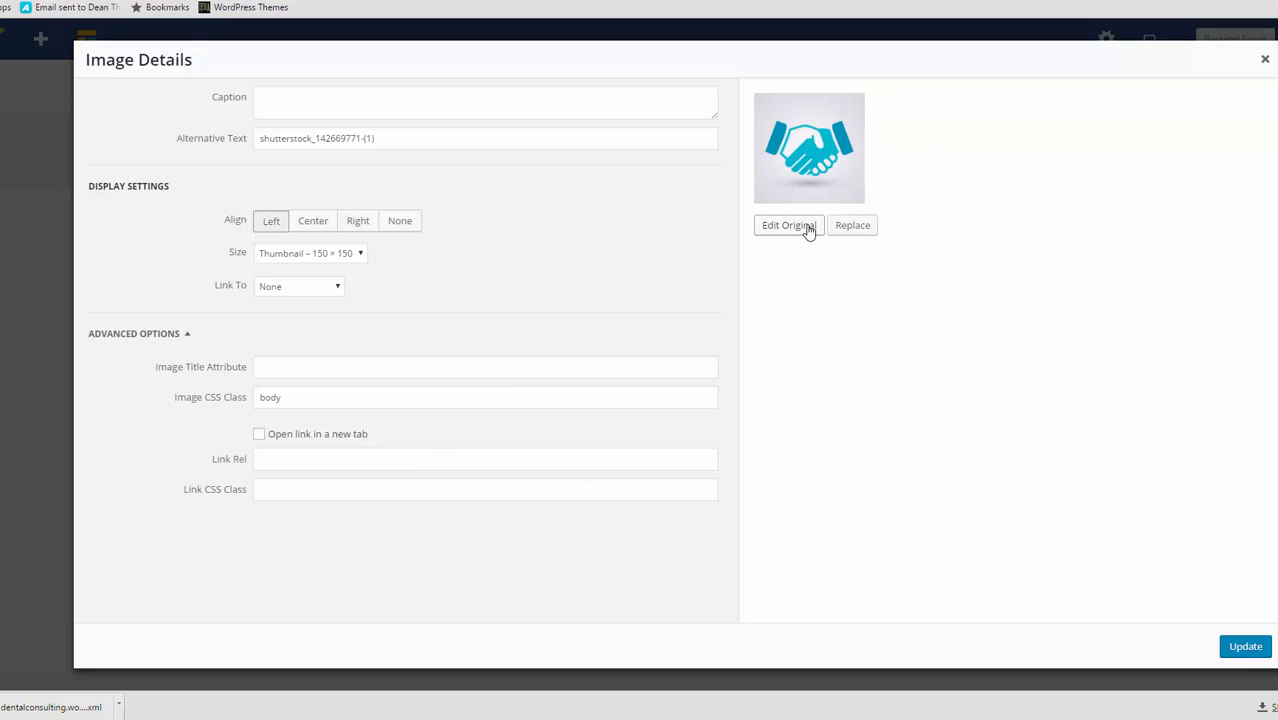
- Try to replace the handshake picture with the dental hygienist illustration from the media library, checking the file upload option as well
left_click(853, 232)
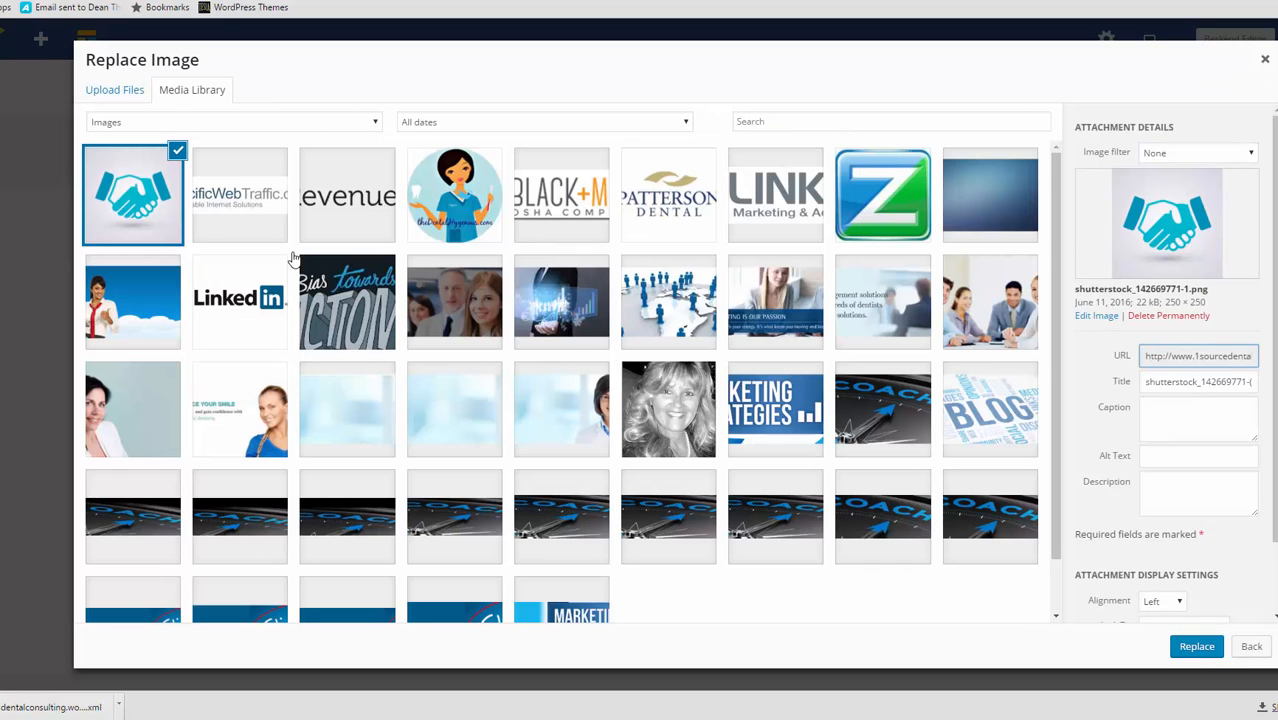
left_click(125, 97)
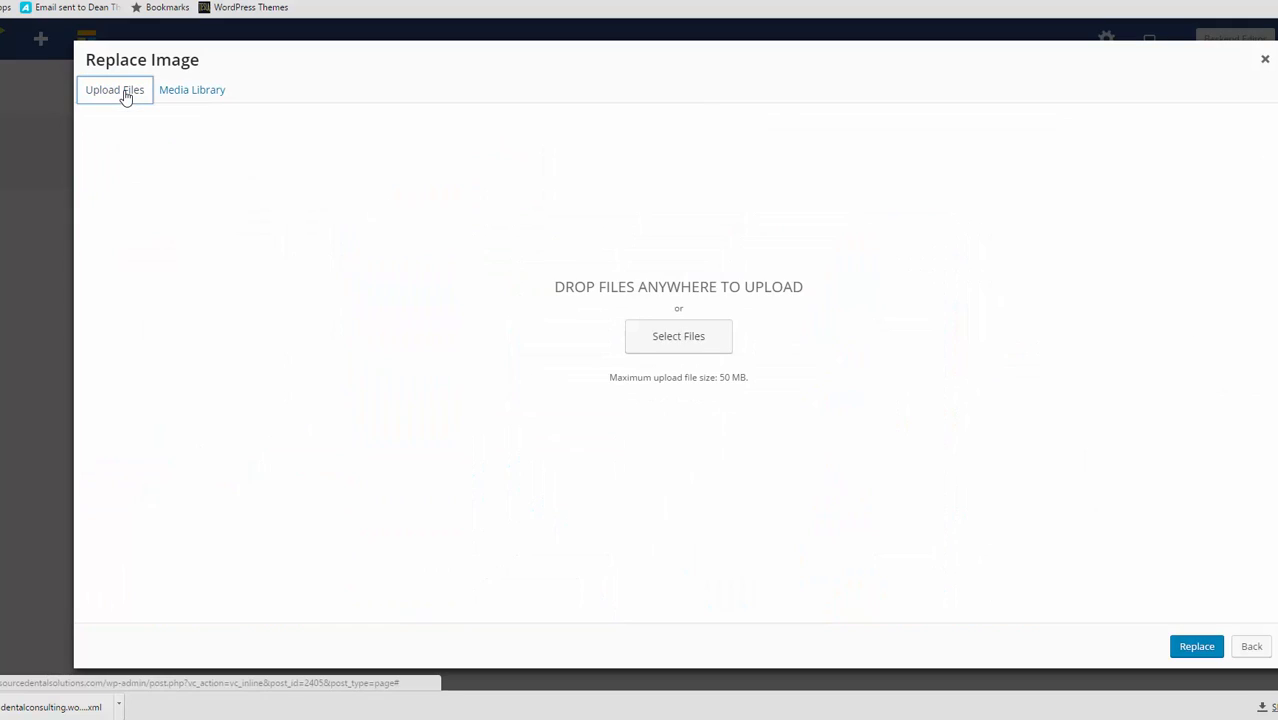
left_click(186, 97)
left_click(381, 224)
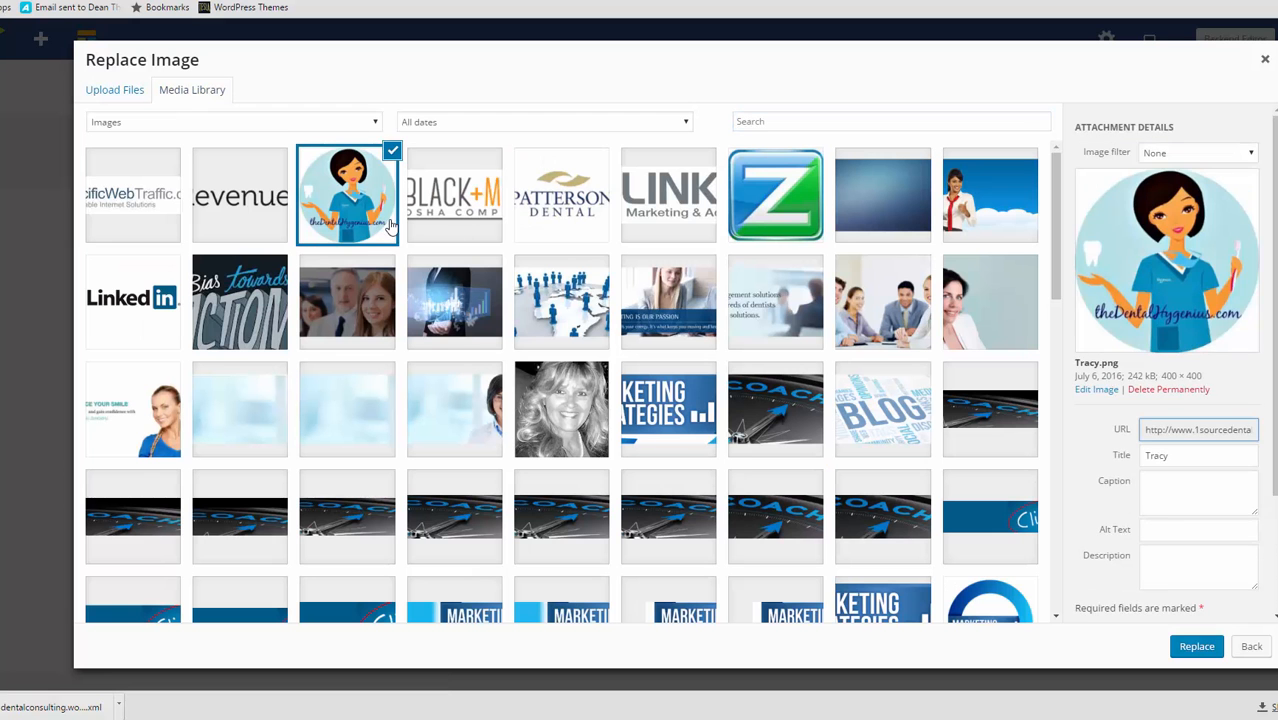
- Set the replacement image's link to None, view its alignment options, and return to the image details without replacing the picture
scroll(1110, 522, "down", 3)
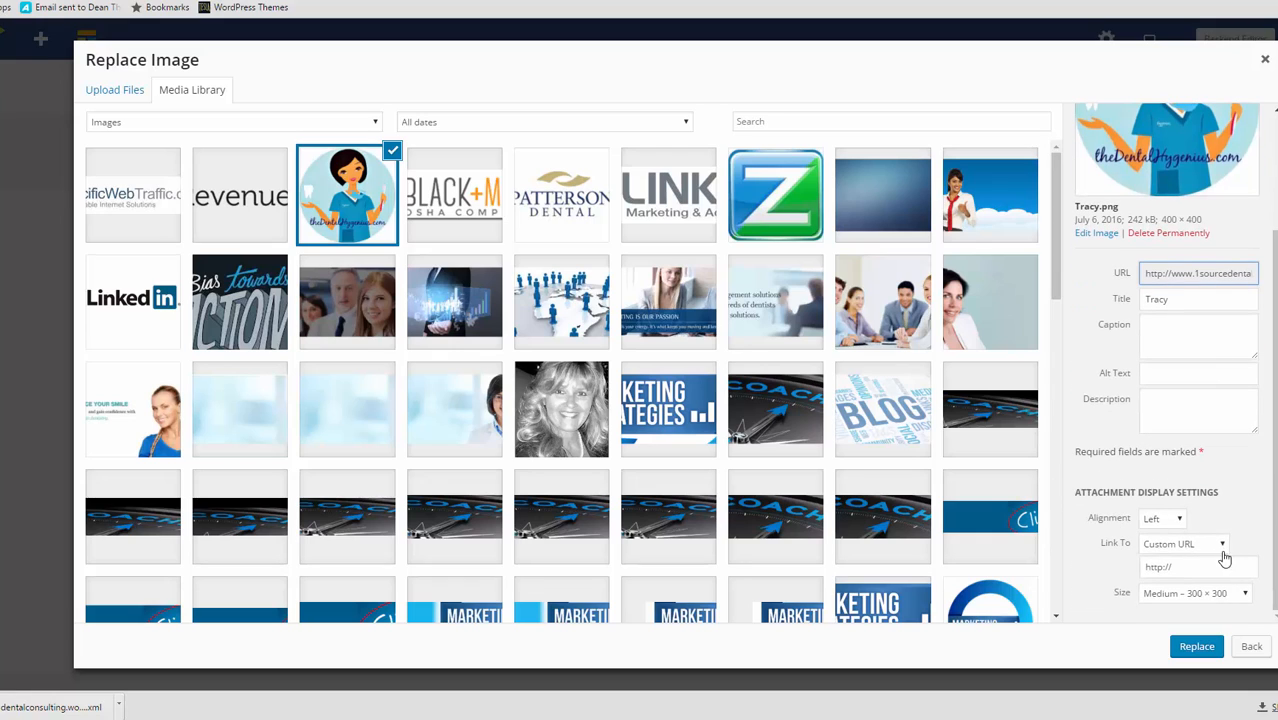
left_click_drag(1186, 566, 1115, 570)
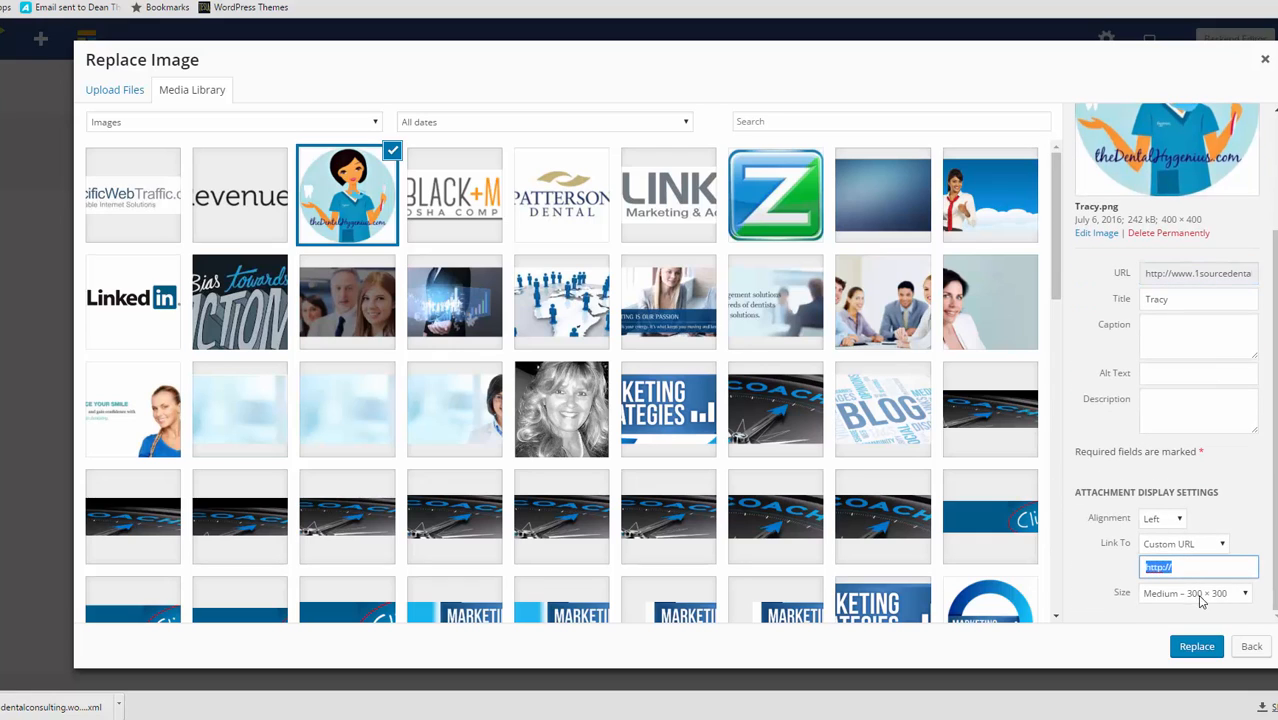
left_click(1218, 547)
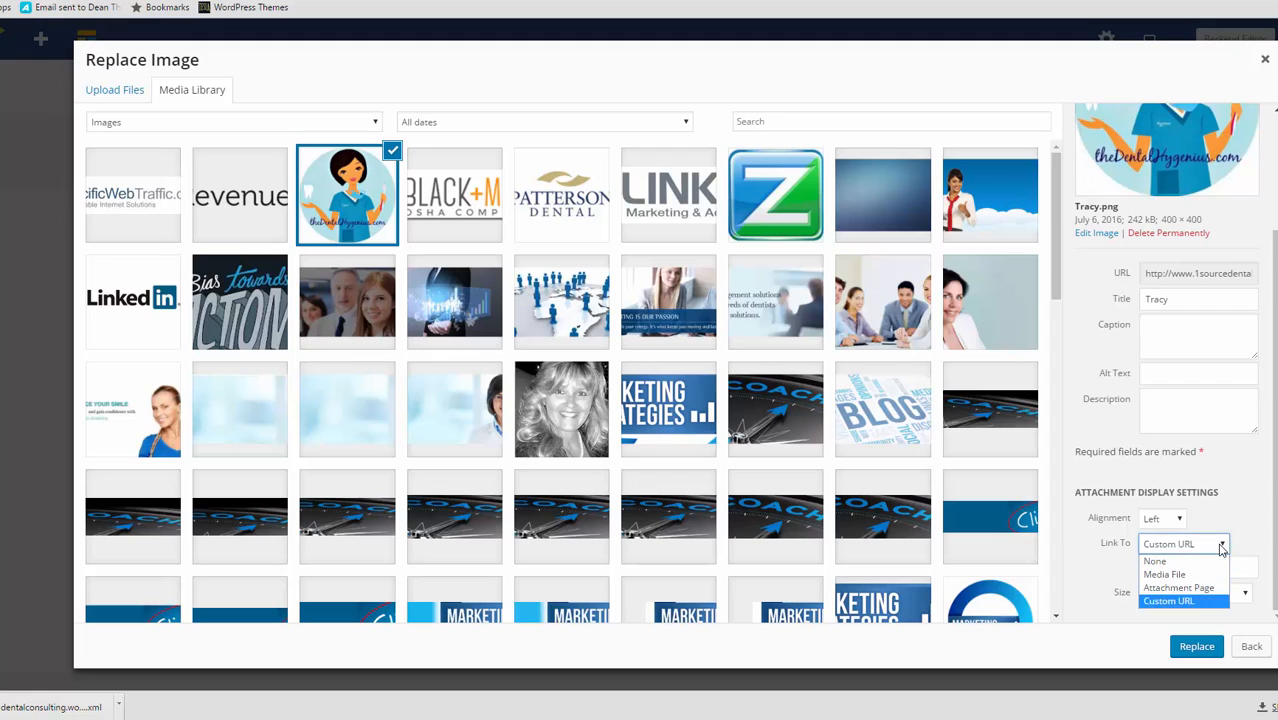
left_click(1200, 561)
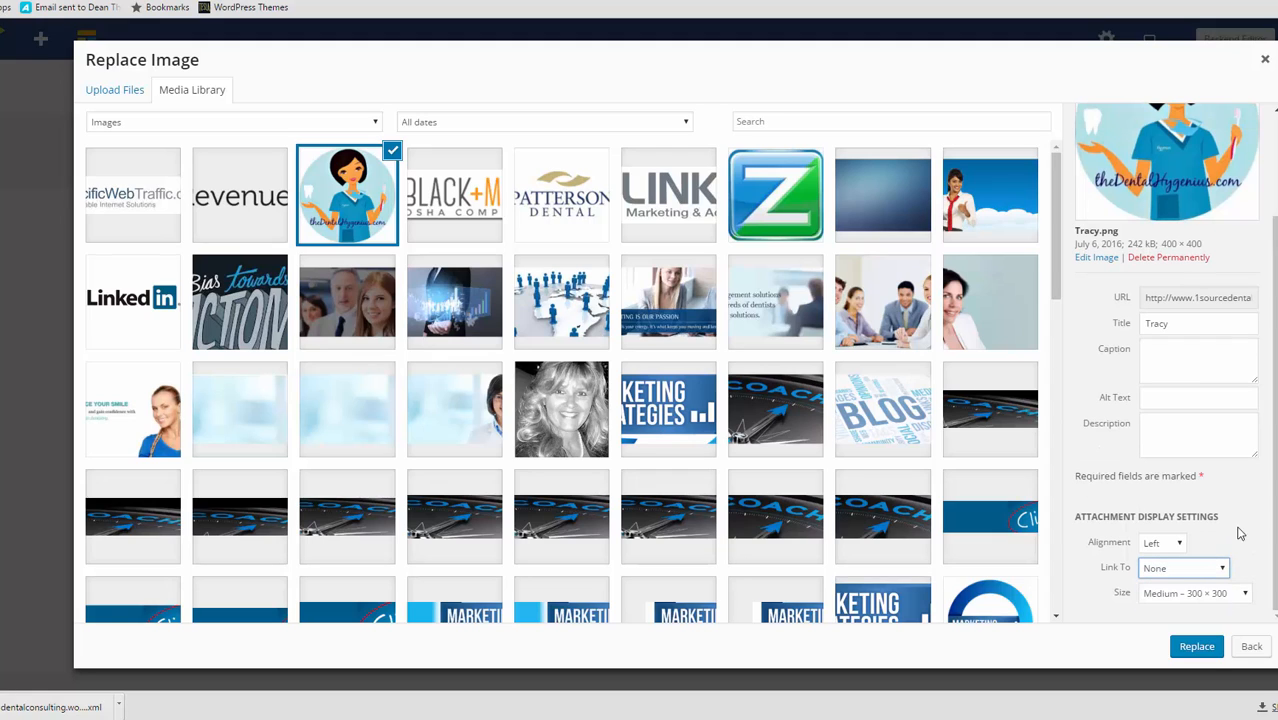
left_click(1180, 545)
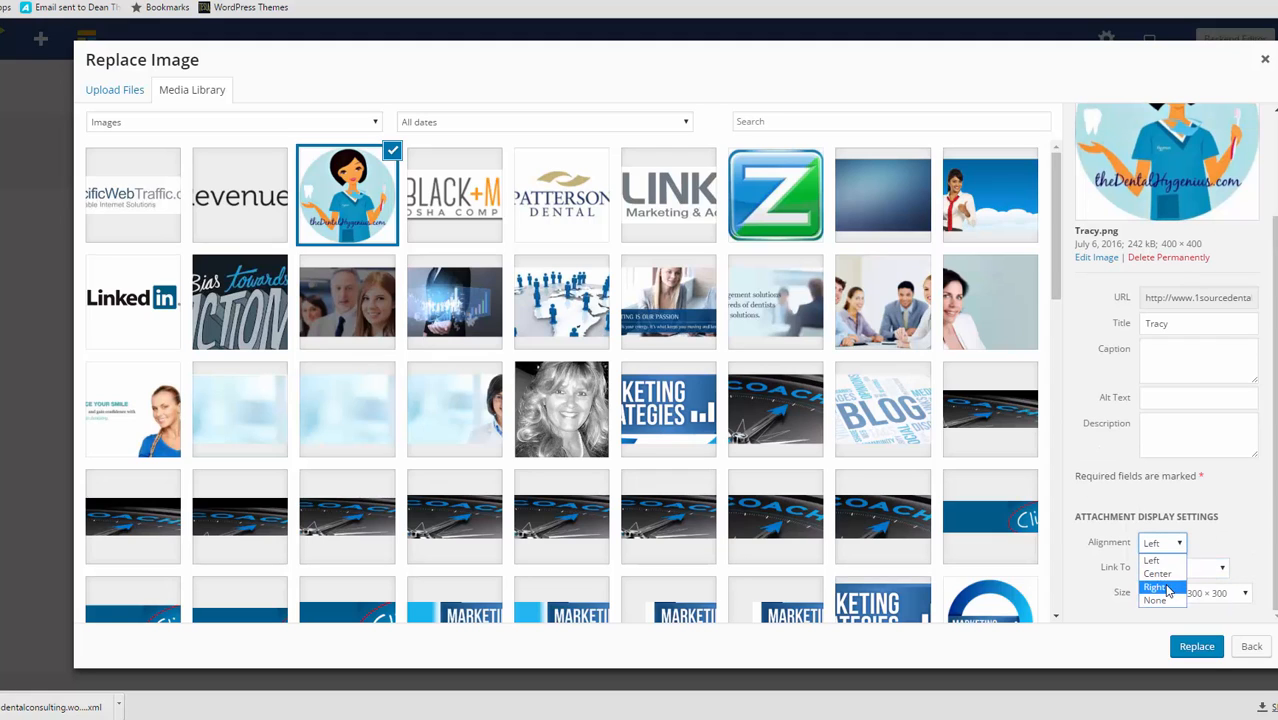
left_click(1224, 519)
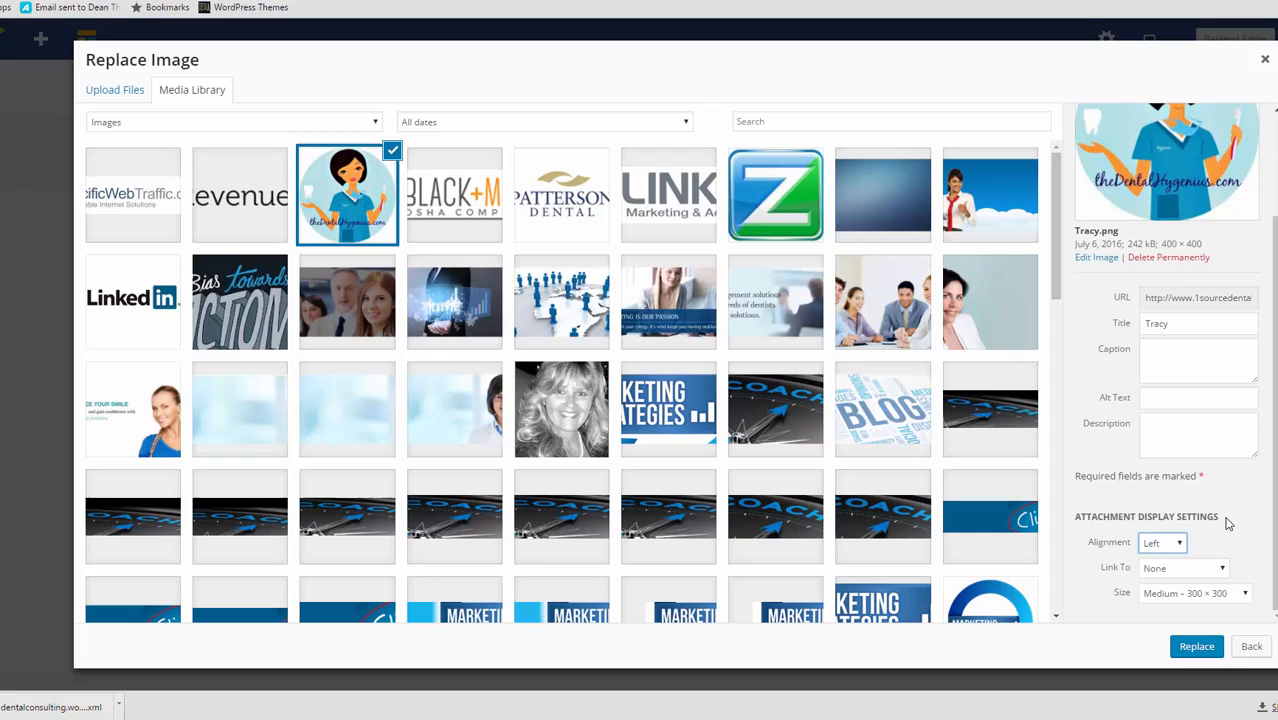
left_click(1250, 646)
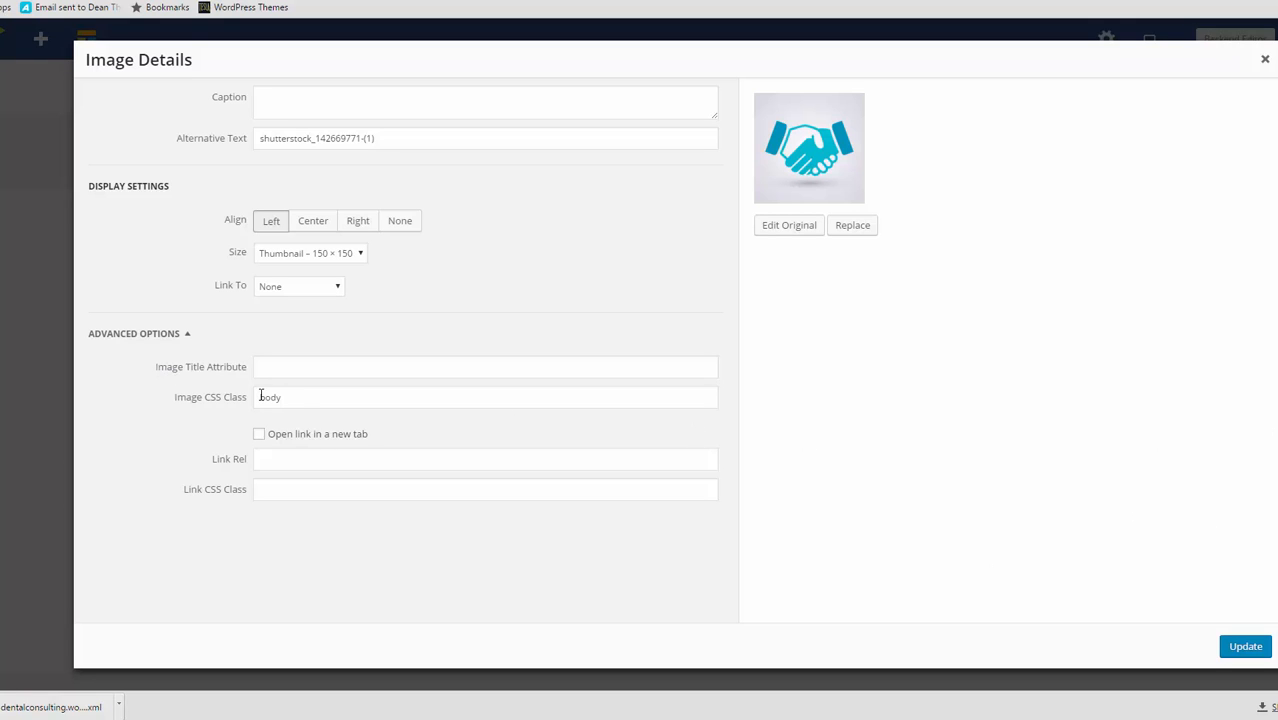
- Cut "body" from the handshake picture's image CSS class, update the image, then save and close the text block
left_click(304, 397)
left_click_drag(304, 397, 244, 404)
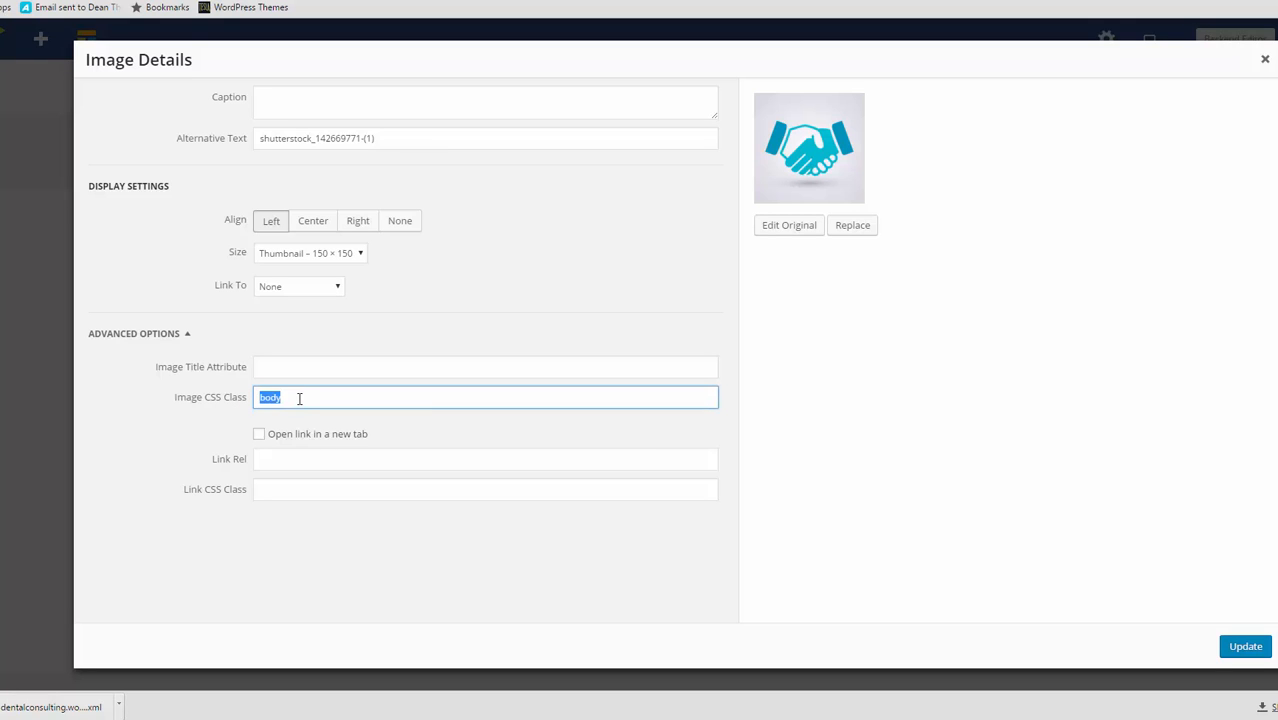
left_click(302, 399)
double_click(274, 400)
left_click(292, 397)
left_click_drag(301, 401, 263, 401)
right_click(266, 392)
left_click(279, 404)
left_click(1245, 647)
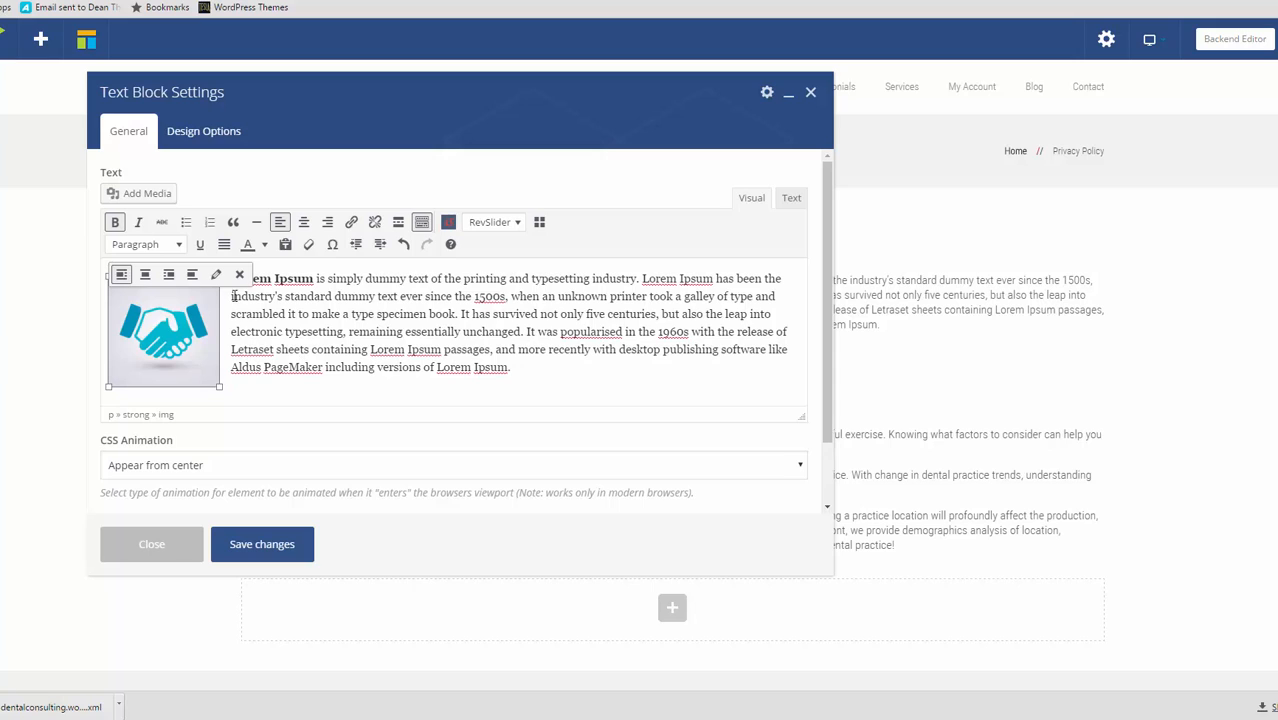
left_click(266, 544)
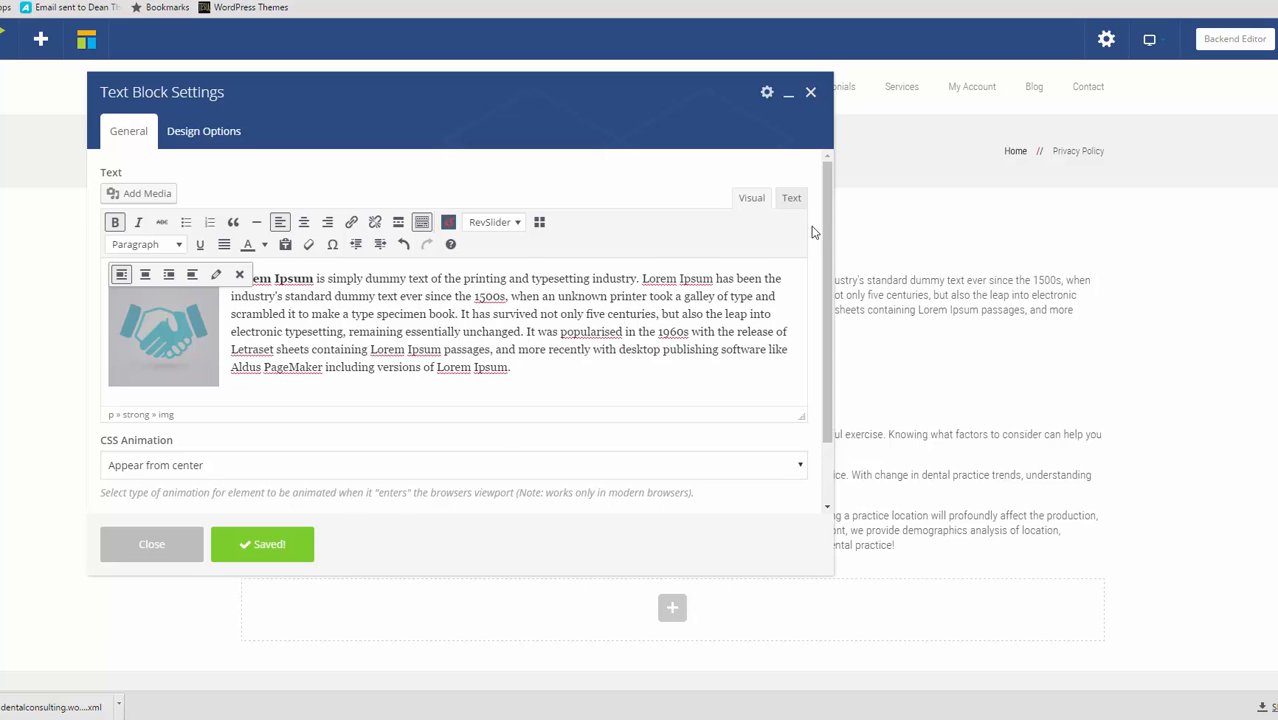
left_click(812, 95)
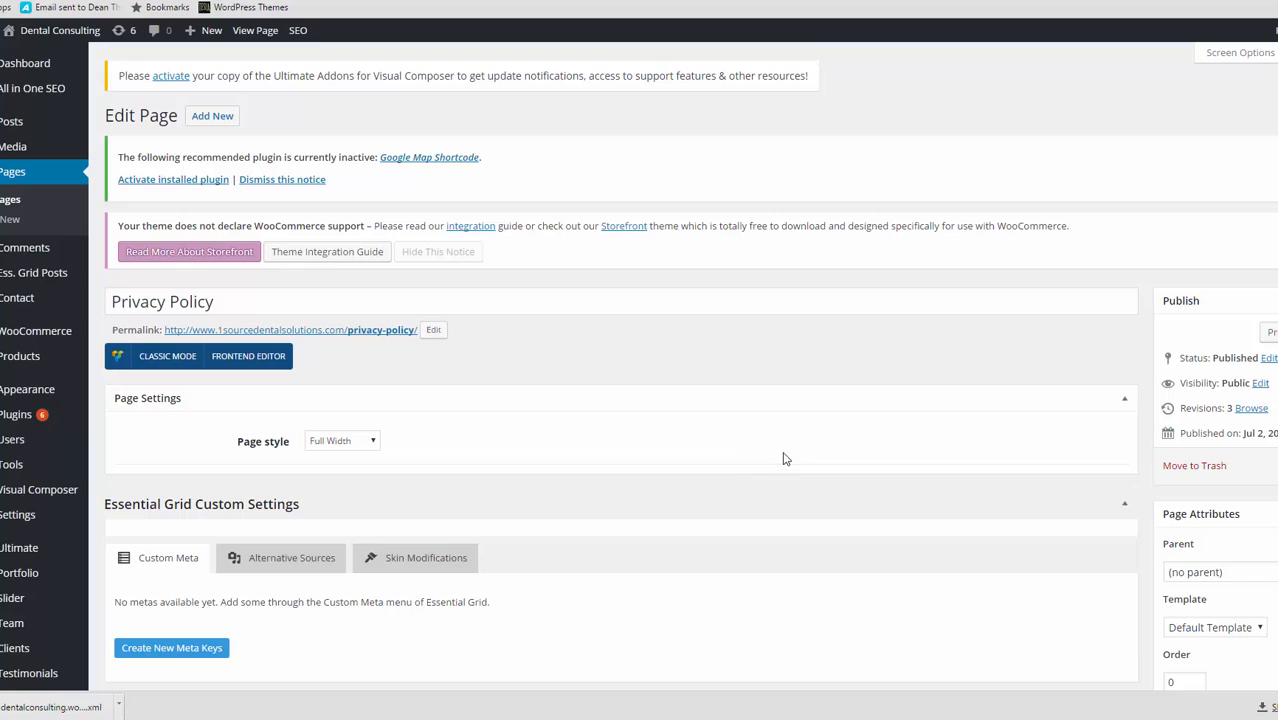
- From the backend page editor, edit the Lorem Ipsum text block and open the handshake picture's image details
scroll(785, 456, "down", 5)
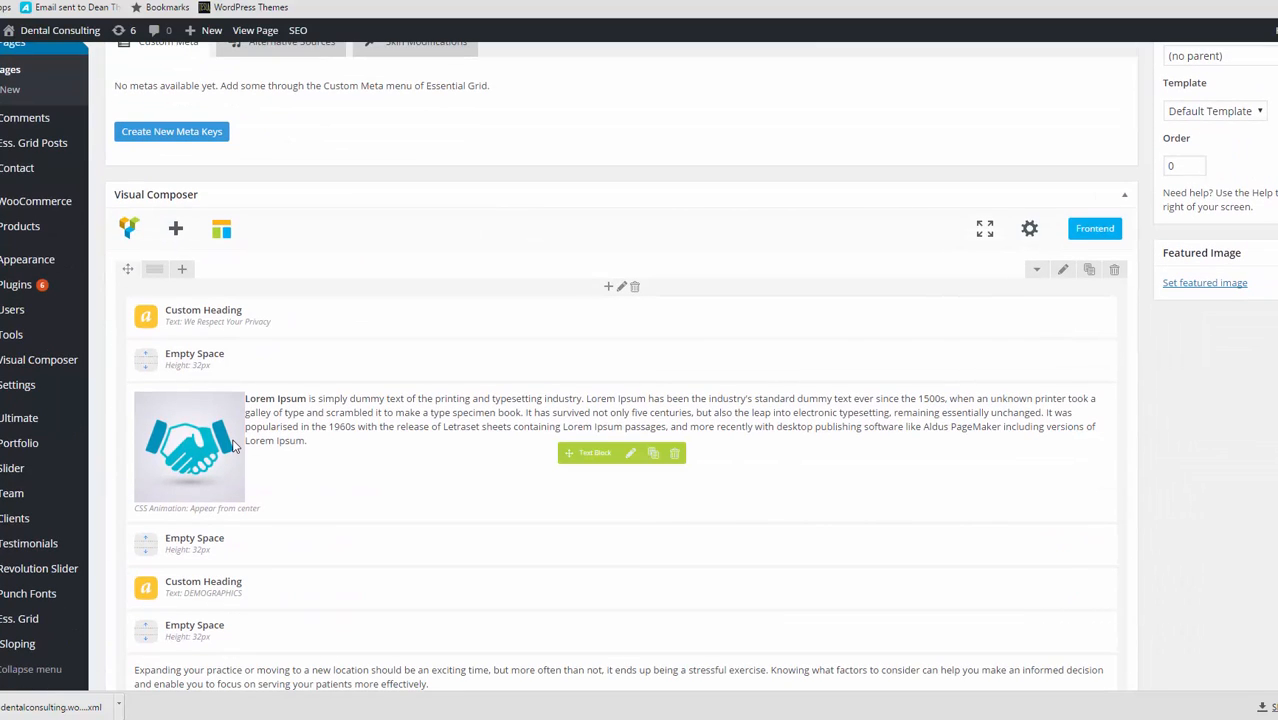
scroll(234, 446, "up", 5)
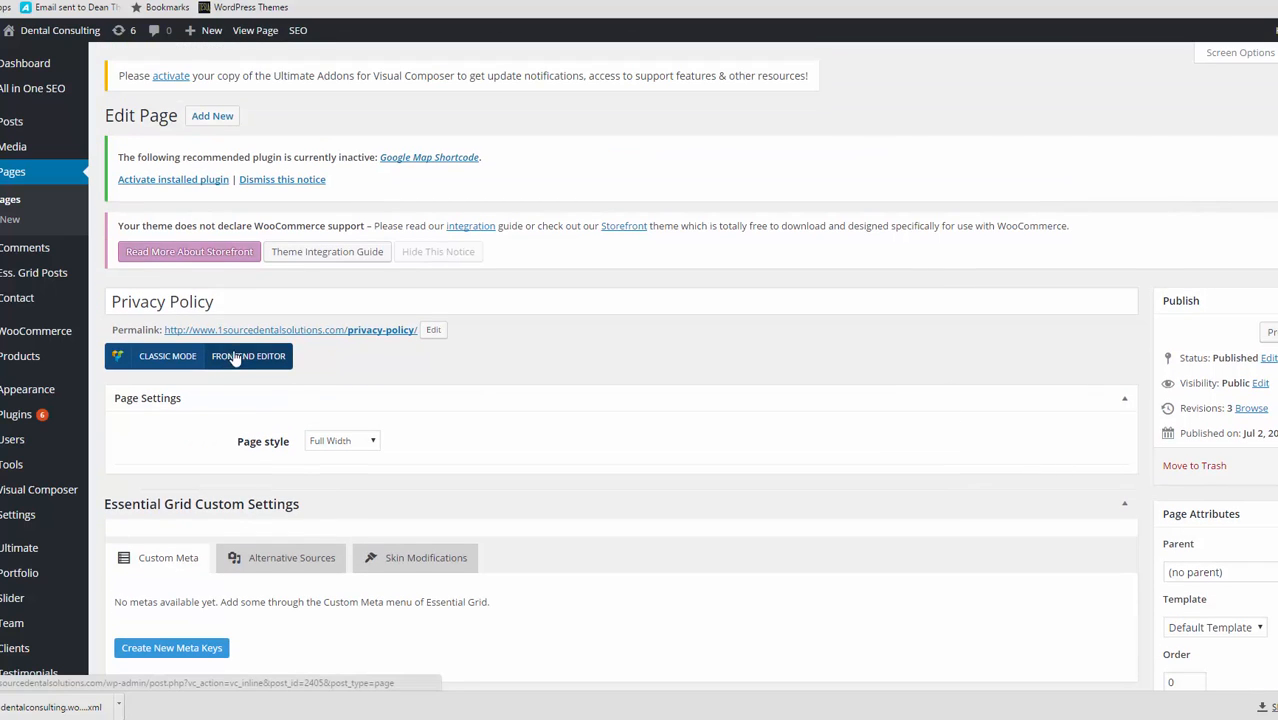
scroll(240, 365, "down", 3)
scroll(515, 355, "up", 2)
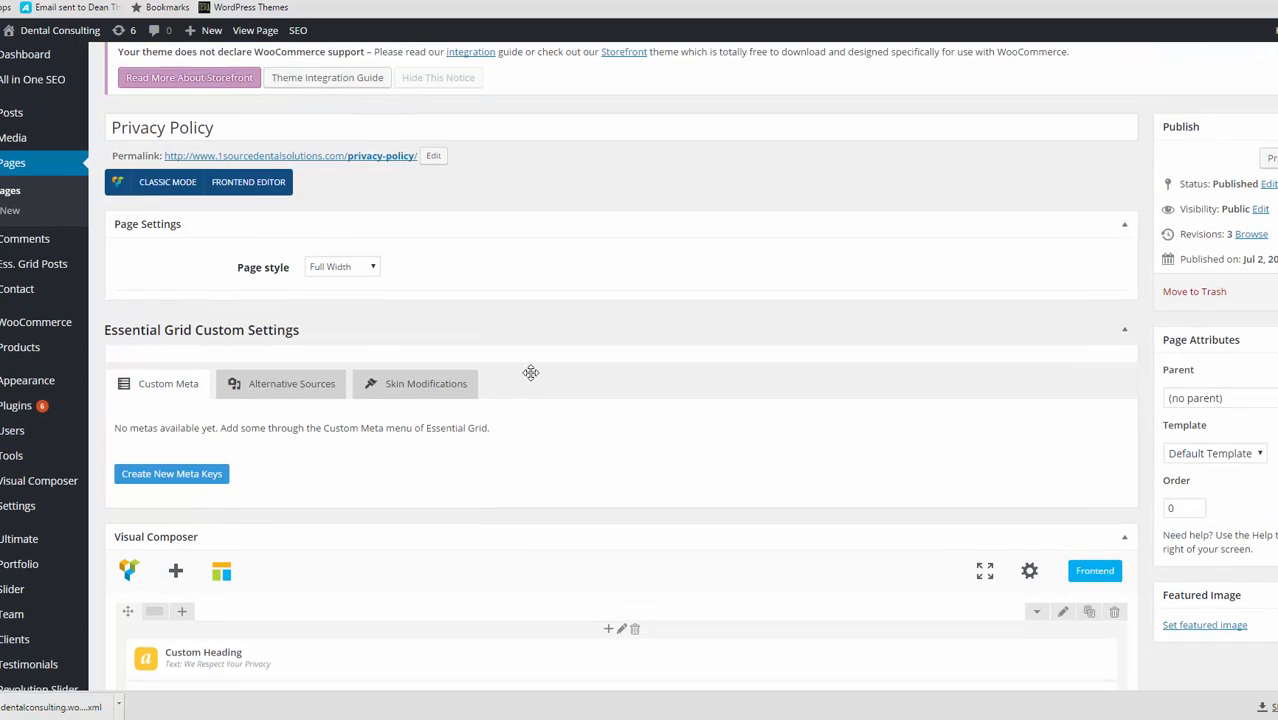
scroll(602, 474, "down", 3)
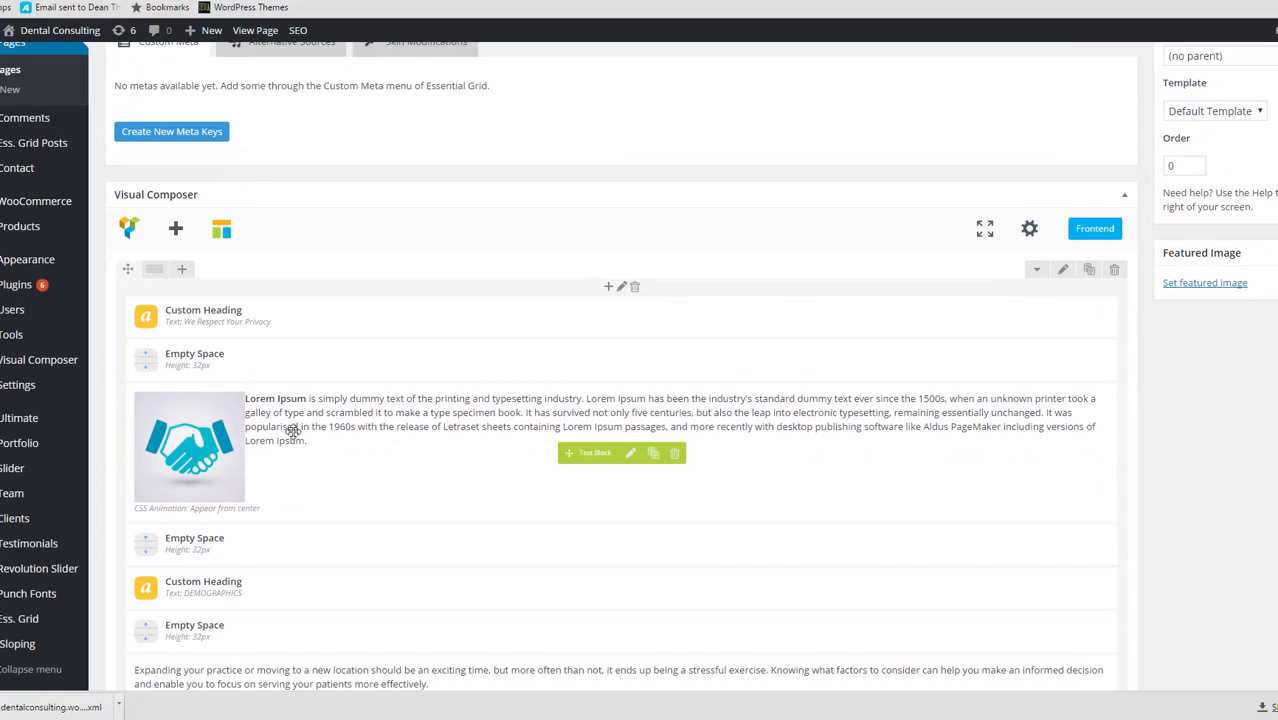
left_click_drag(291, 428, 265, 416)
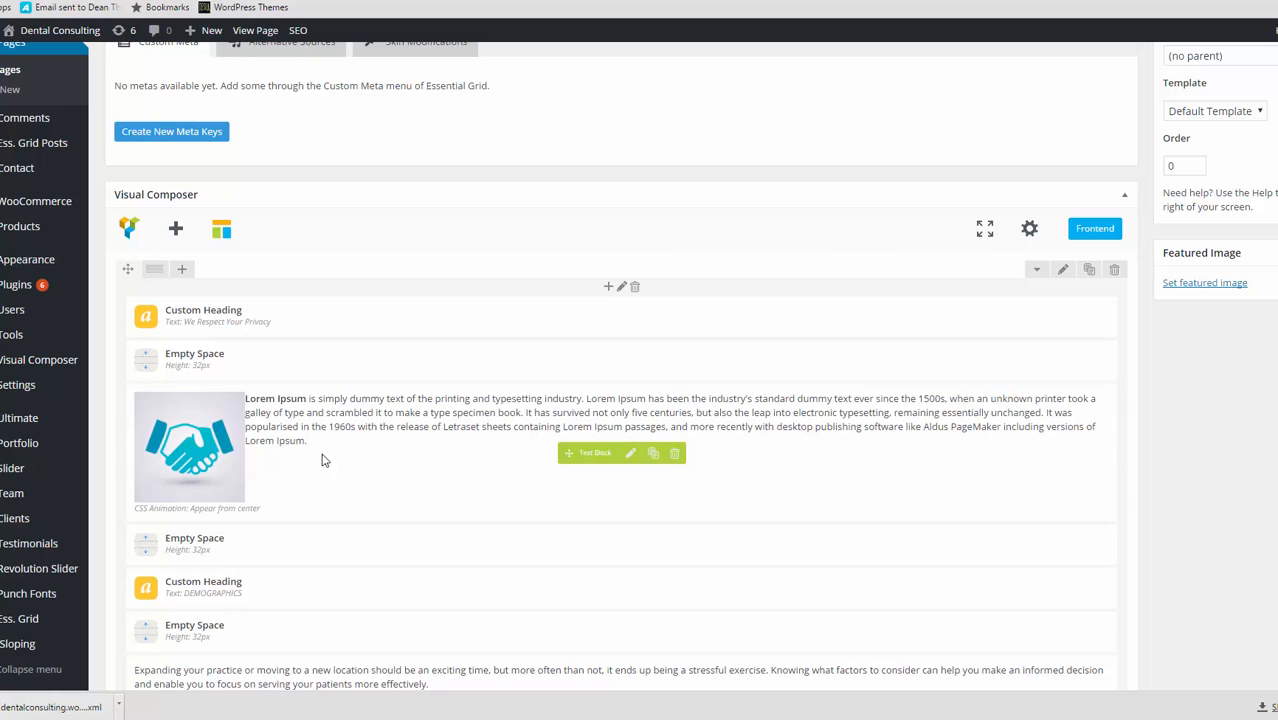
left_click(630, 455)
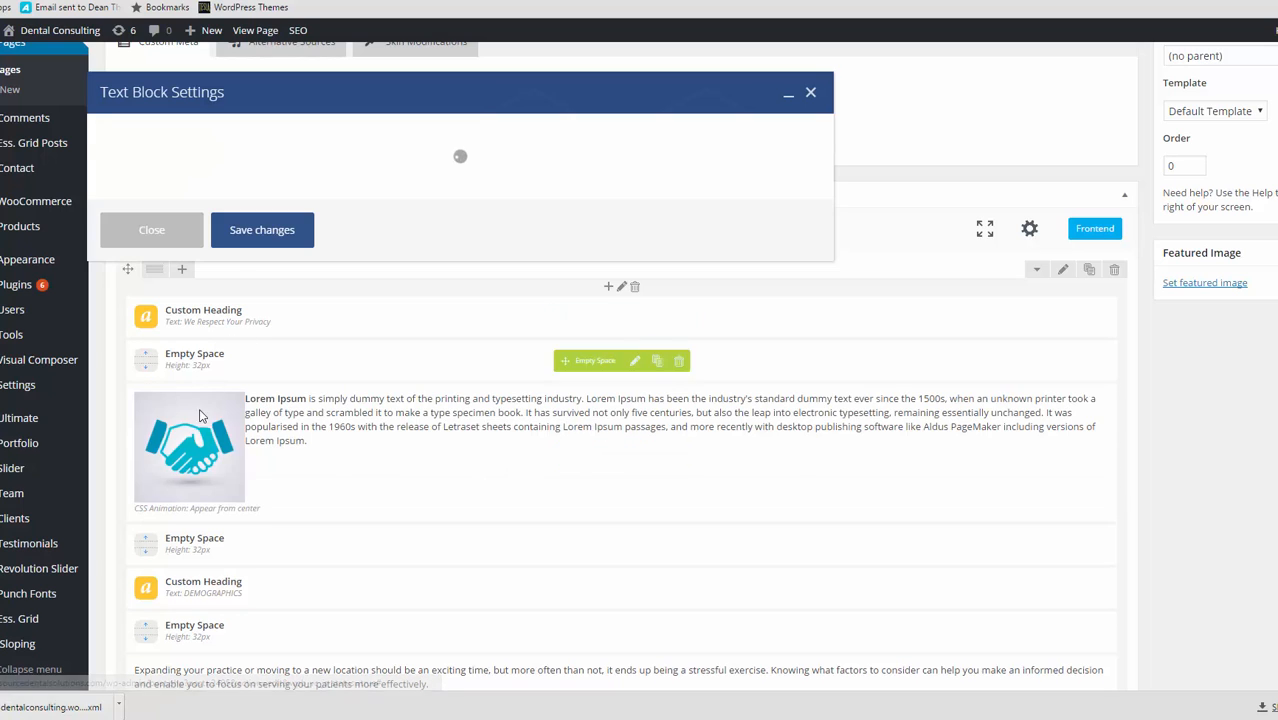
left_click(173, 333)
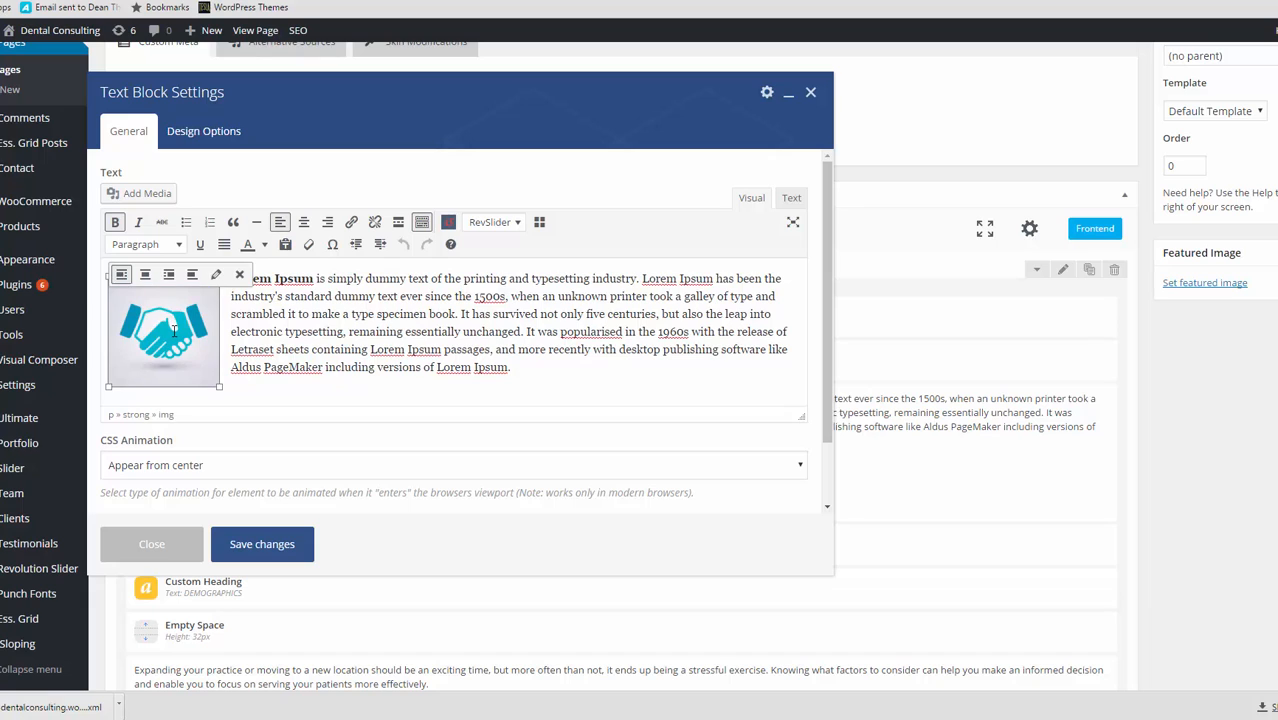
left_click(217, 290)
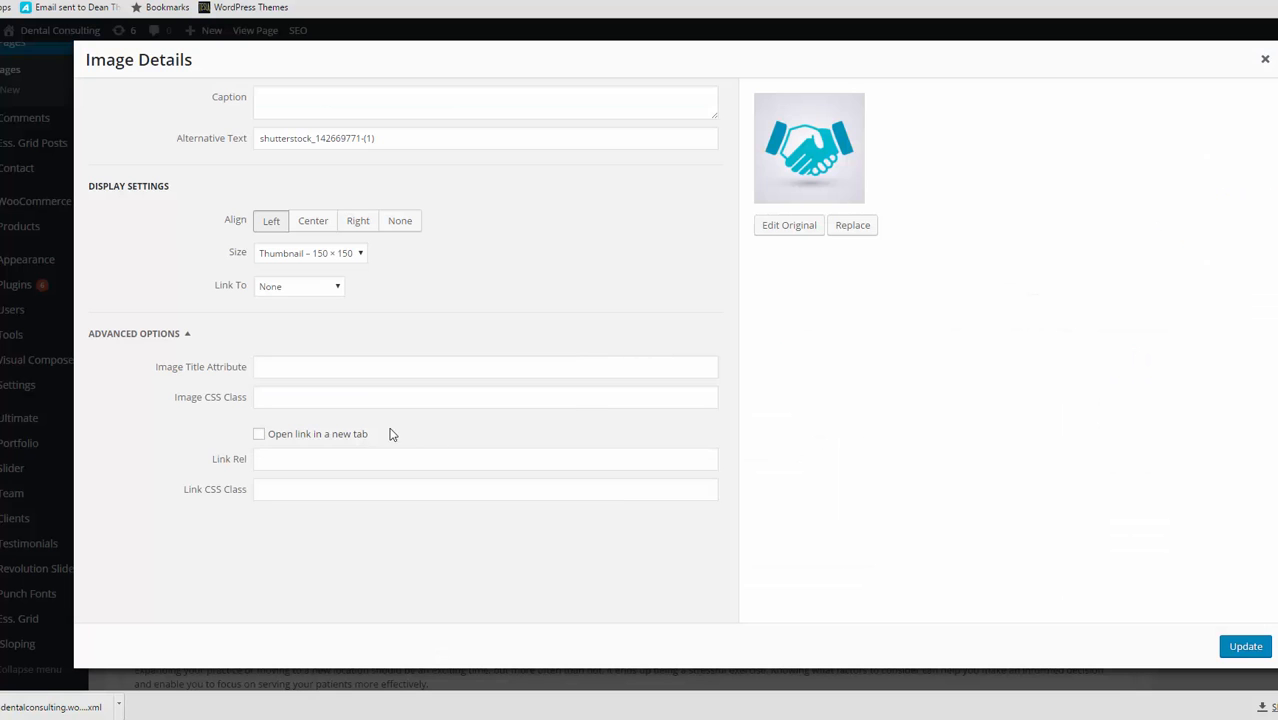
- Paste "body" as the handshake picture's image CSS class and update the image
left_click(274, 397)
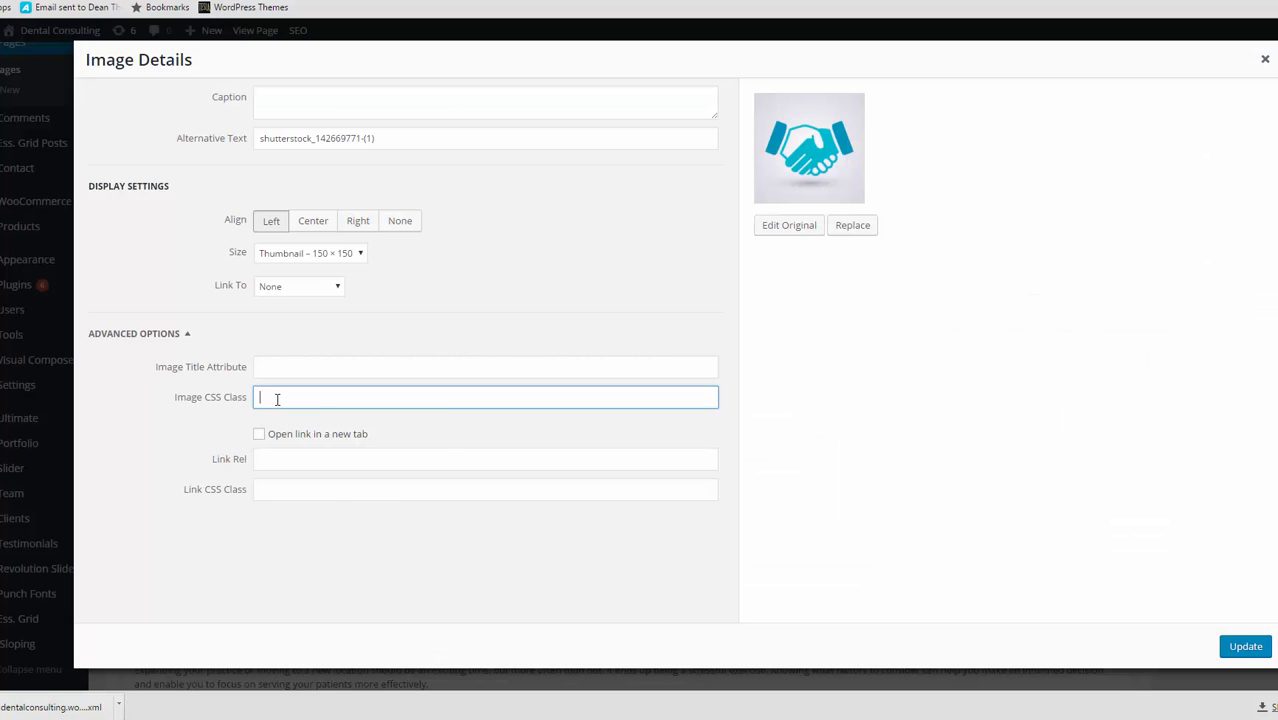
right_click(276, 400)
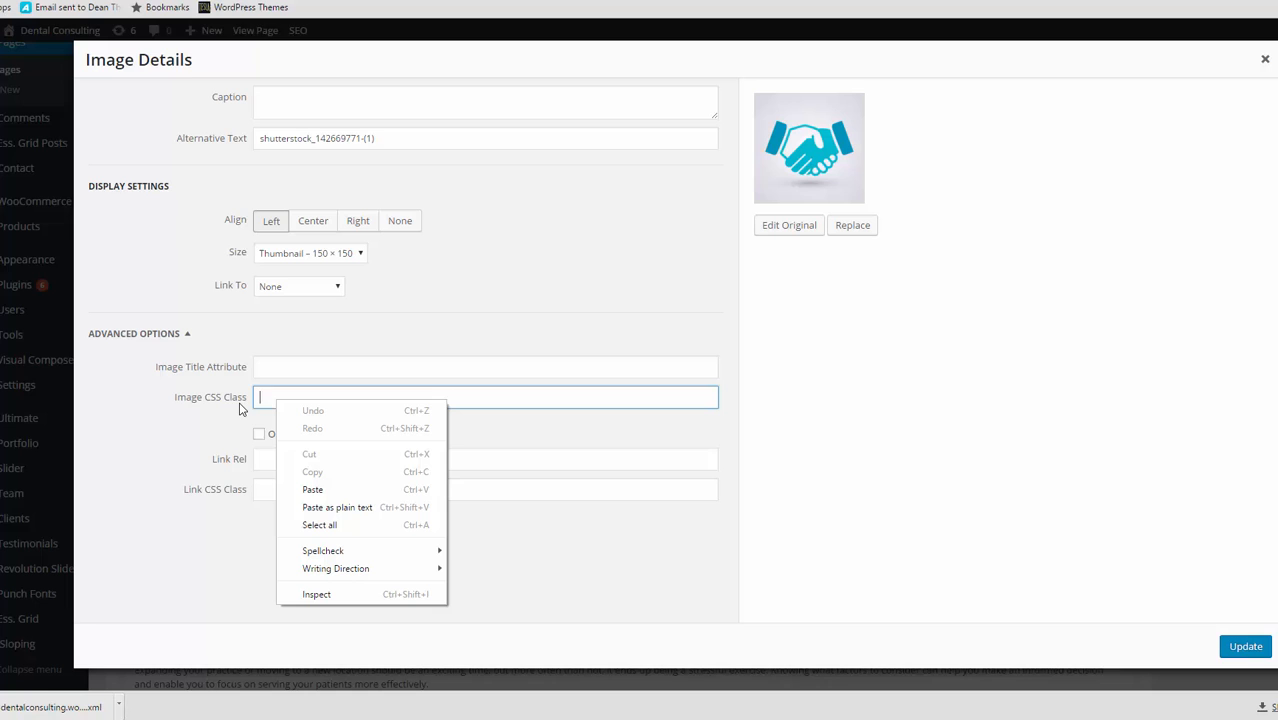
left_click(331, 490)
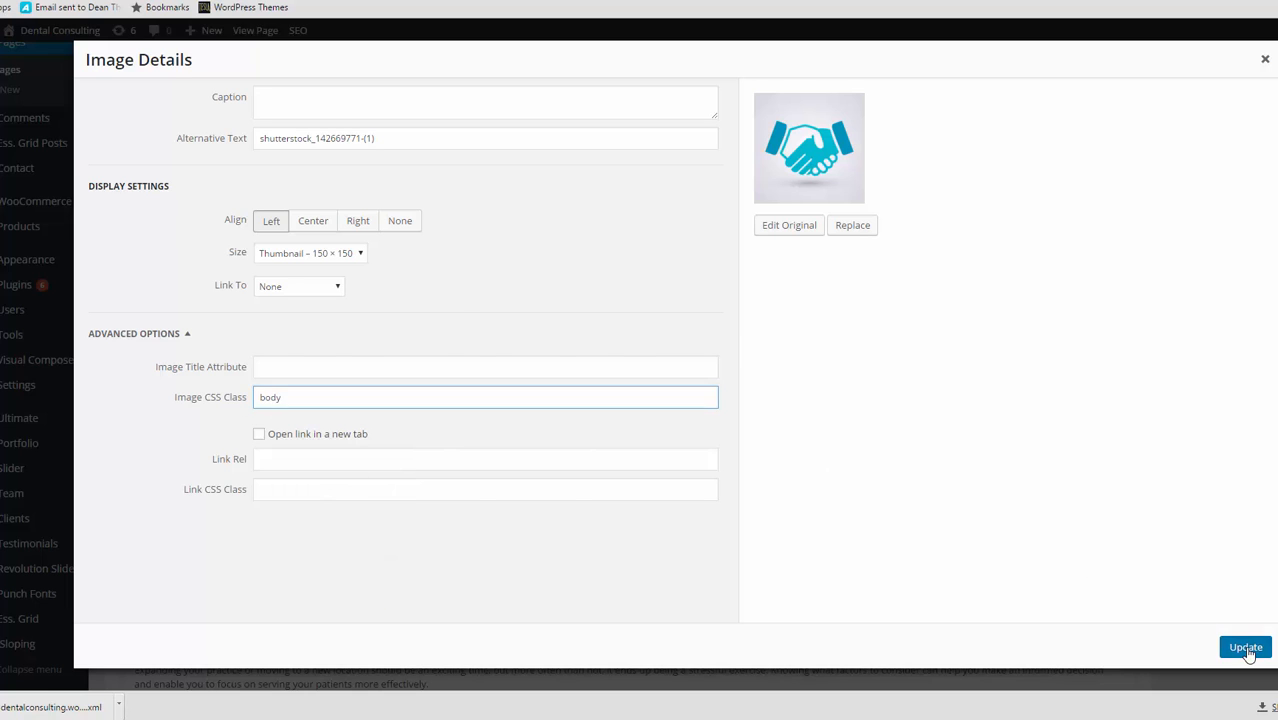
left_click(1240, 645)
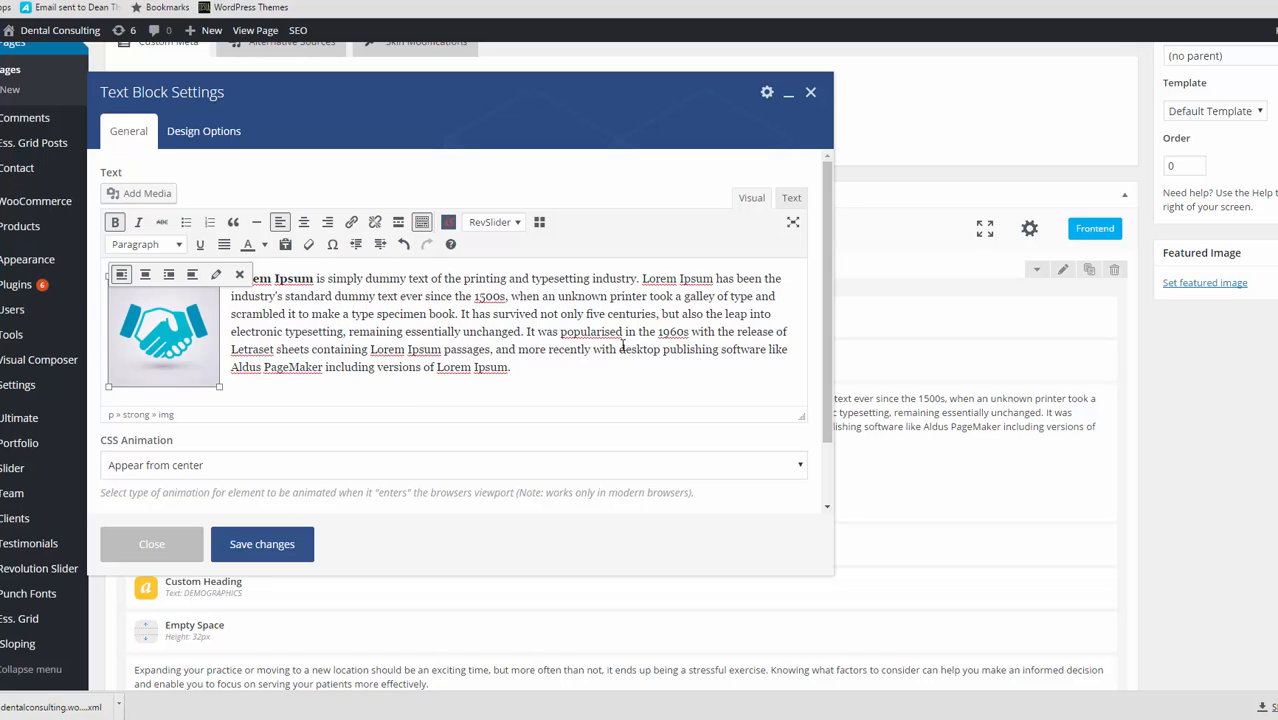
- Examine the CSS Animation options of the text block without changing the selection
scroll(340, 385, "down", 1)
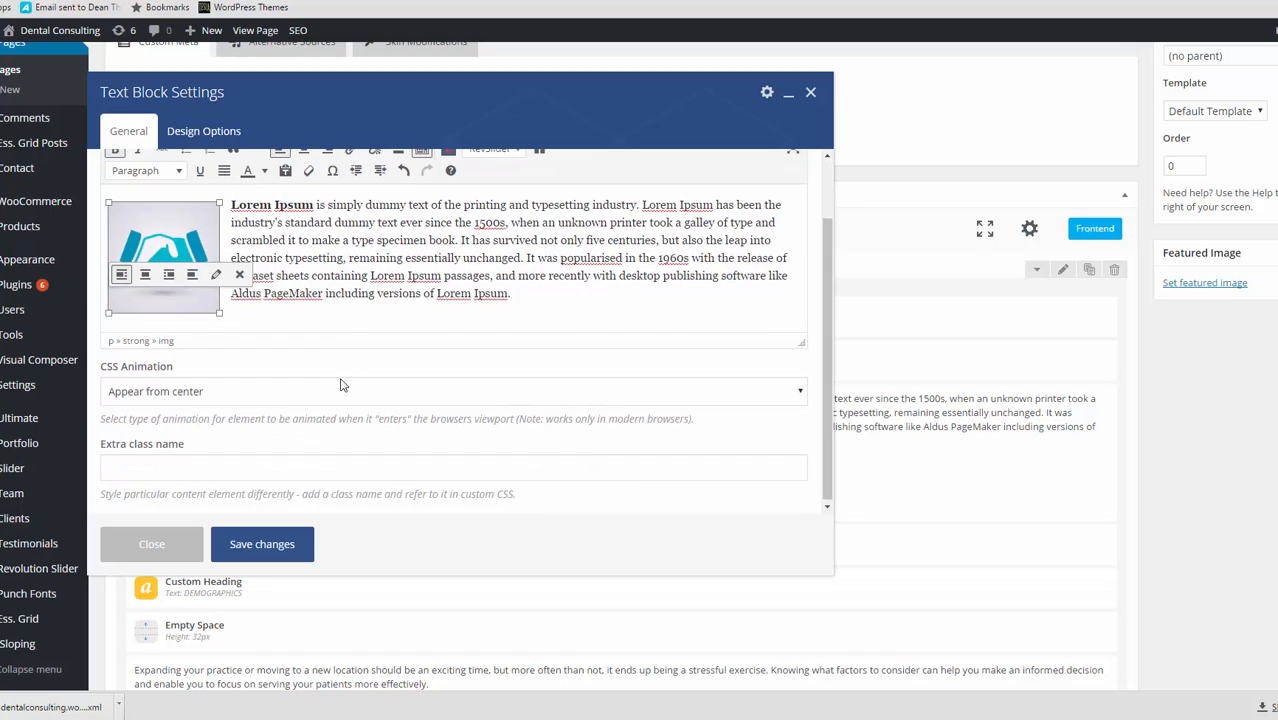
left_click(335, 390)
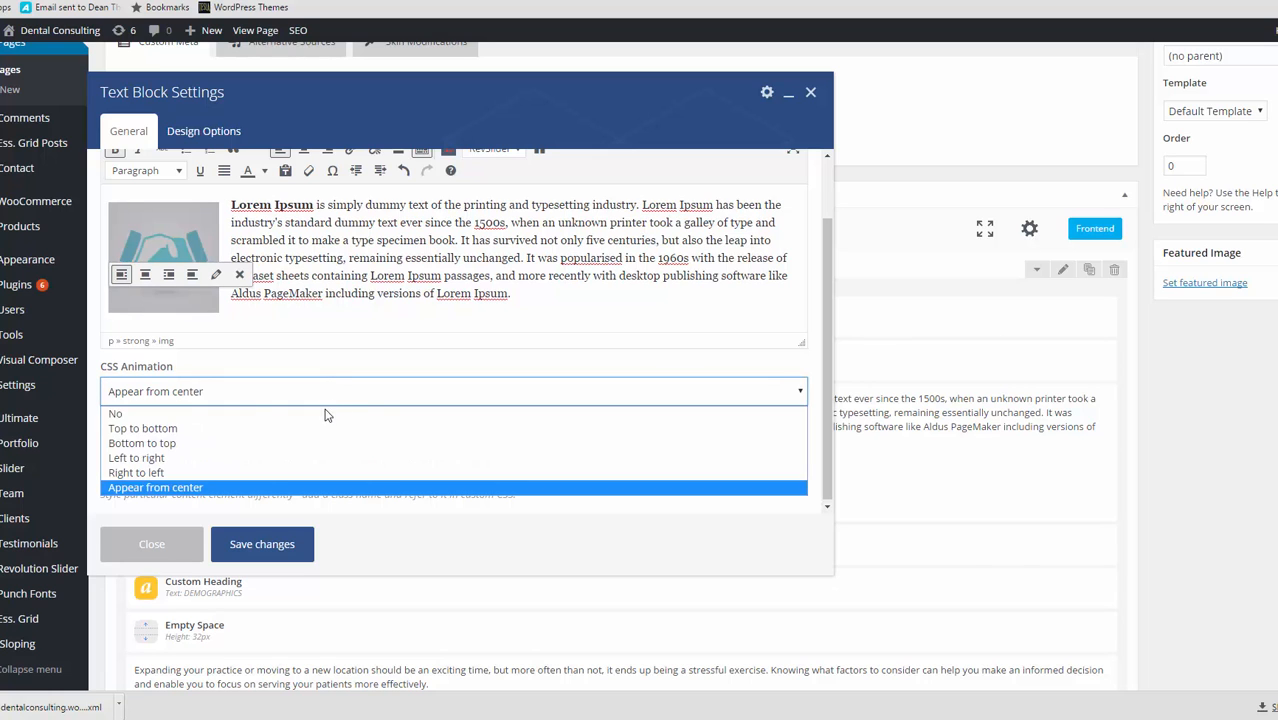
left_click(390, 350)
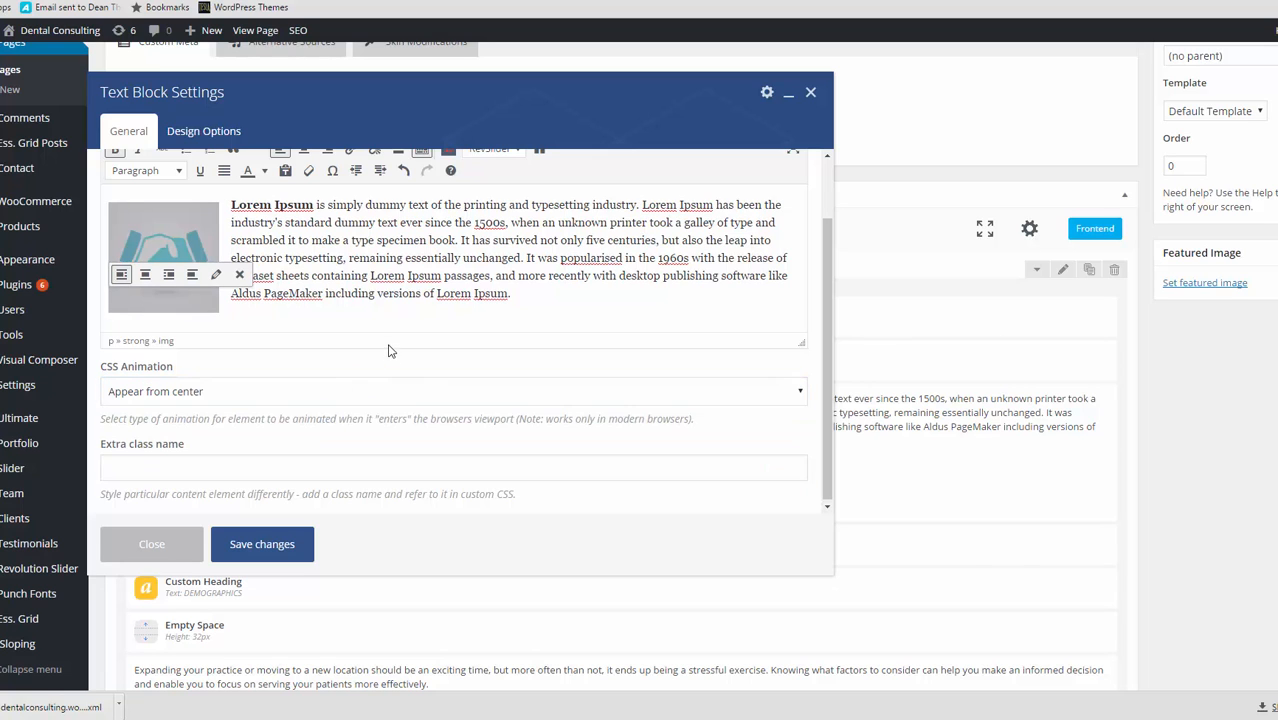
- Compare the text block's HTML source with its visual view and highlight the Lorem Ipsum paragraph briefly in the visual view
scroll(490, 430, "up", 4)
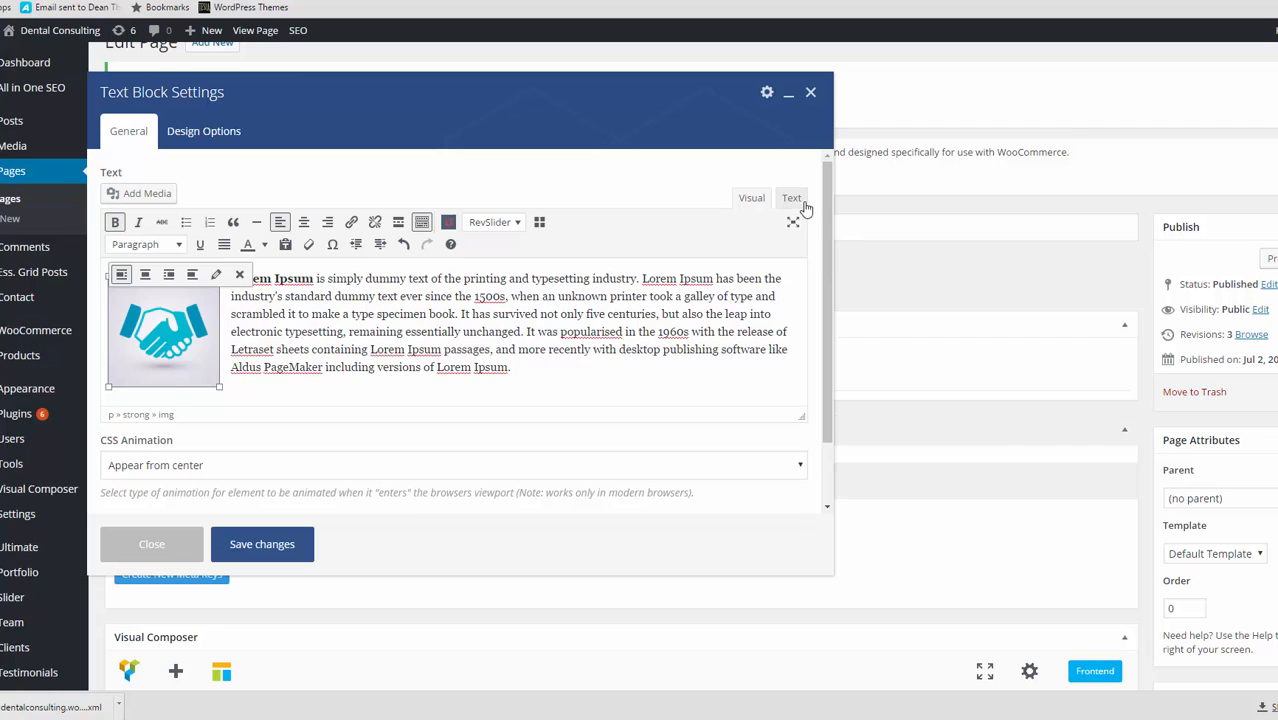
left_click(803, 203)
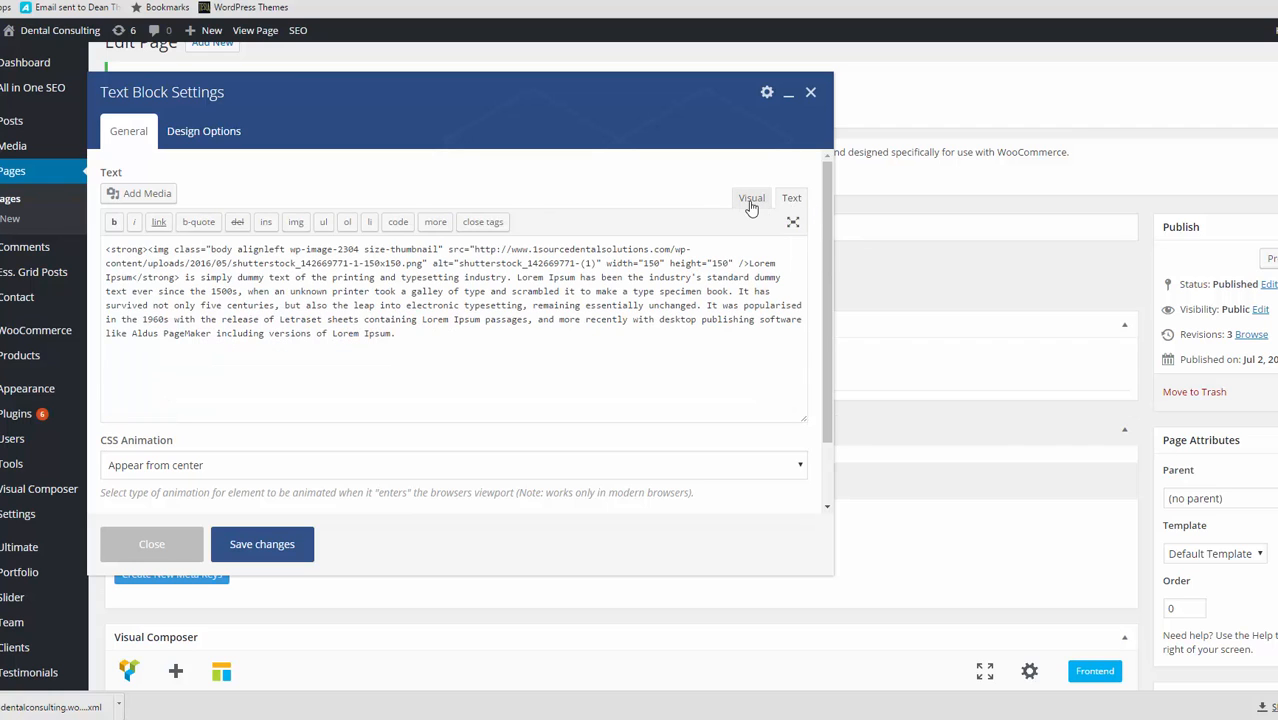
left_click(751, 199)
left_click(790, 201)
left_click(752, 199)
triple_click(355, 329)
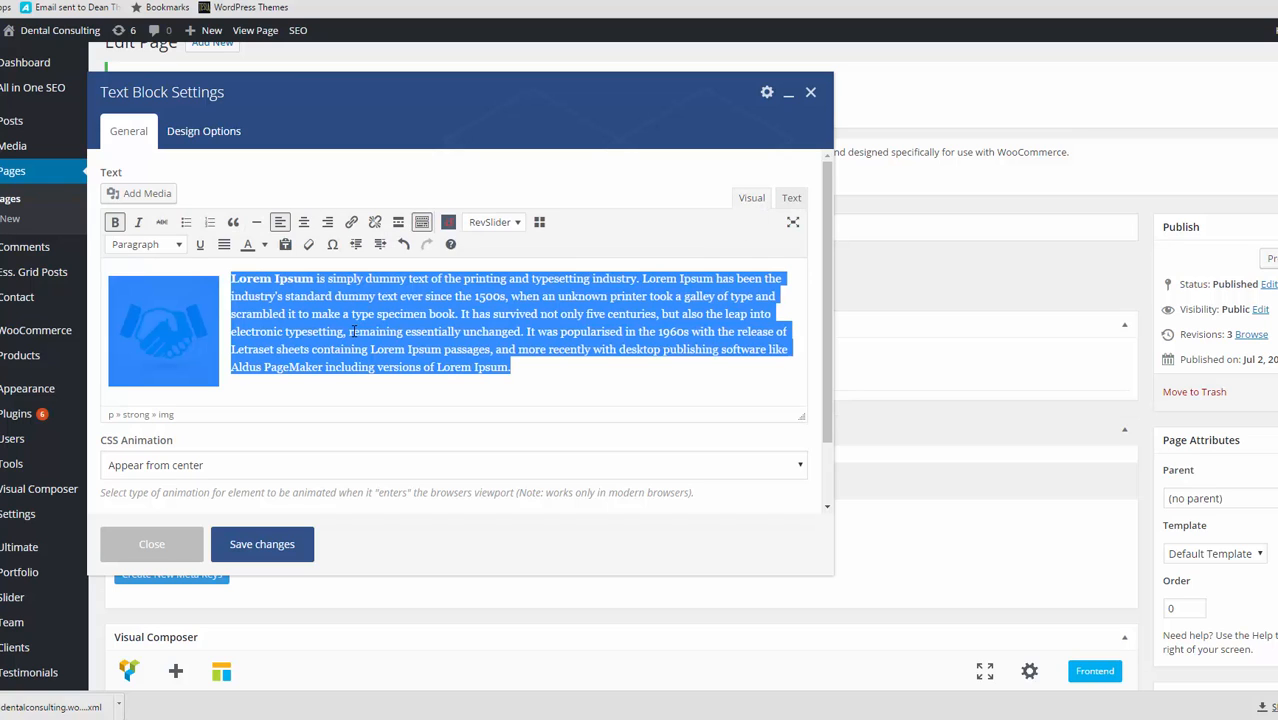
left_click(535, 358)
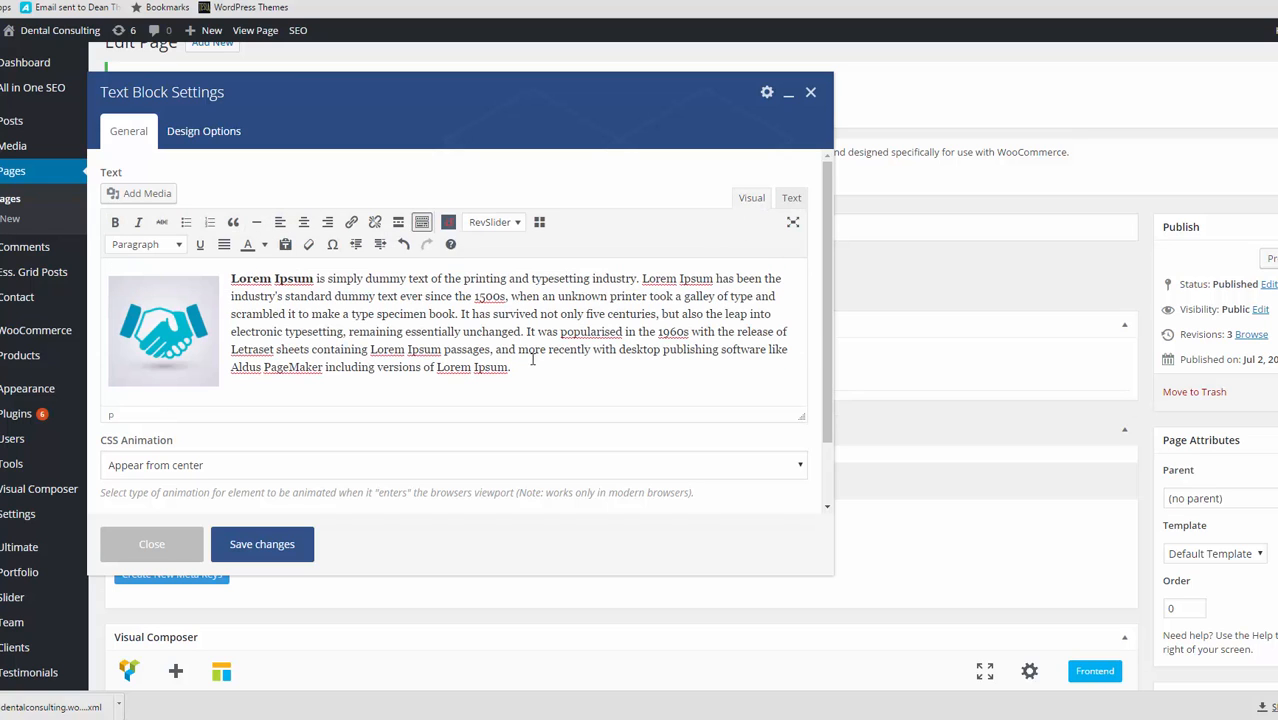
- Highlight the Lorem Ipsum paragraph, examine the available paragraph and heading formats, and close the text block settings without saving
left_click_drag(511, 367, 234, 280)
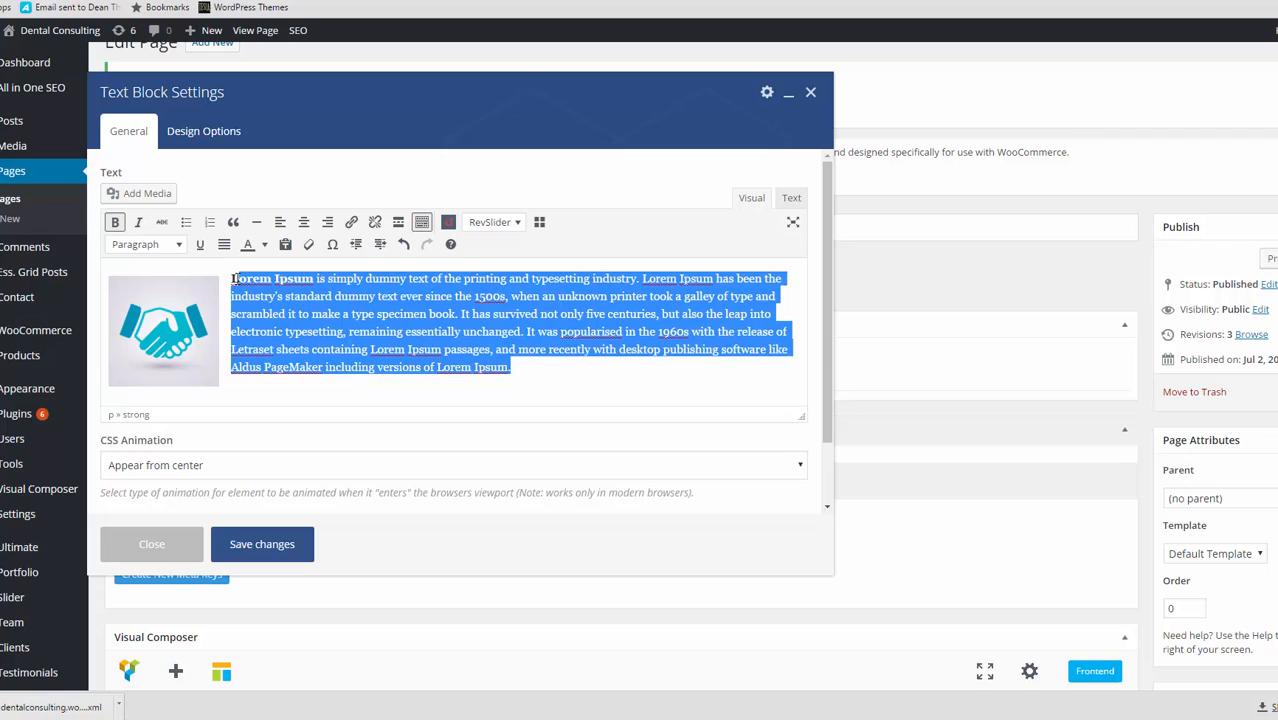
left_click(180, 245)
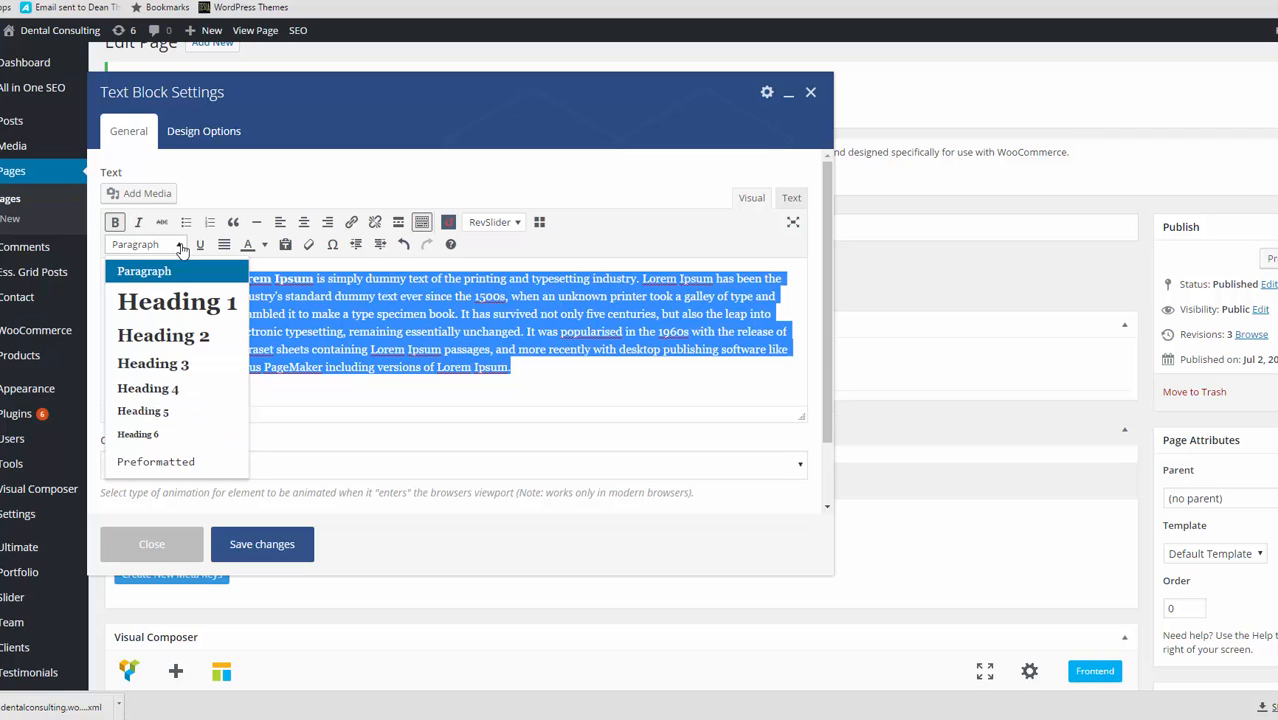
left_click(640, 221)
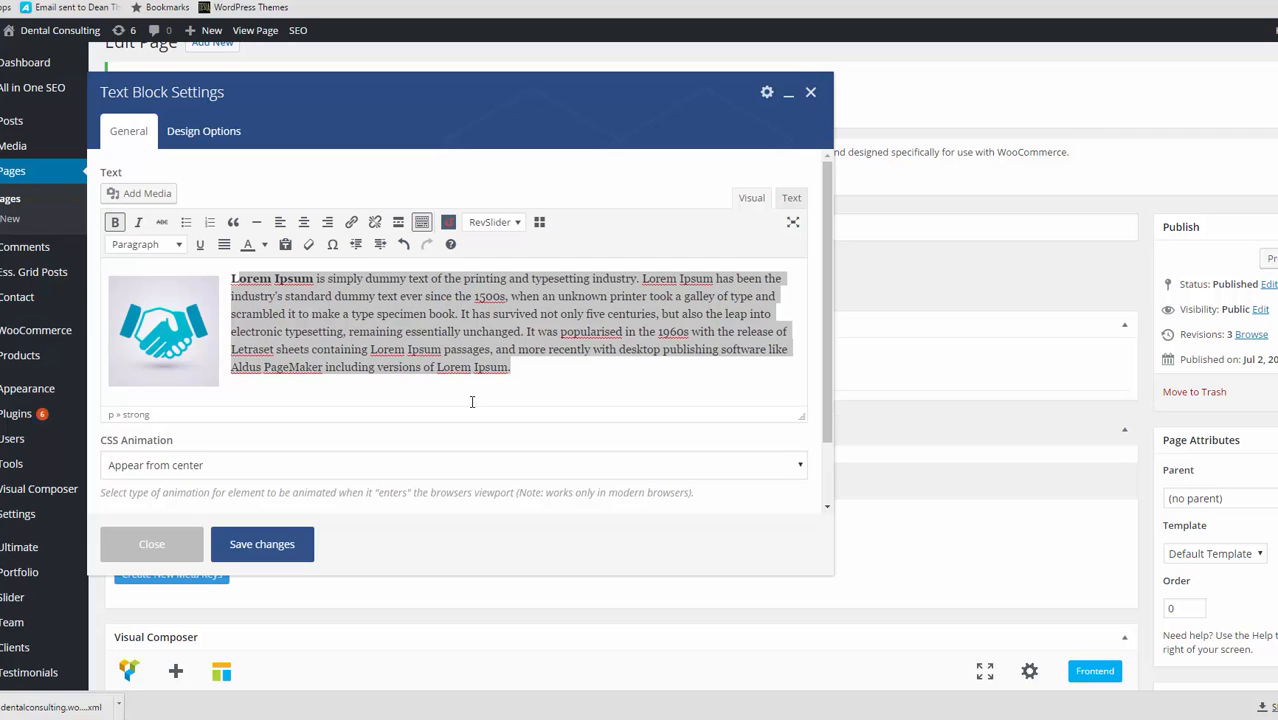
left_click(810, 92)
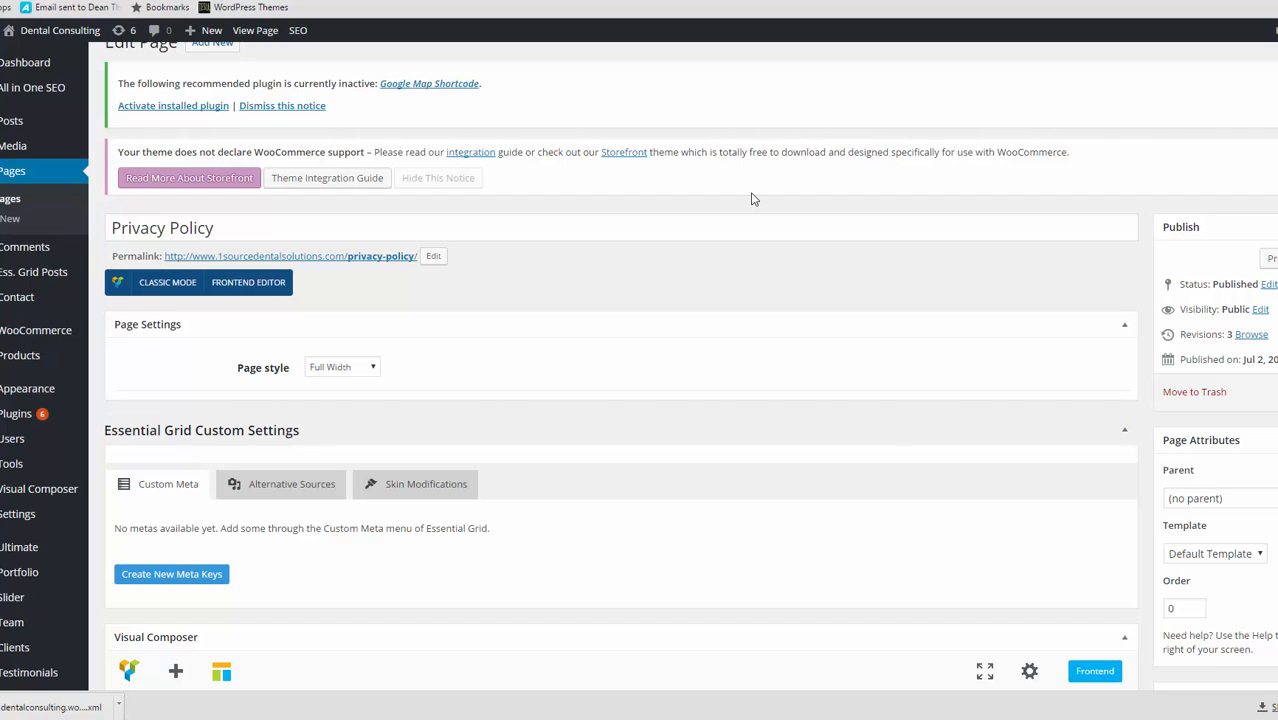
- Browse the Privacy Policy page's revisions and step back from the current revision to the one from 2 Jul @ 18:28
scroll(790, 435, "down", 5)
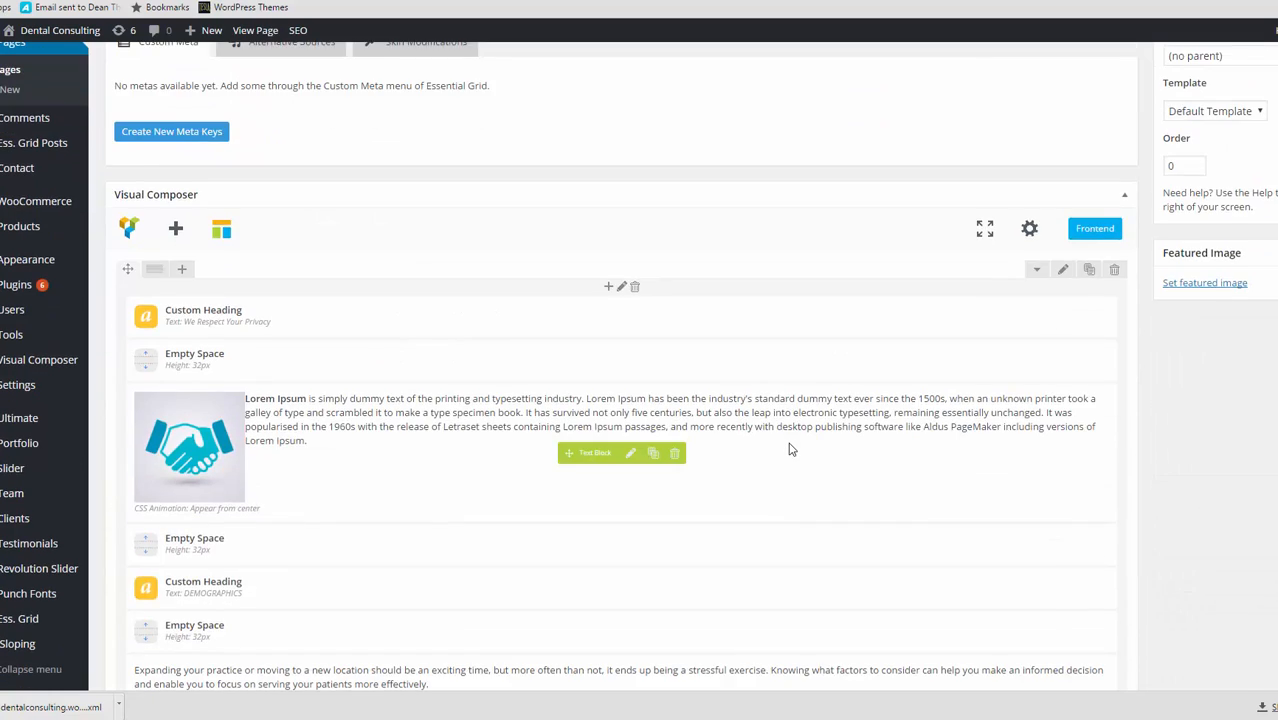
scroll(790, 450, "up", 3)
scroll(1238, 511, "up", 1)
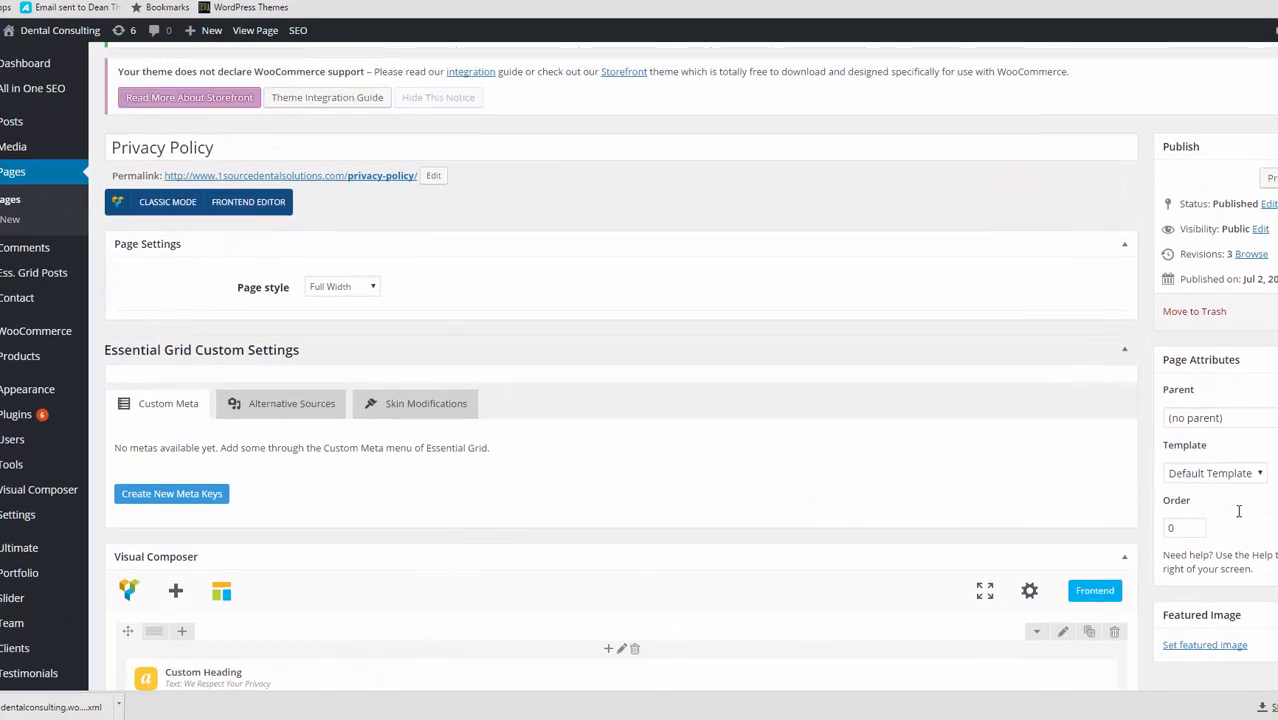
scroll(1238, 511, "up", 2)
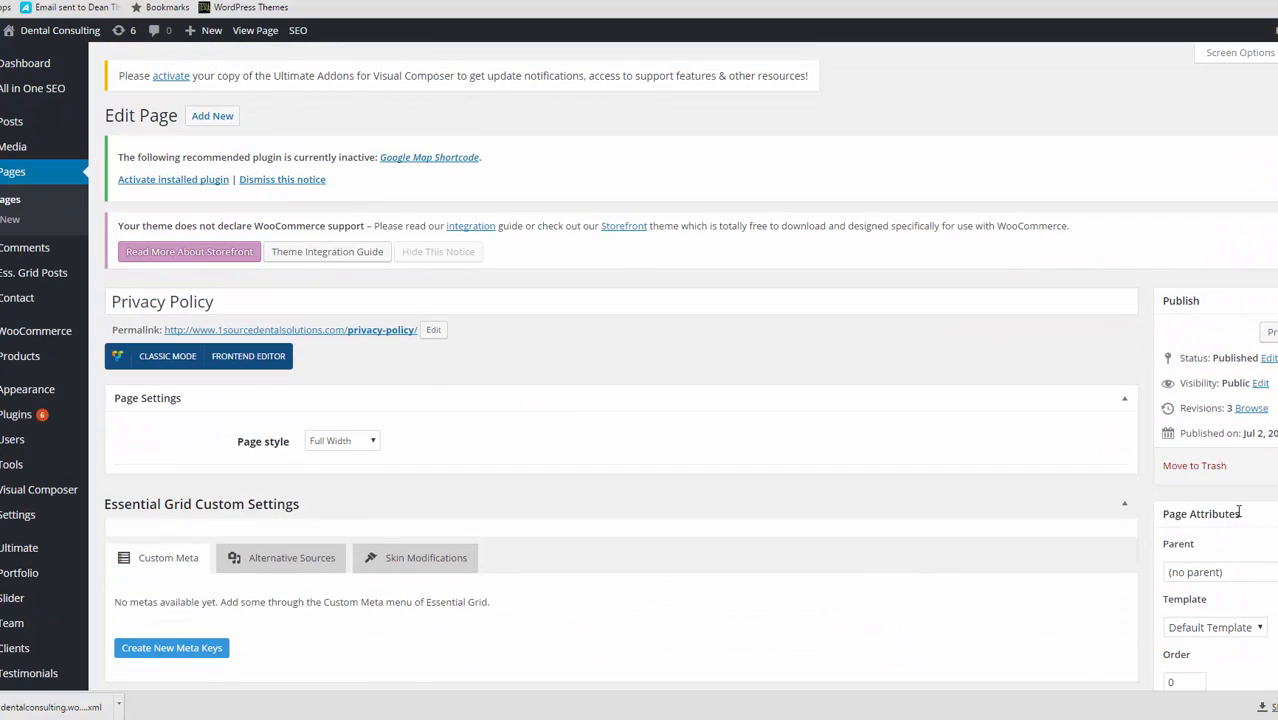
left_click(1249, 409)
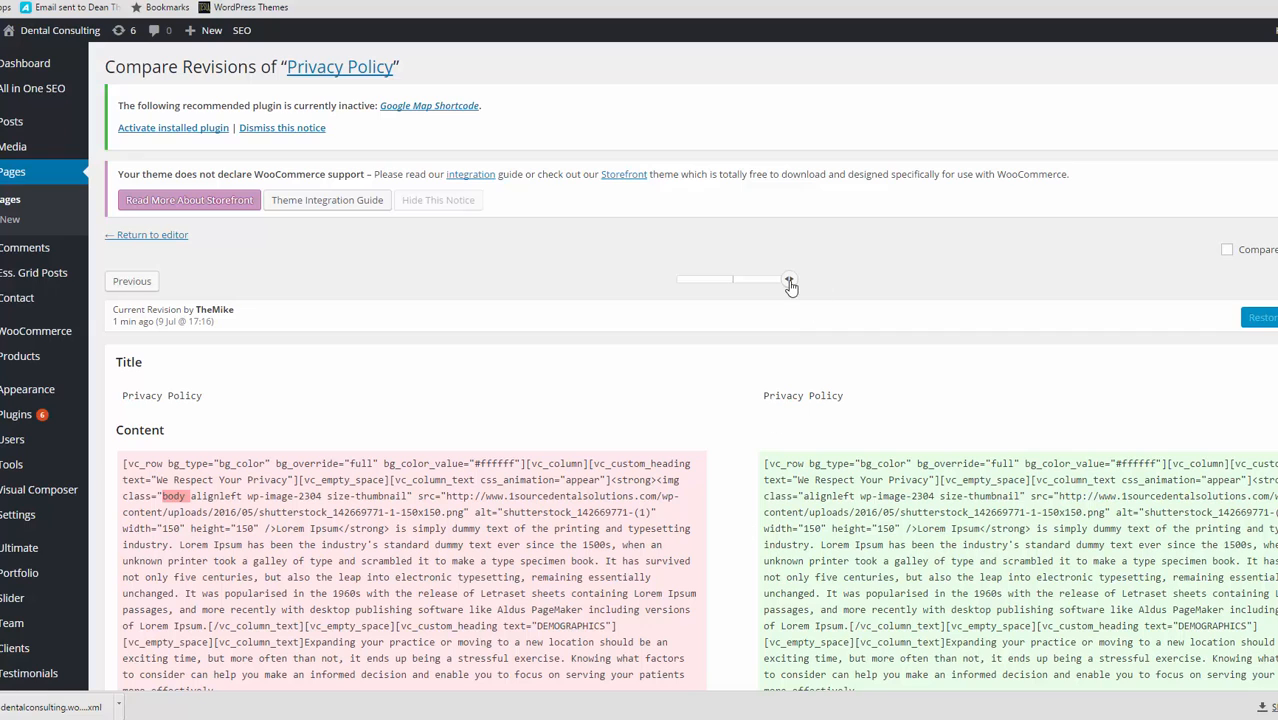
left_click_drag(789, 280, 741, 284)
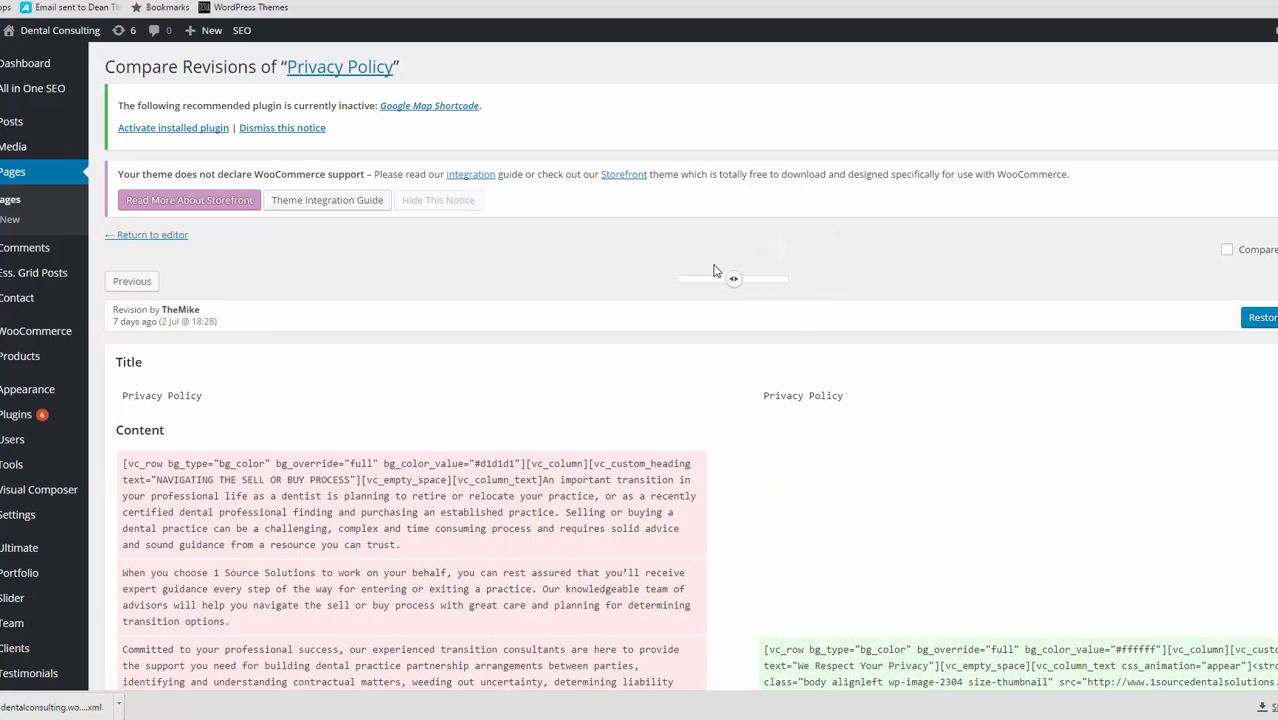
mouse_move(735, 279)
left_mouse_down()
mouse_move(827, 287)
mouse_move(740, 288)
left_mouse_up()
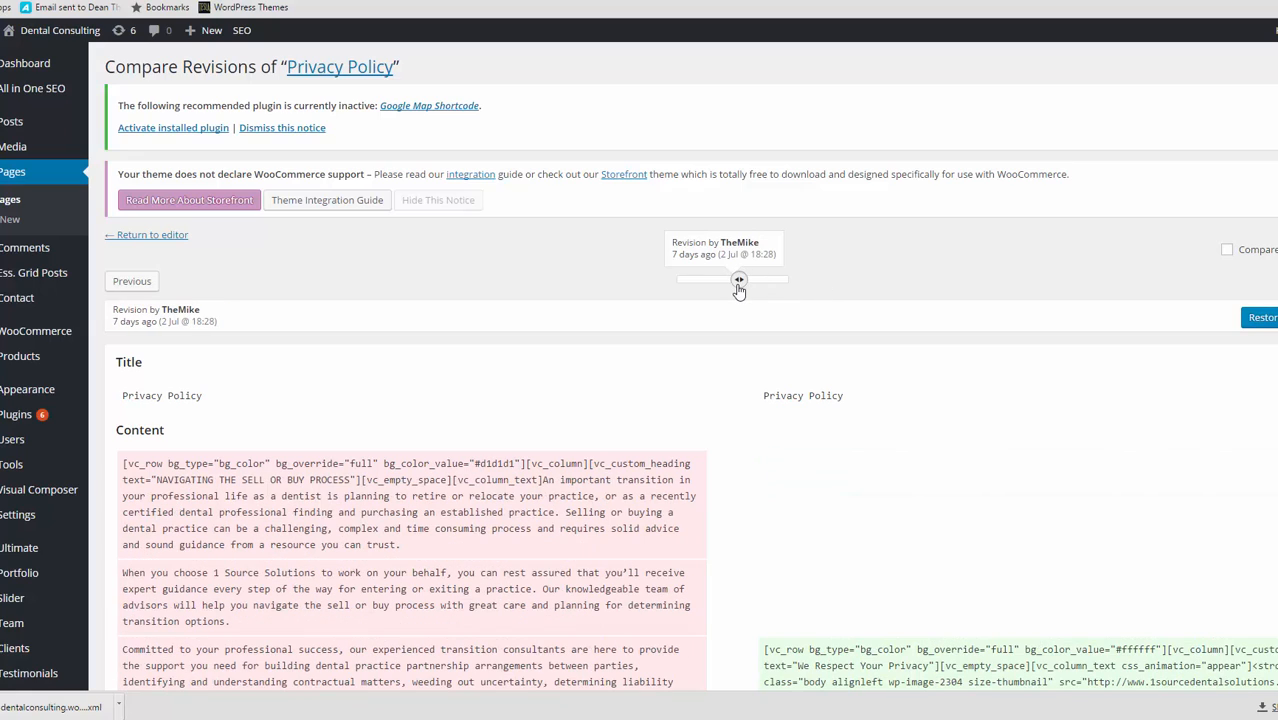
scroll(671, 376, "down", 3)
scroll(858, 428, "up", 3)
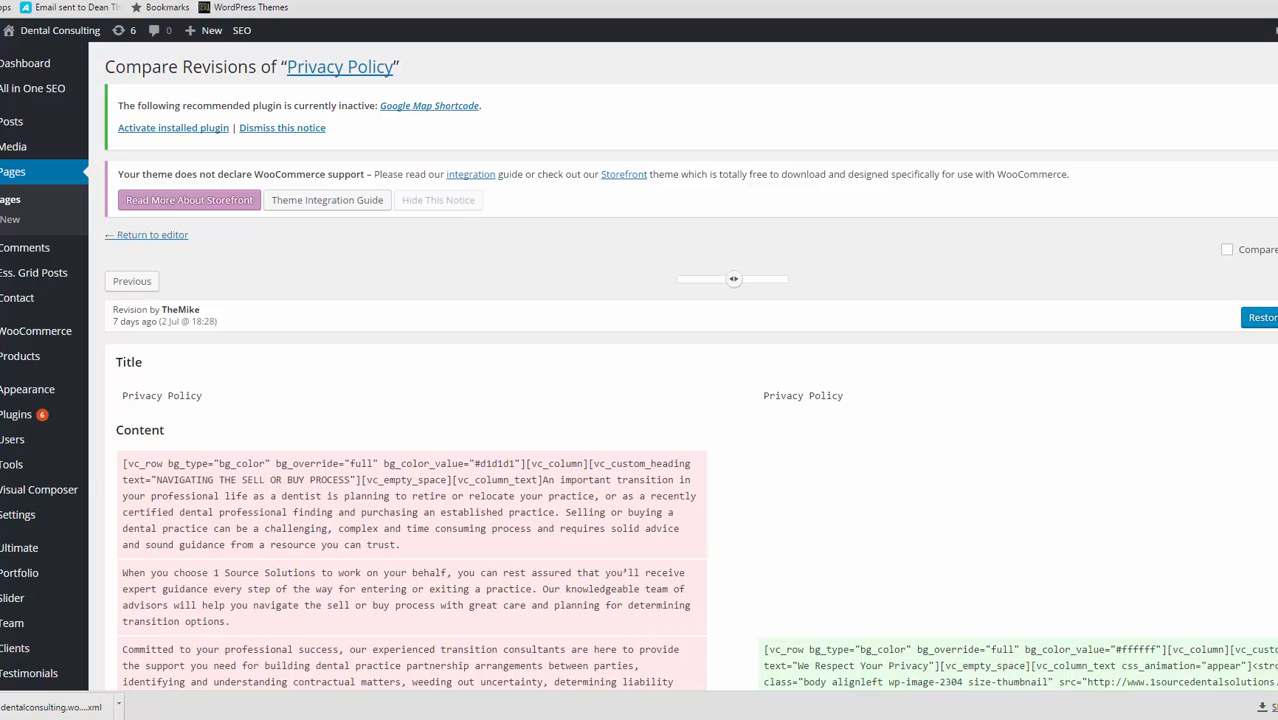
- Compare the 2 Jul @ 18:26 revision directly with the current one, turn off two-revision comparison, and return to the page editor
left_click(1226, 250)
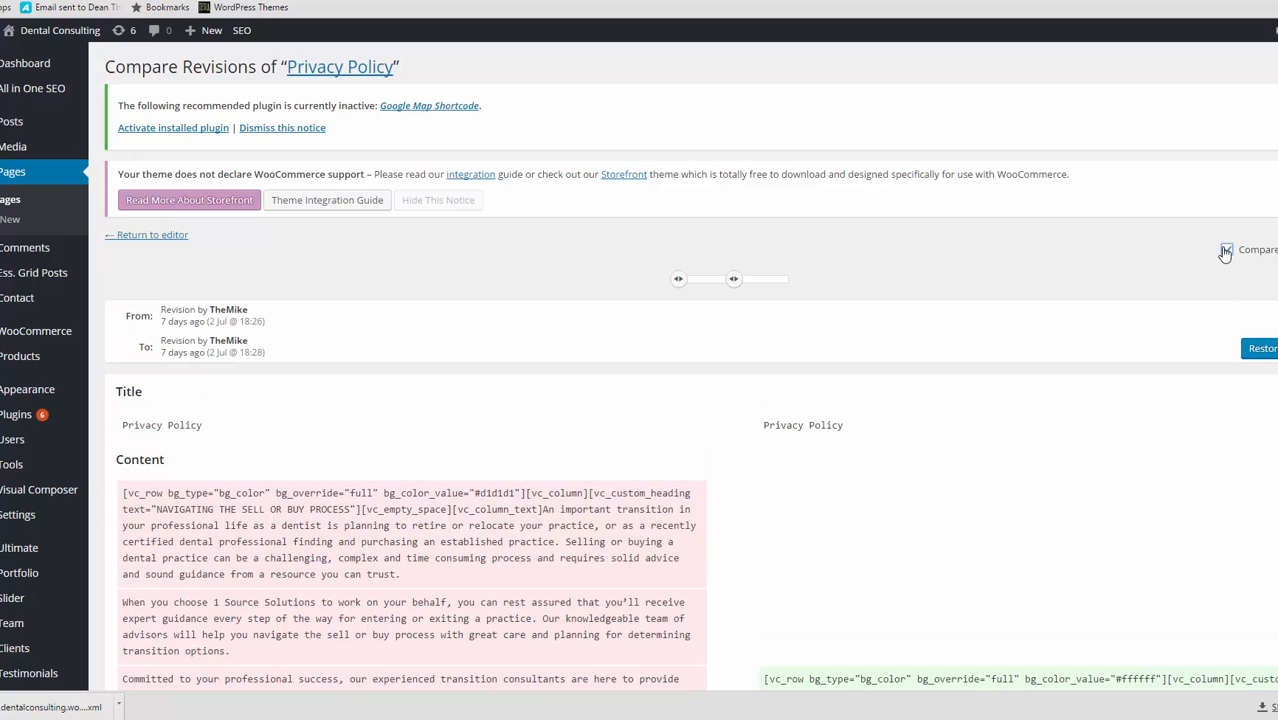
left_click_drag(733, 290, 789, 284)
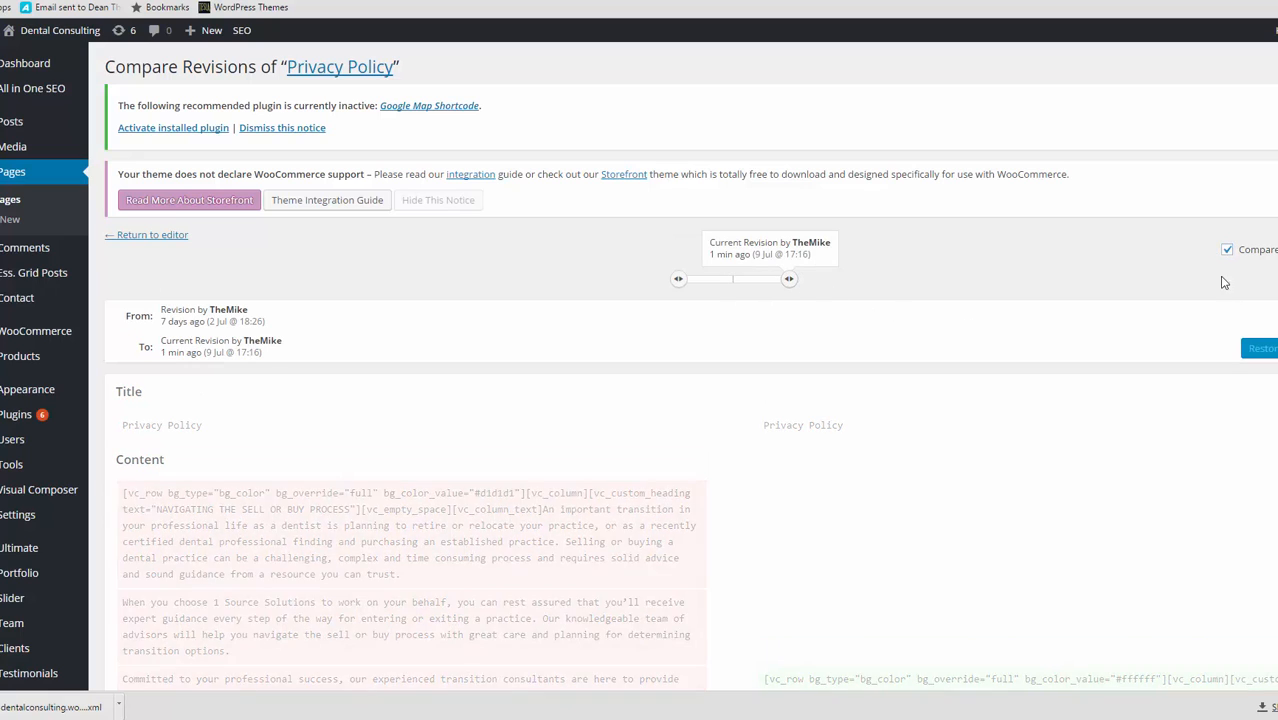
left_click(1226, 250)
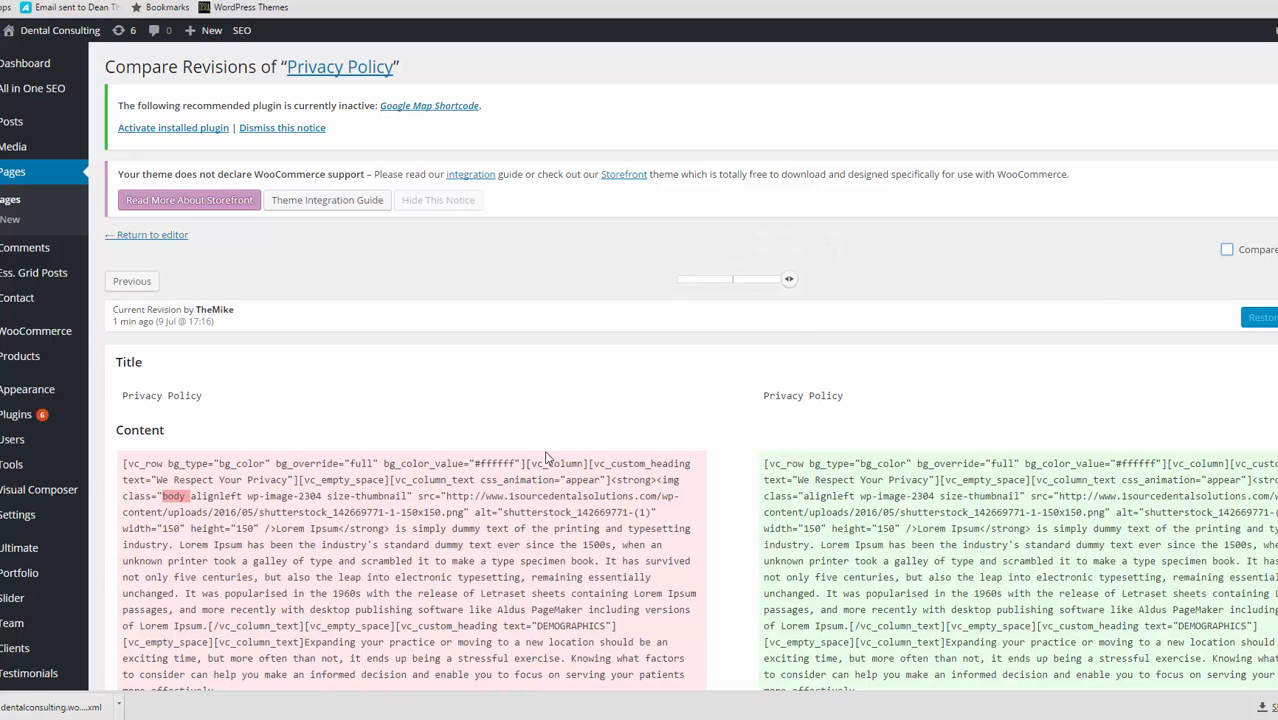
left_click(148, 237)
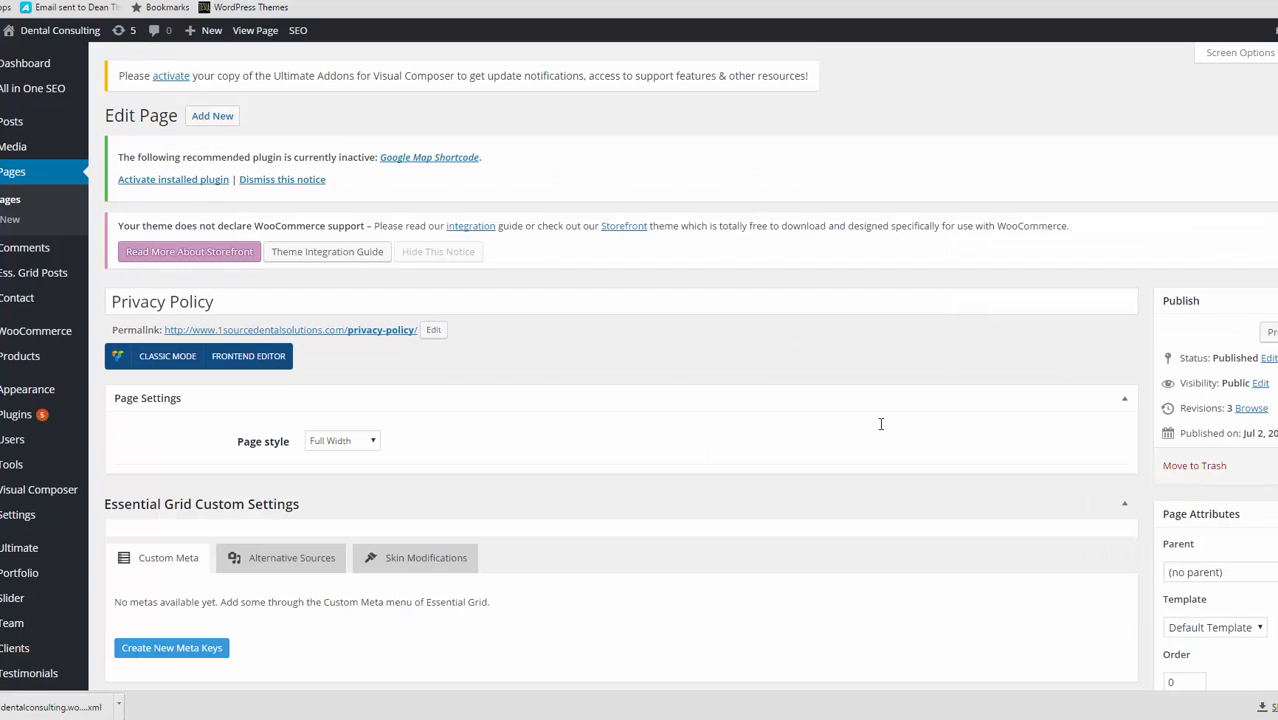
- Open the Privacy Policy page's frontend editor in a new browser tab and view the handshake picture's layout there
scroll(875, 450, "down", 7)
scroll(929, 479, "up", 2)
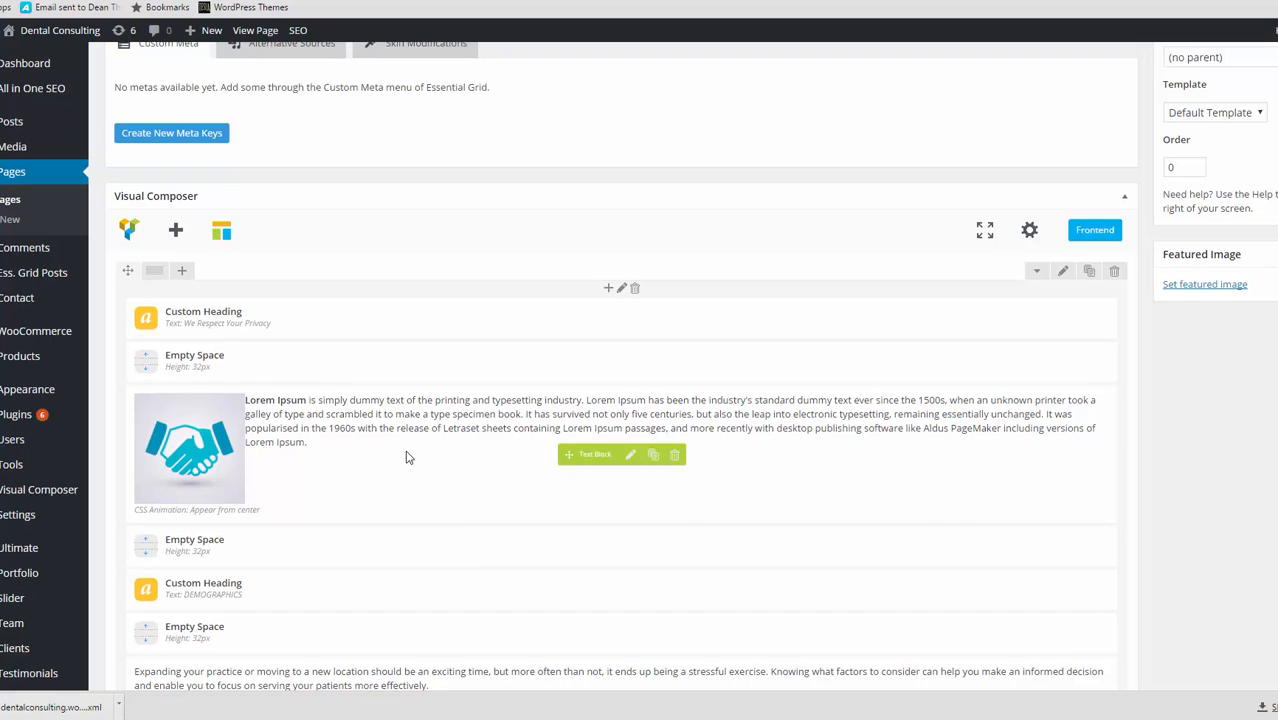
scroll(405, 456, "up", 2)
scroll(405, 456, "up", 1)
scroll(405, 456, "down", 3)
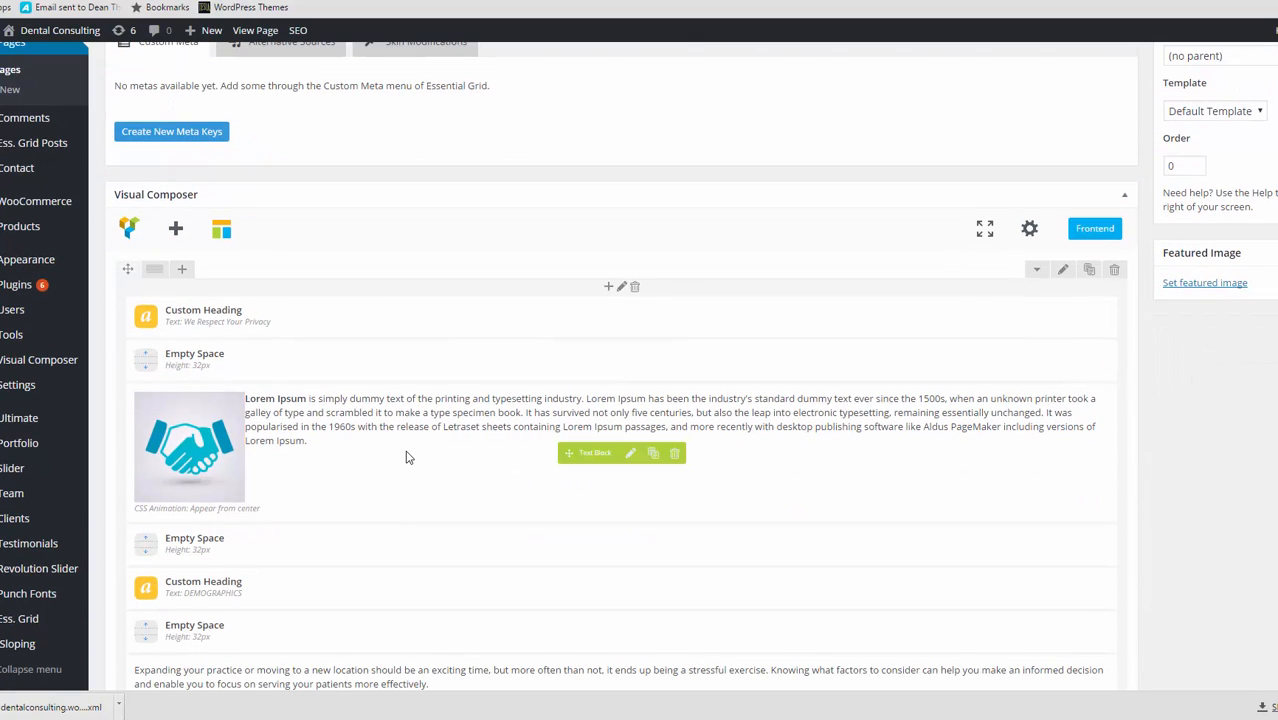
scroll(417, 428, "up", 4)
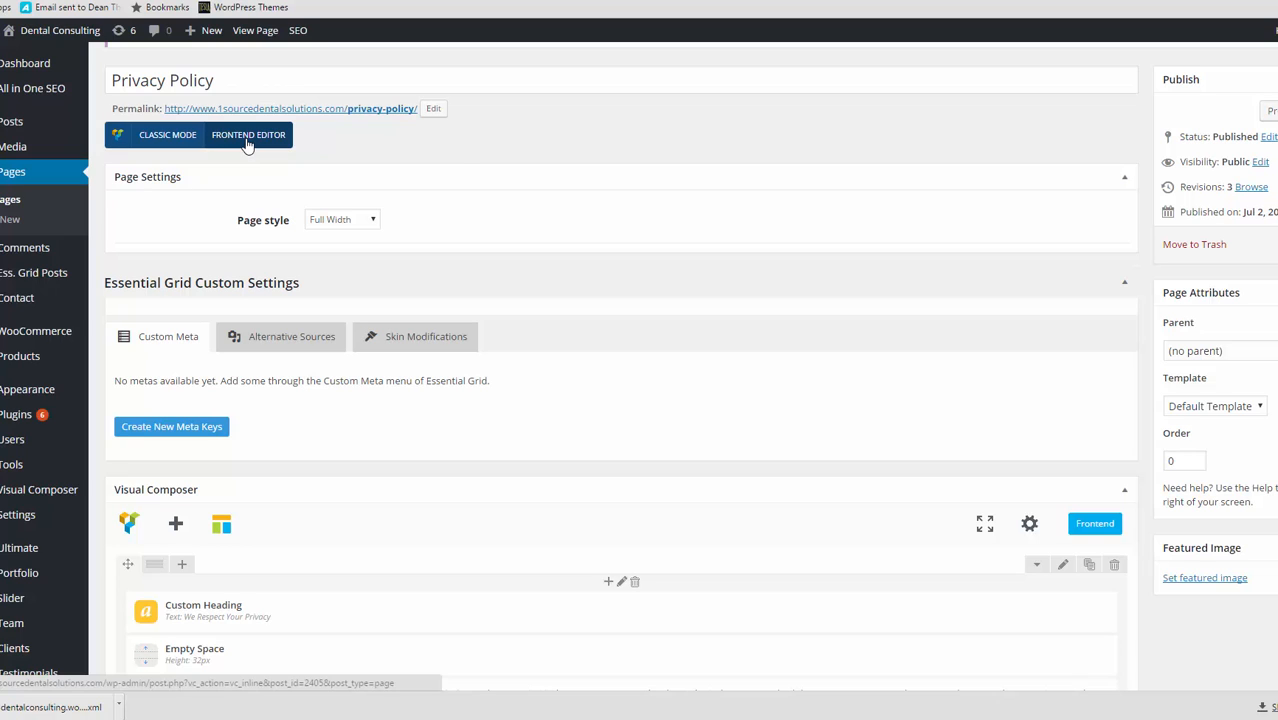
right_click(247, 145)
left_click(290, 149)
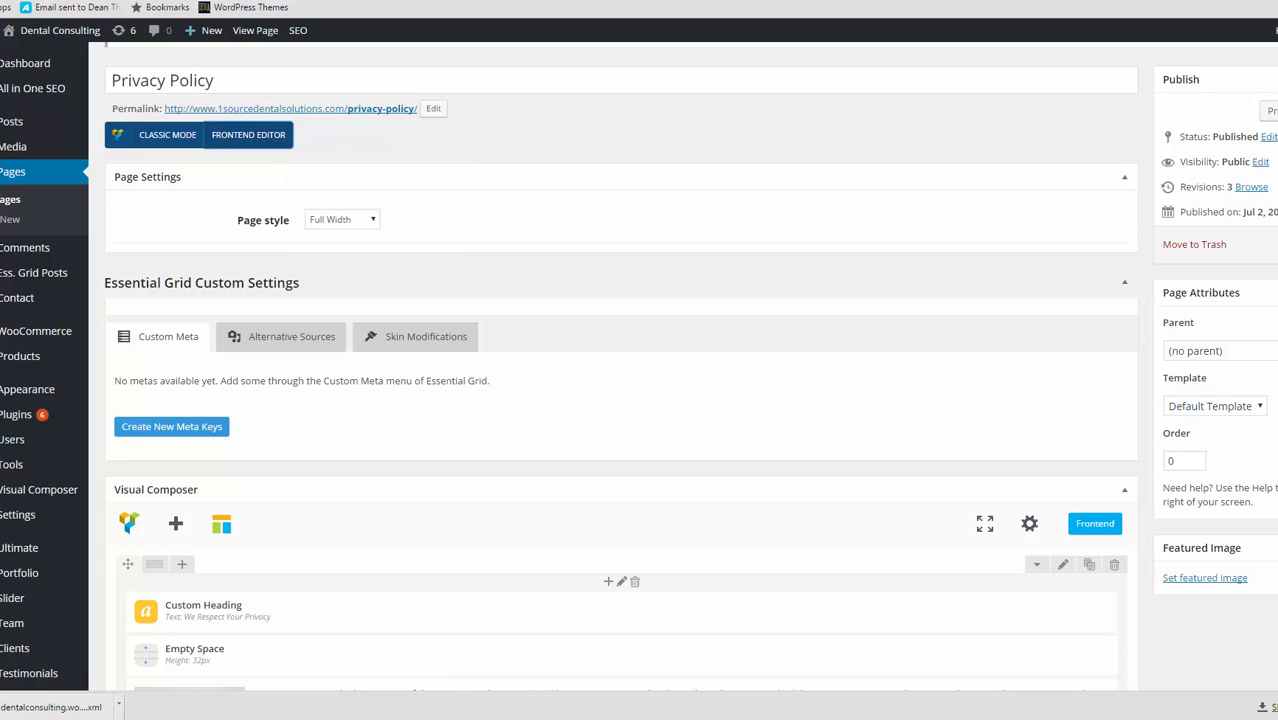
key("ctrl+Tab")
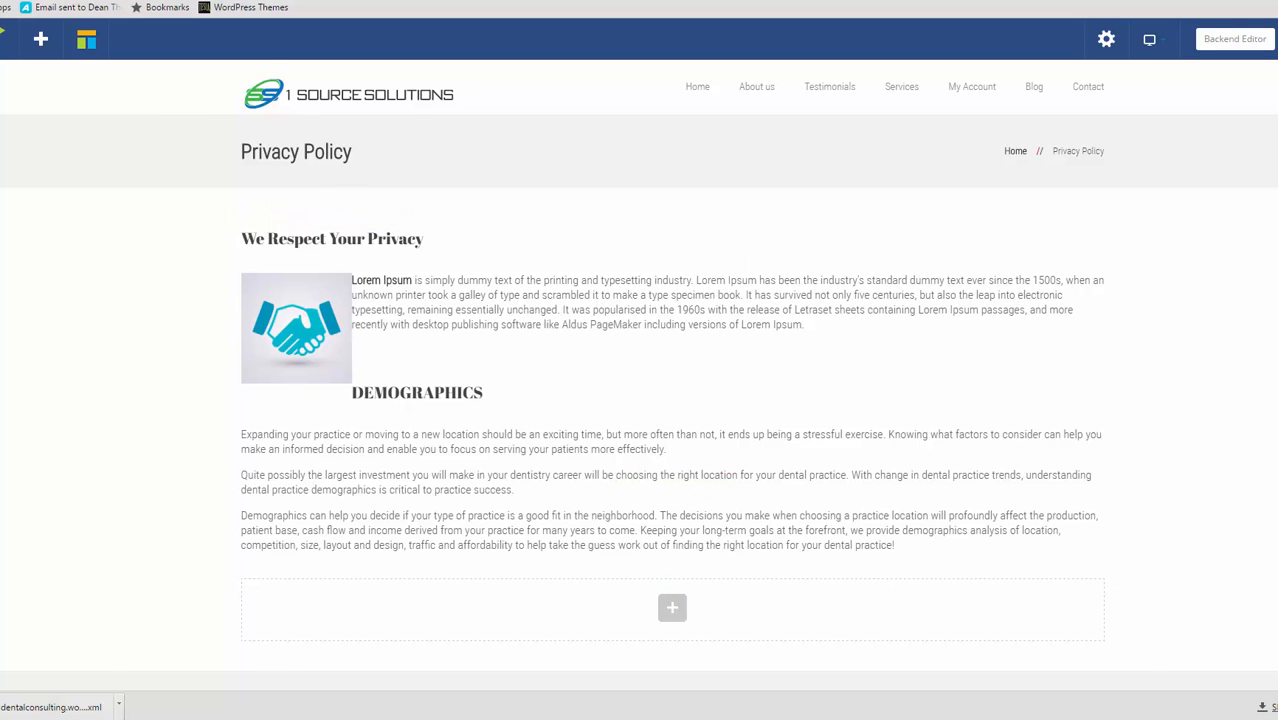
- Return to the backend editor, review its content blocks, and open the live Privacy Policy page in a new browser tab
key("ctrl+Tab")
scroll(590, 338, "down", 3)
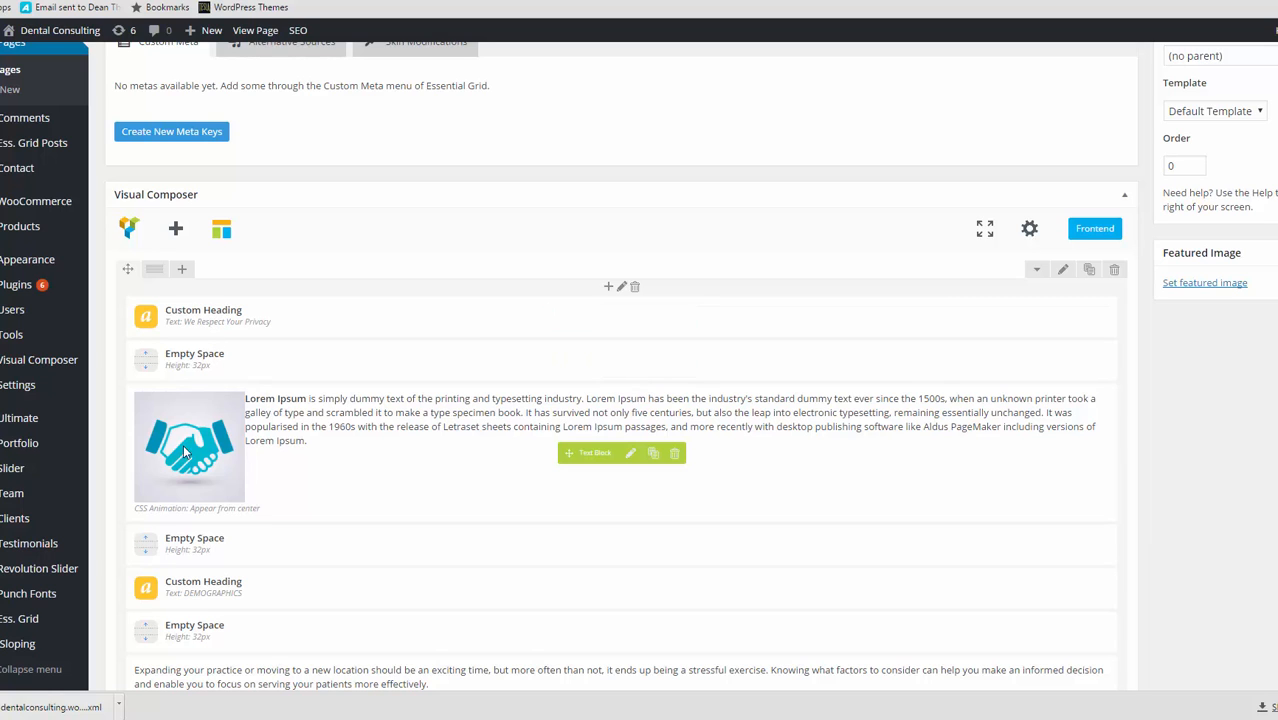
scroll(382, 428, "down", 3)
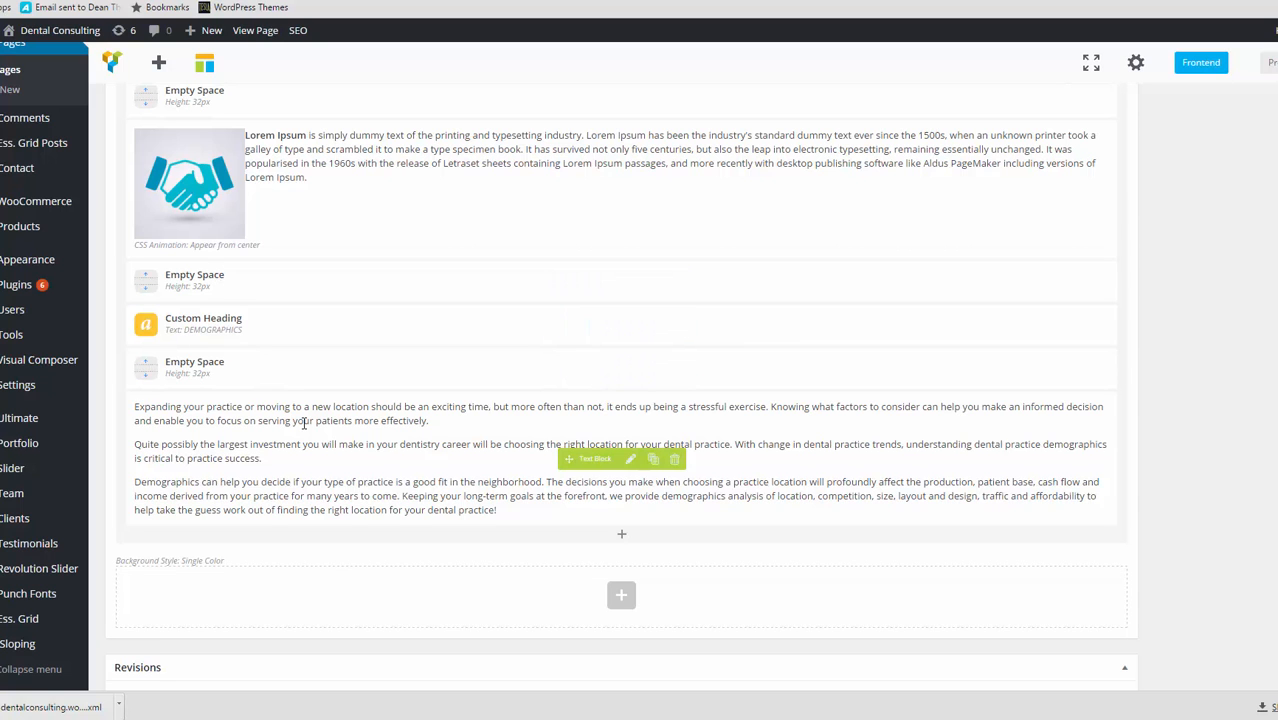
scroll(298, 400, "up", 6)
scroll(307, 249, "up", 3)
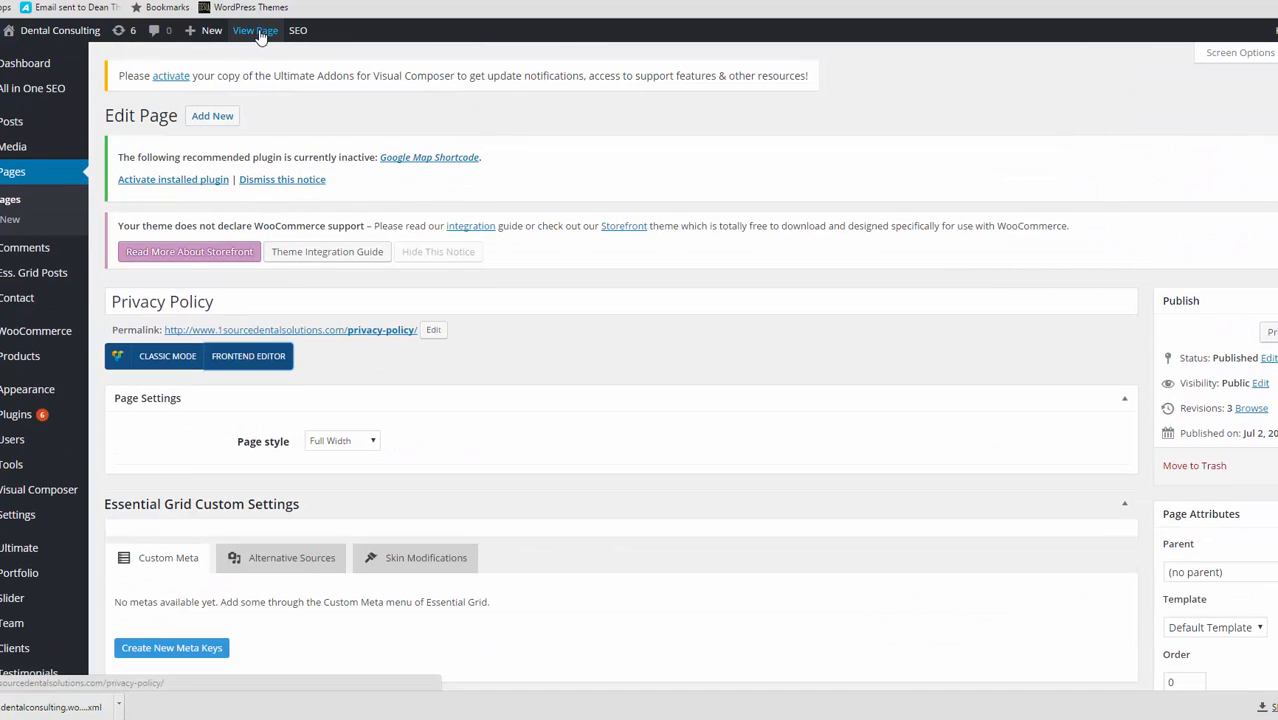
right_click(259, 31)
left_click(290, 41)
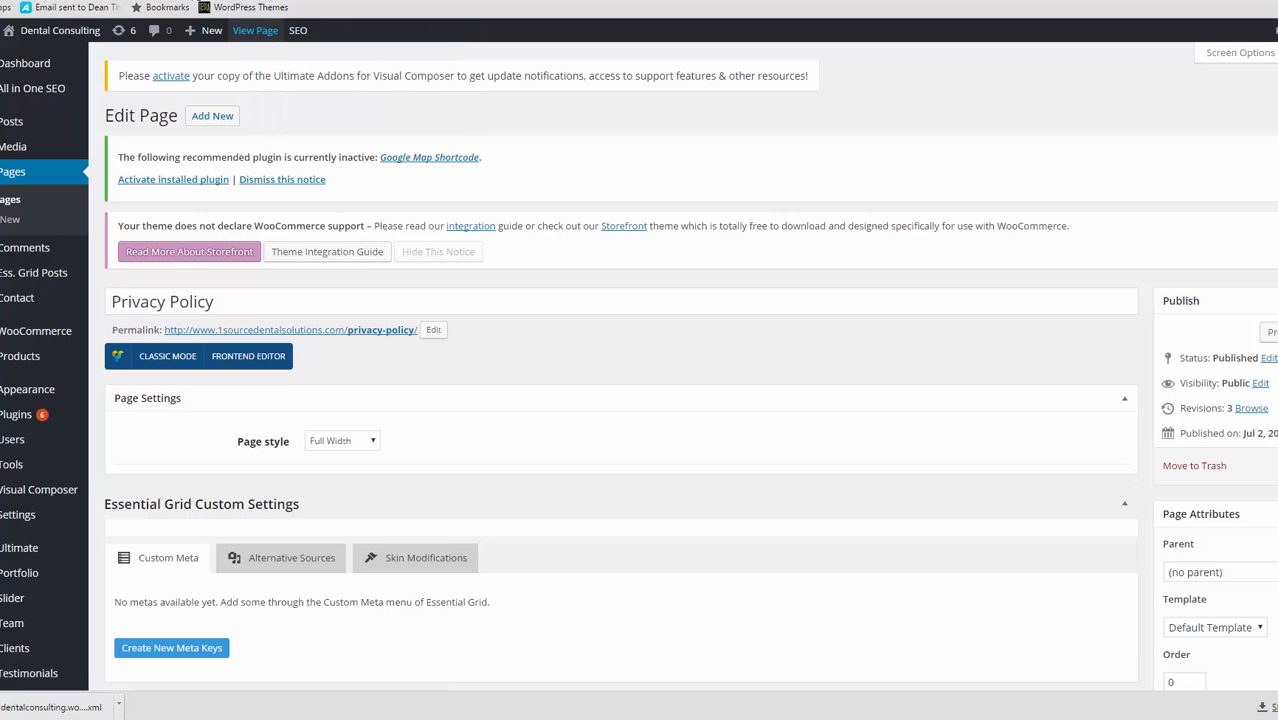
left_click(200, 2)
- In the backend editor, edit the Lorem Ipsum text block again and open the handshake picture's image details
scroll(431, 379, "down", 5)
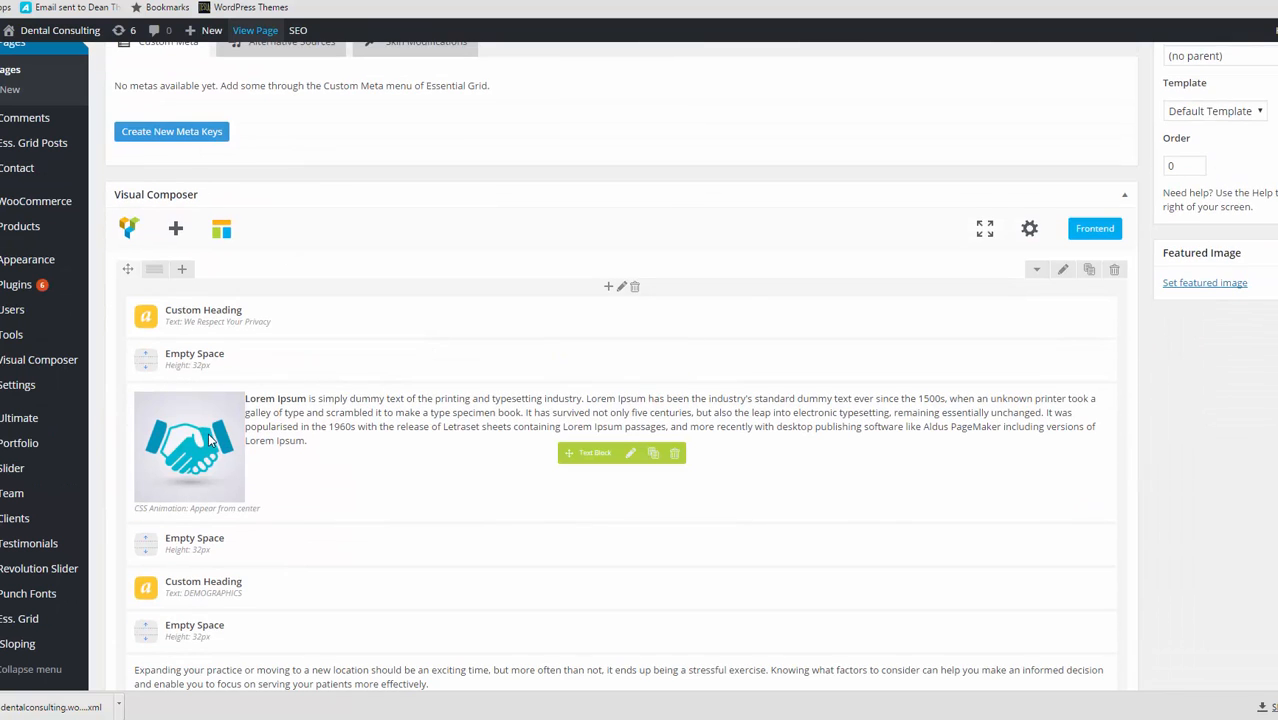
left_click(630, 454)
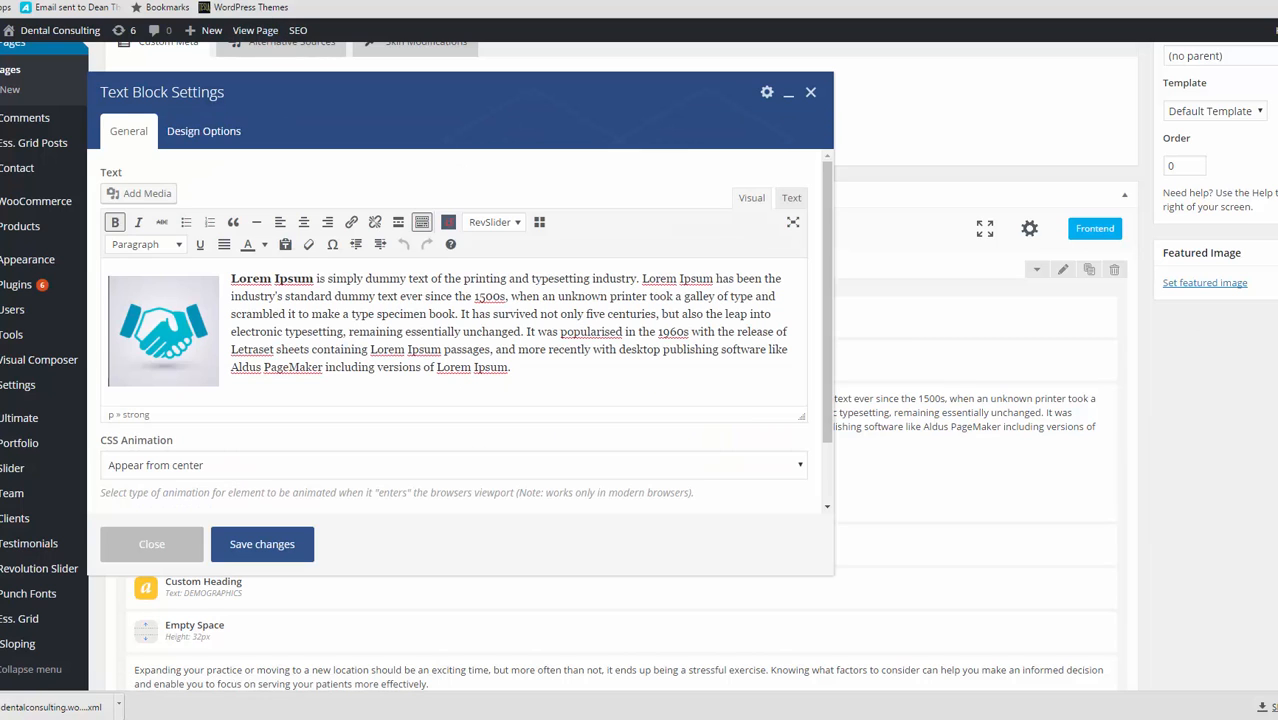
left_click(197, 295)
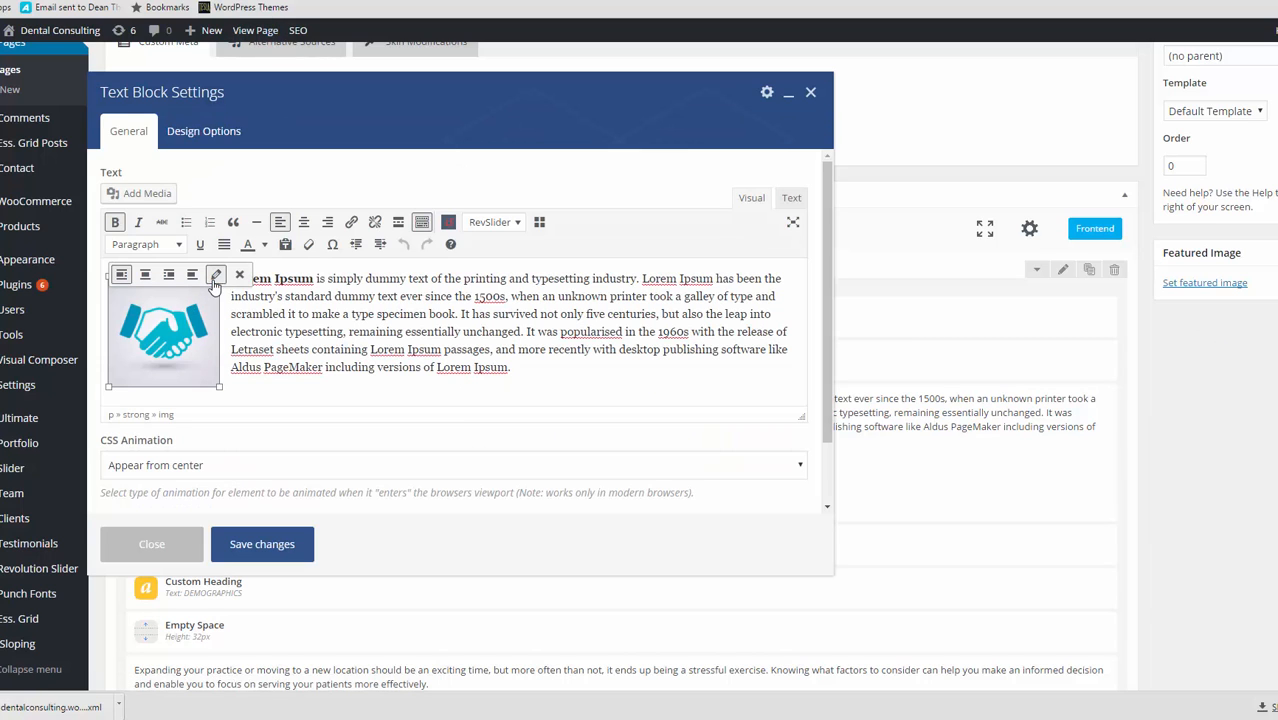
left_click(216, 276)
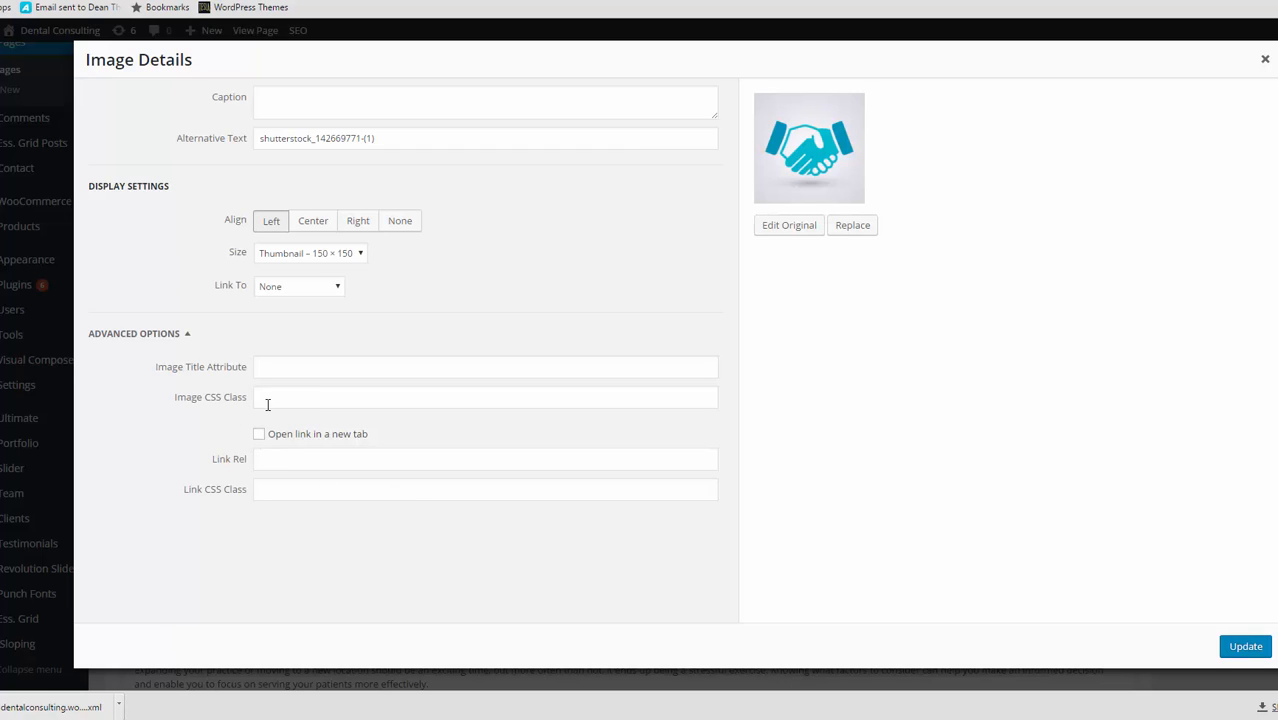
- Paste "body" into the handshake picture's image CSS class, update the image, and save the text block changes
left_click(268, 400)
right_click(268, 400)
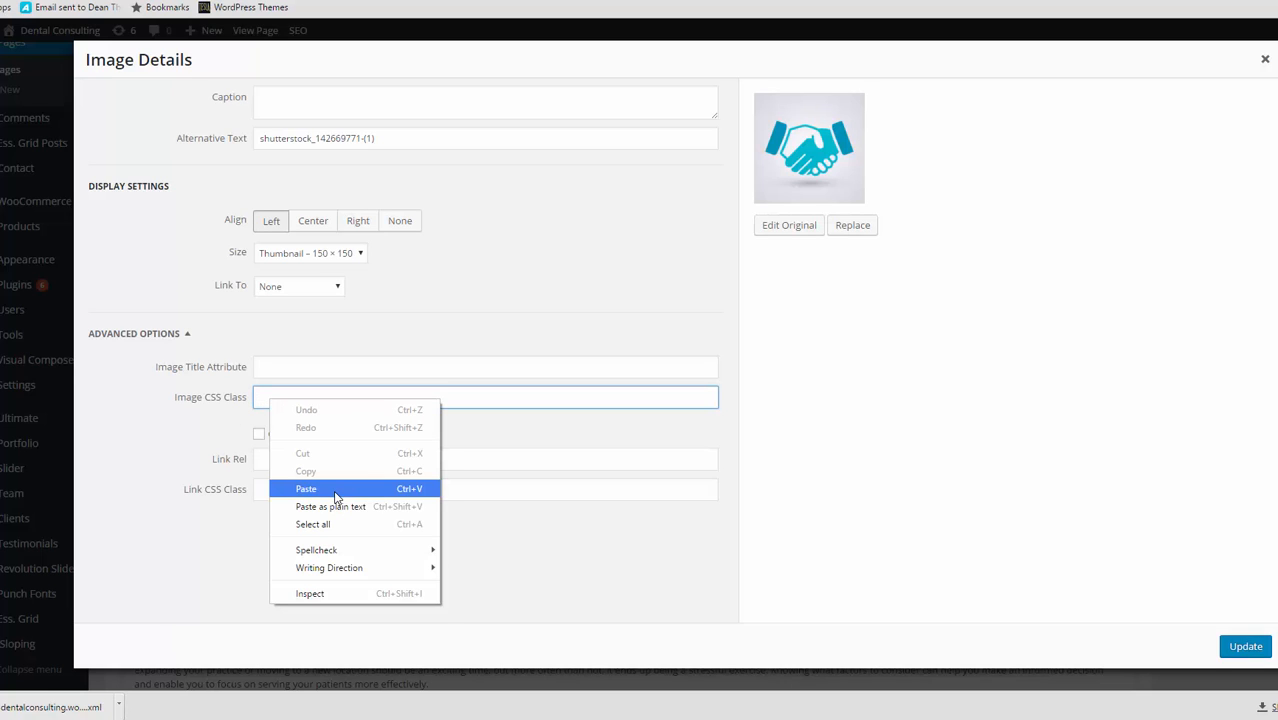
left_click(343, 490)
left_click(1252, 650)
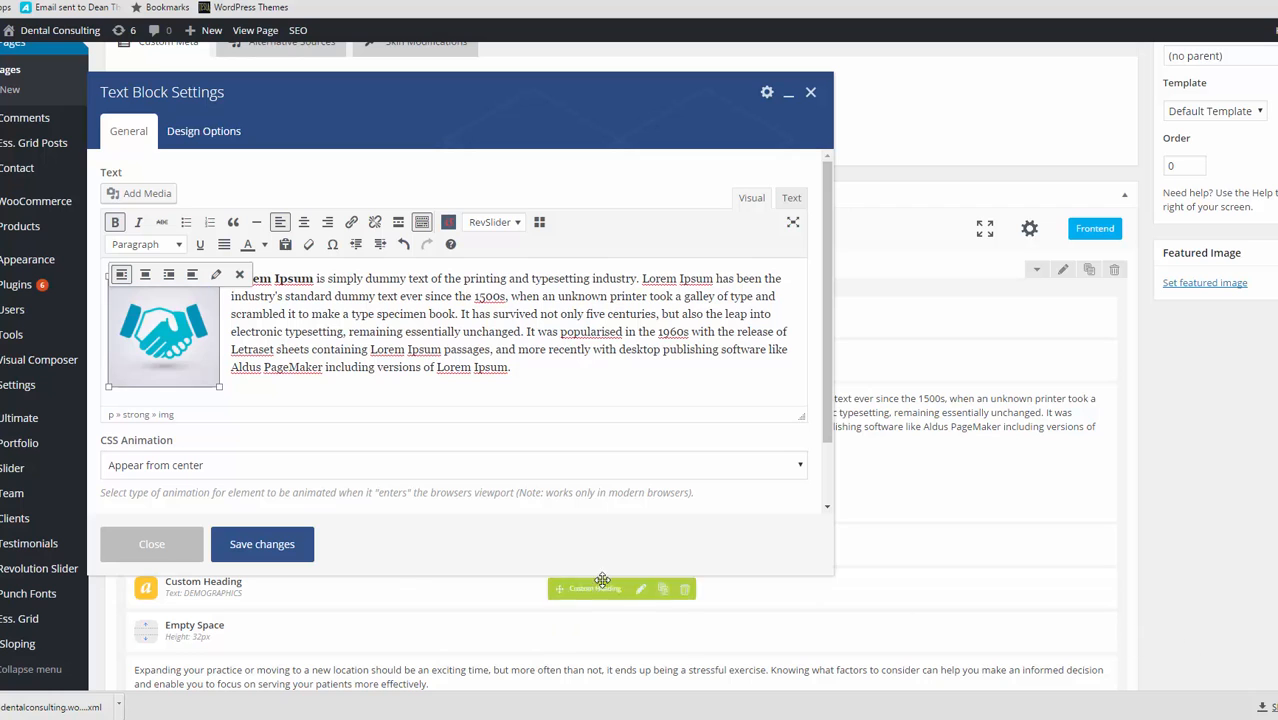
left_click(262, 545)
scroll(172, 626, "up", 3)
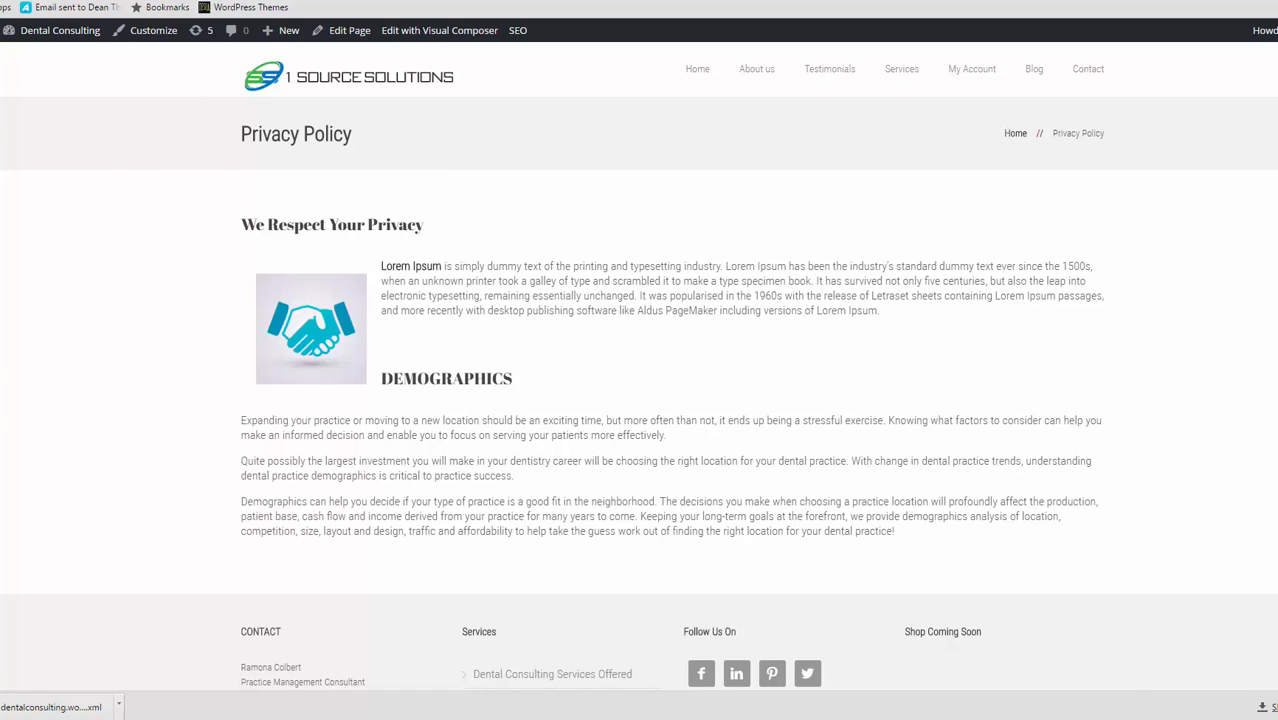
- Open the demographics text block for editing in the backend editor and select 1234.jpg from the media library
left_click(140, 2)
scroll(438, 375, "down", 10)
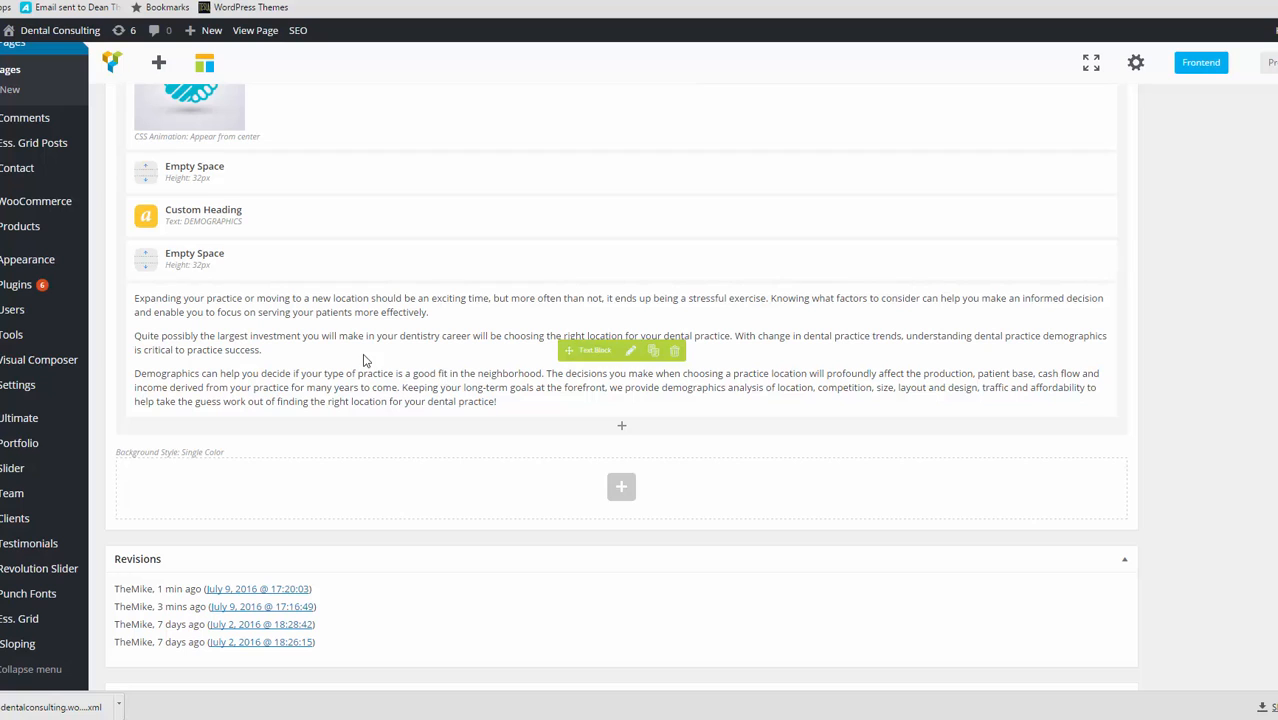
left_click(632, 351)
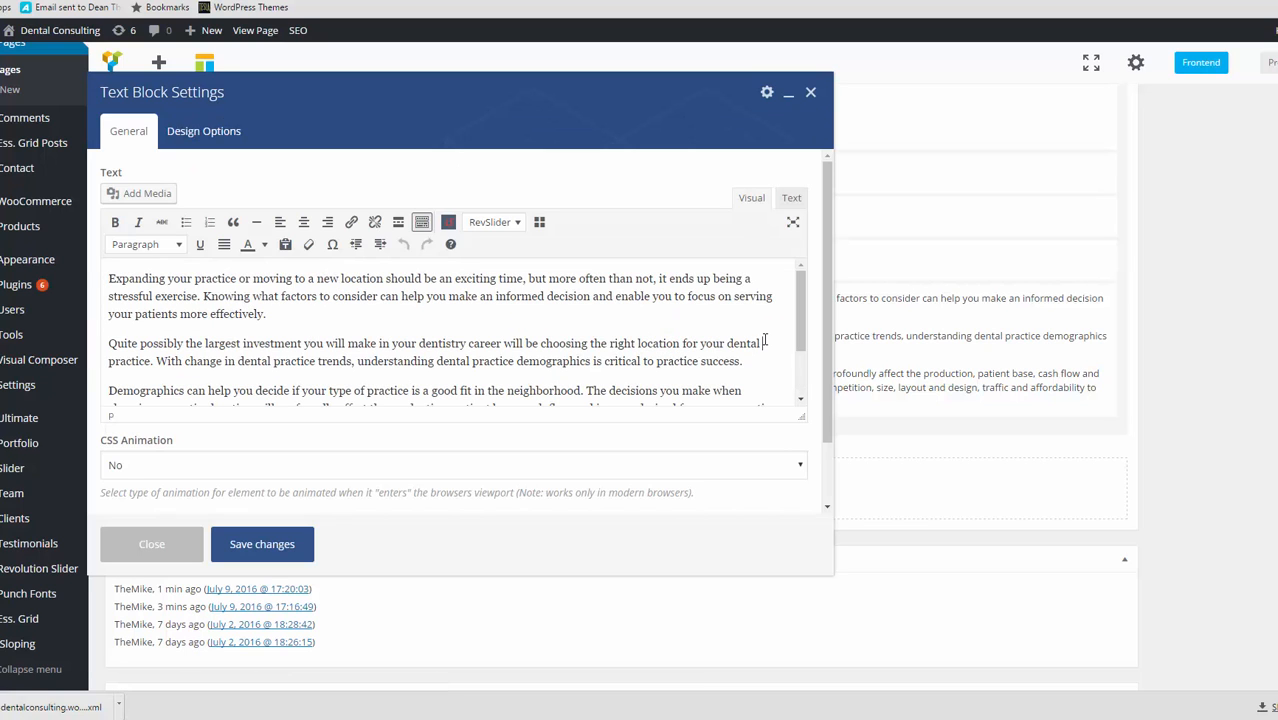
left_click(145, 200)
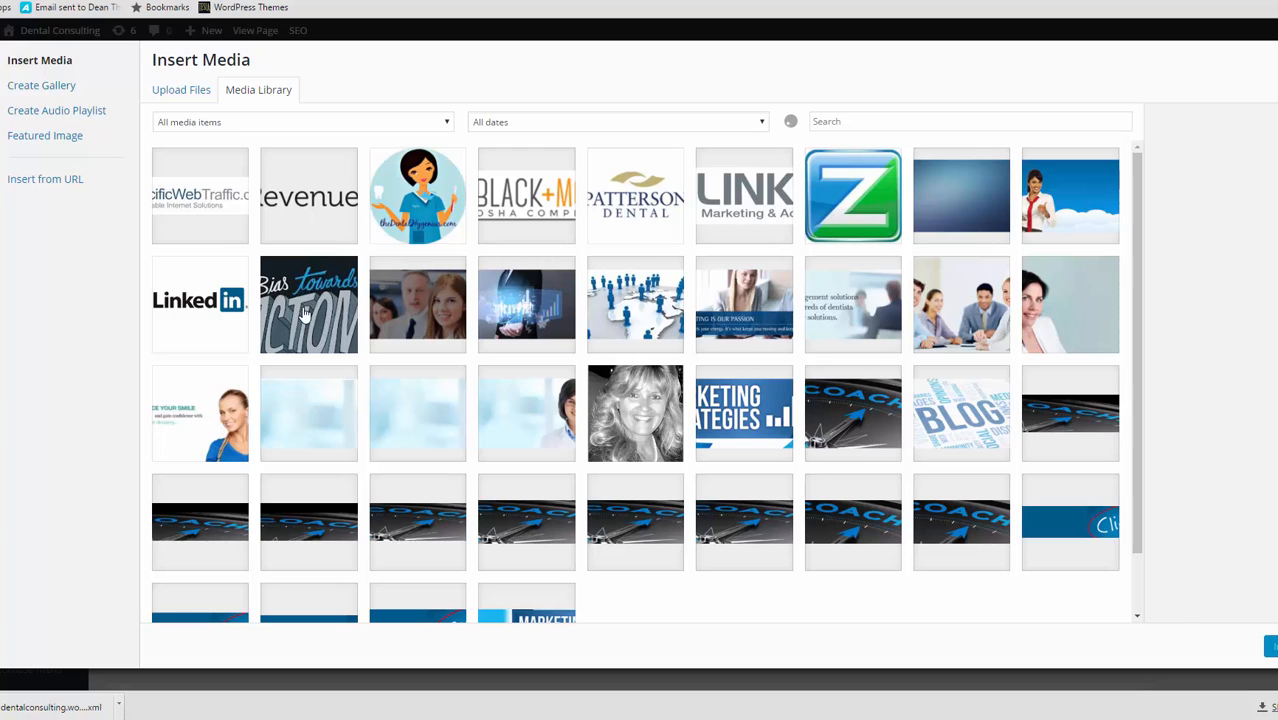
left_click(326, 312)
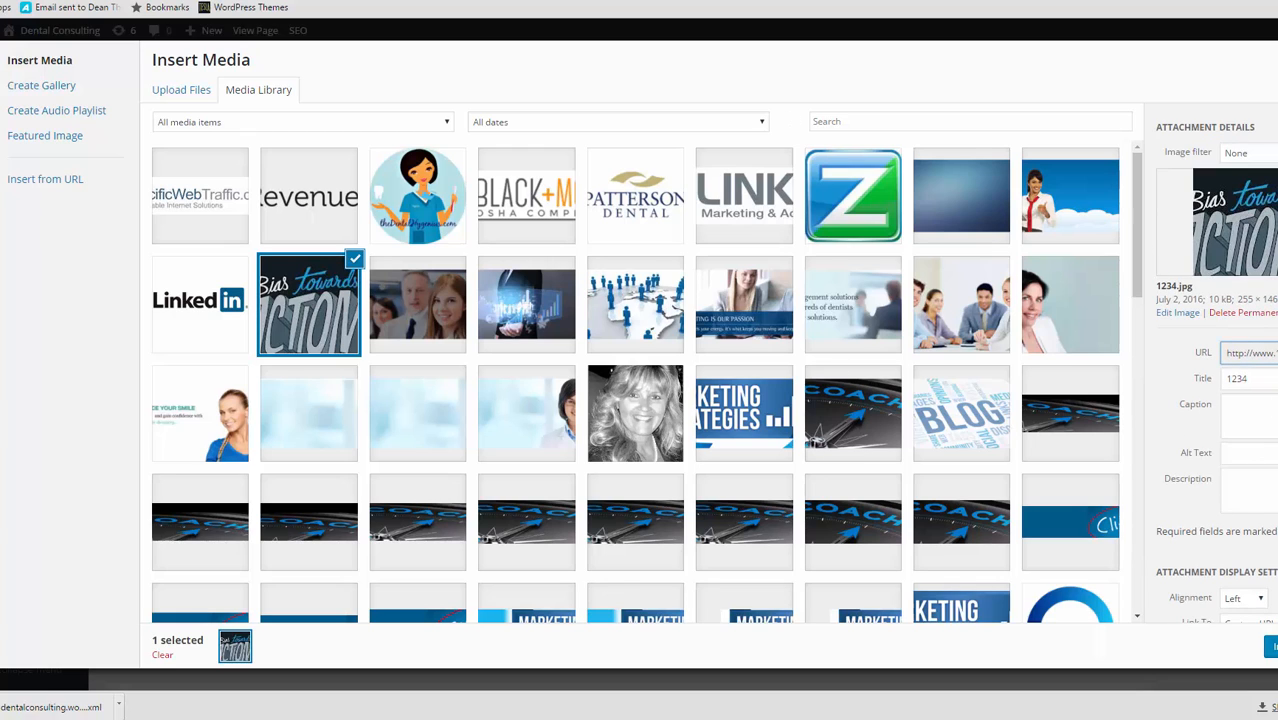
- Set the image's alignment to Left and its link to None, choose its display size, and try to insert it into the text block
scroll(1216, 400, "down", 1)
scroll(1240, 450, "down", 1)
left_click(1245, 524)
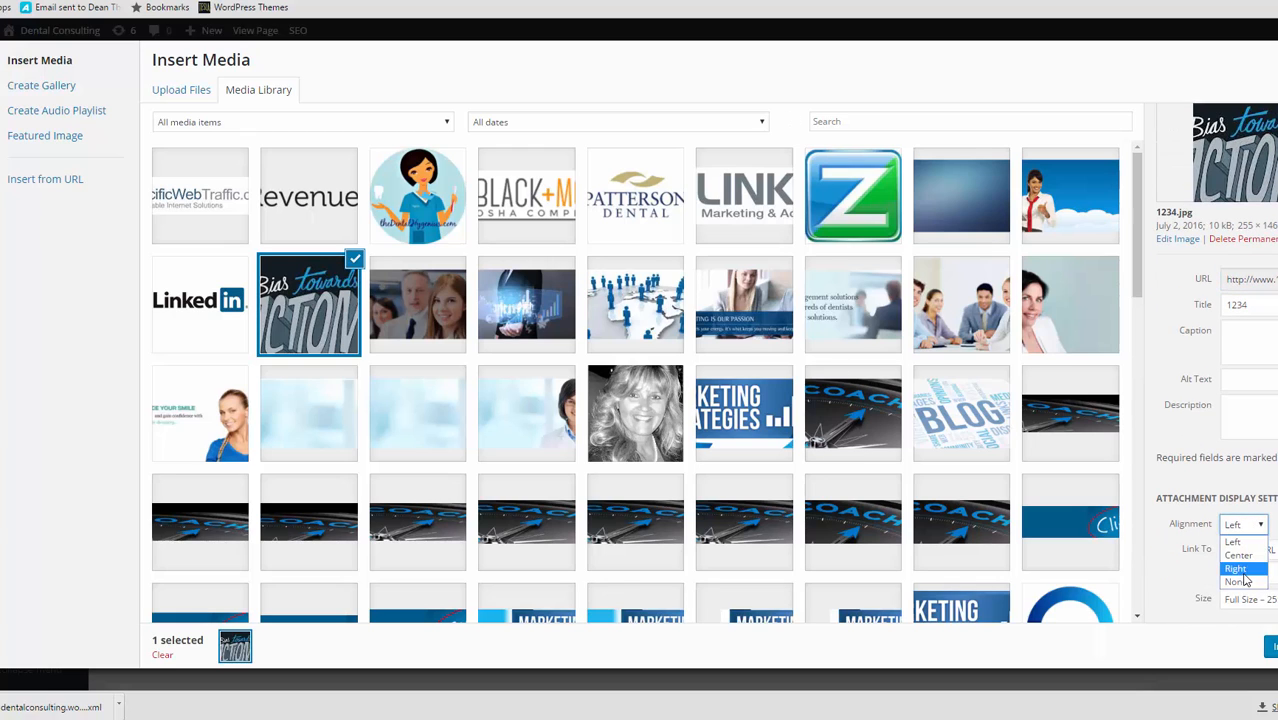
left_click(1235, 542)
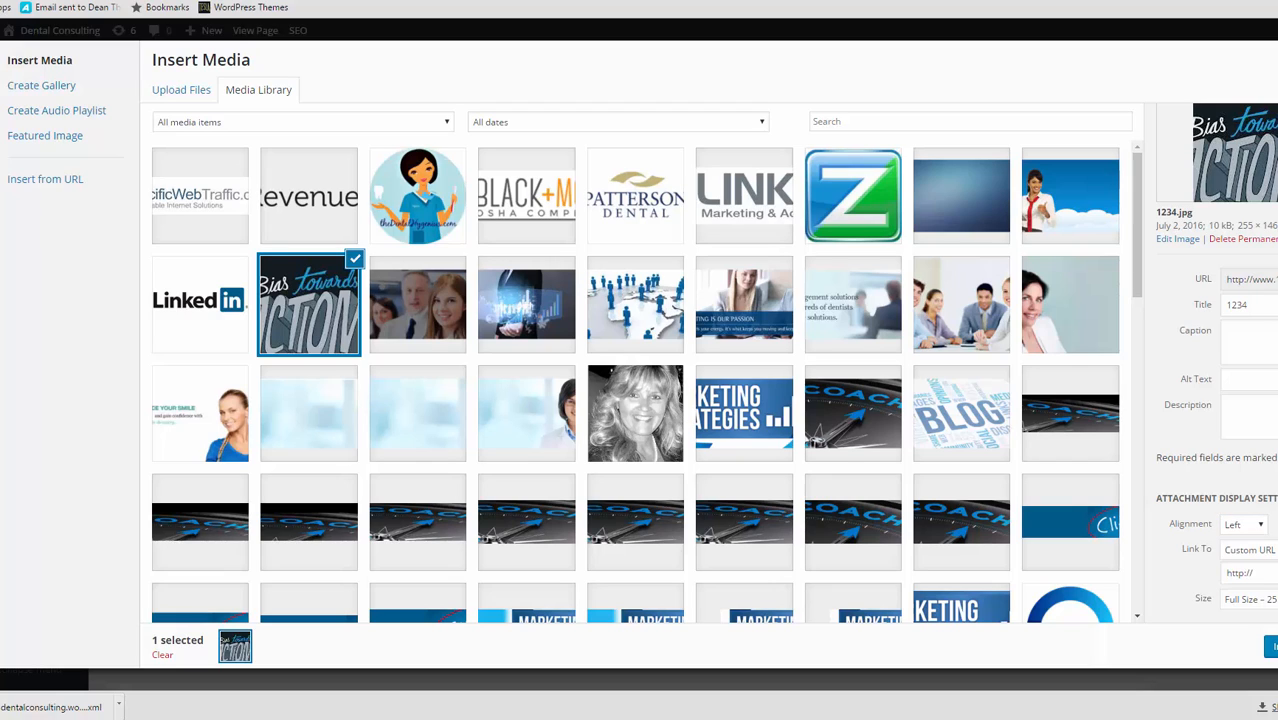
left_click(1248, 549)
left_click(1240, 566)
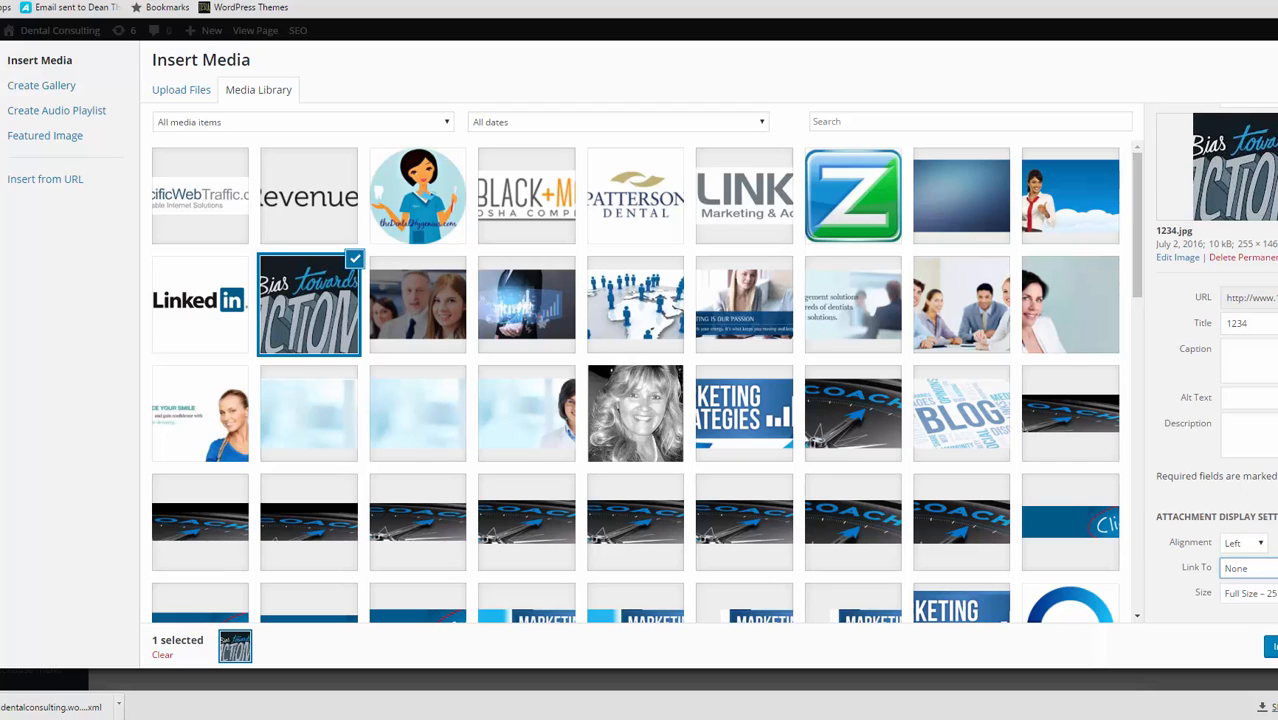
left_click(1250, 593)
left_click(1248, 623)
left_click(1270, 646)
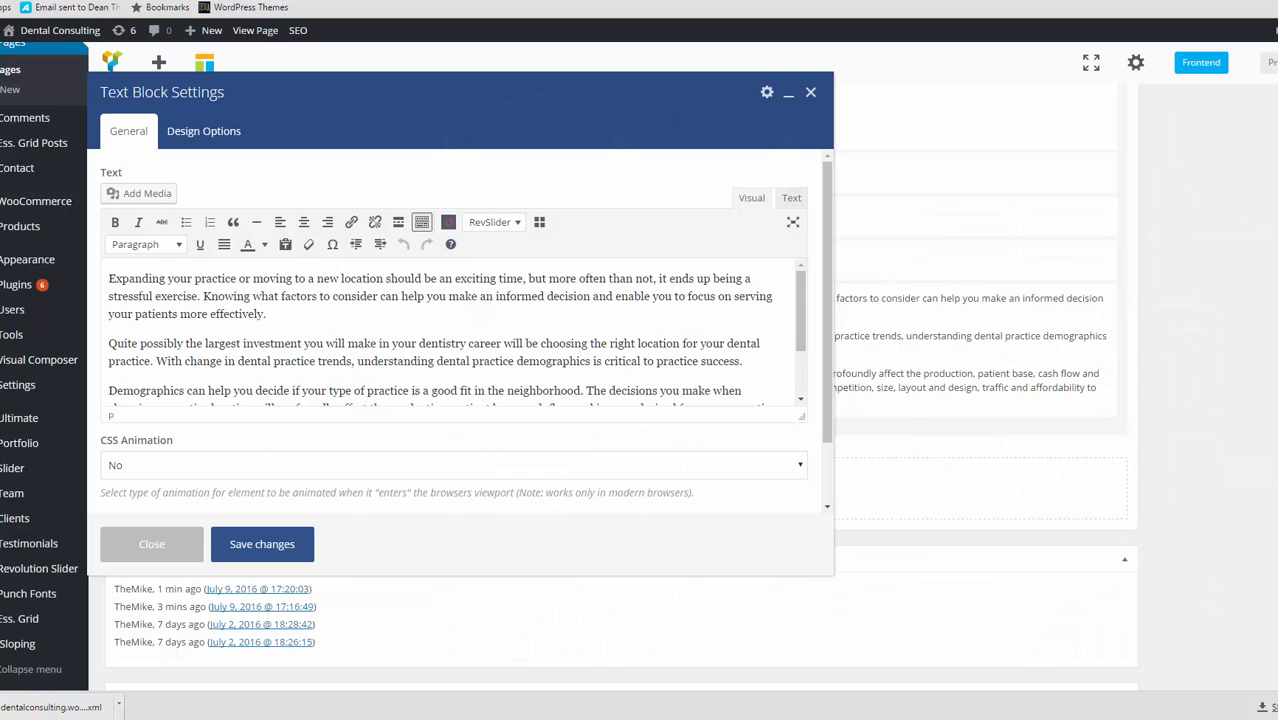
- Check the text block's CSS animation setting and source text, and close its settings without saving
left_click(160, 467)
left_click(160, 467)
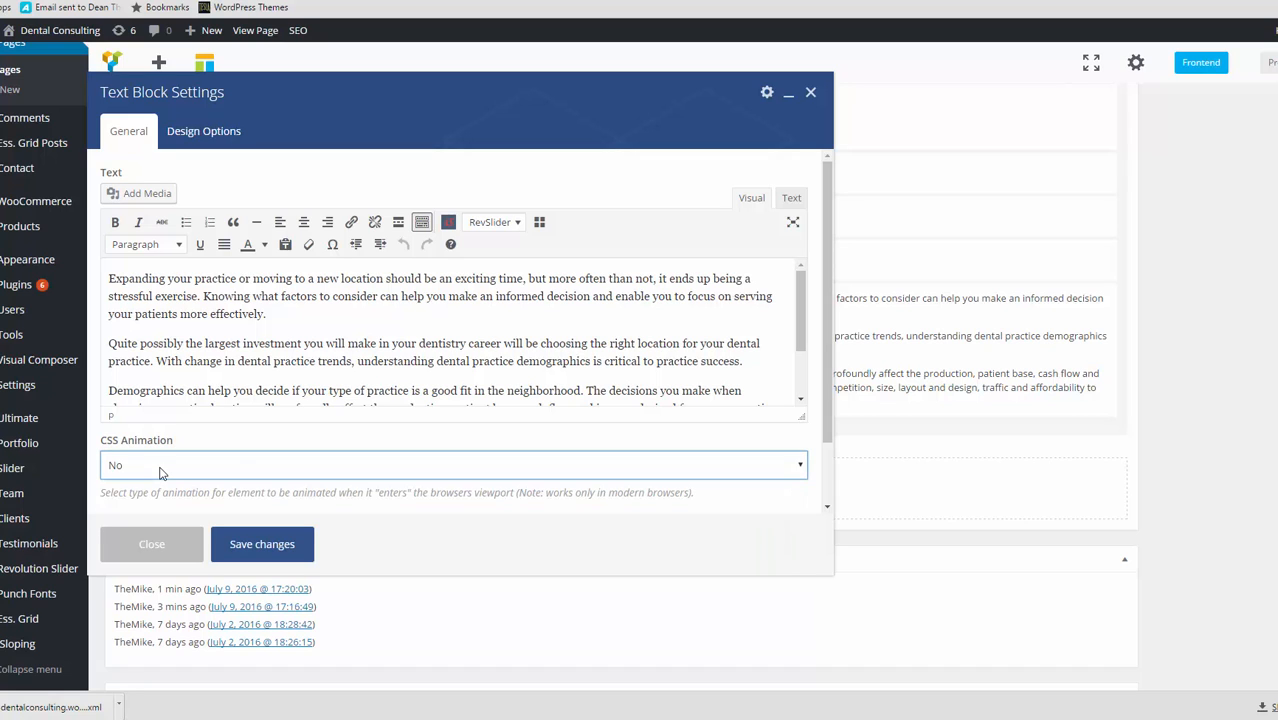
left_click(792, 198)
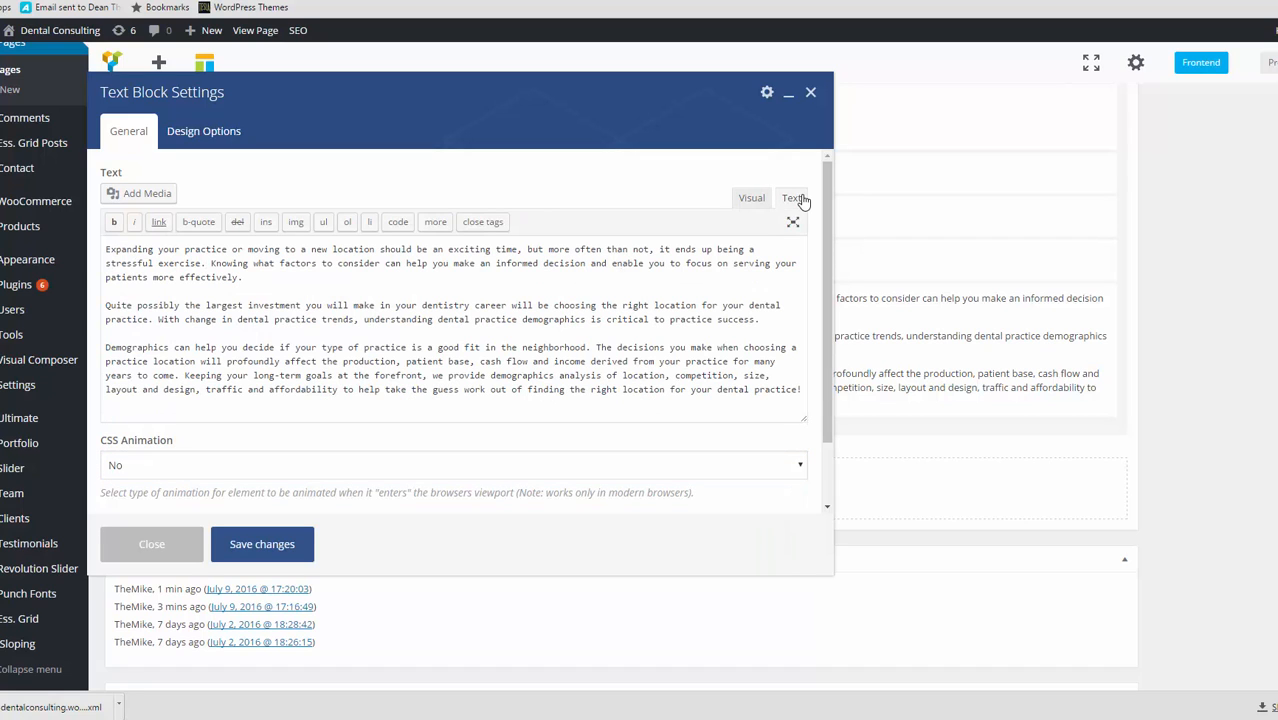
left_click(751, 198)
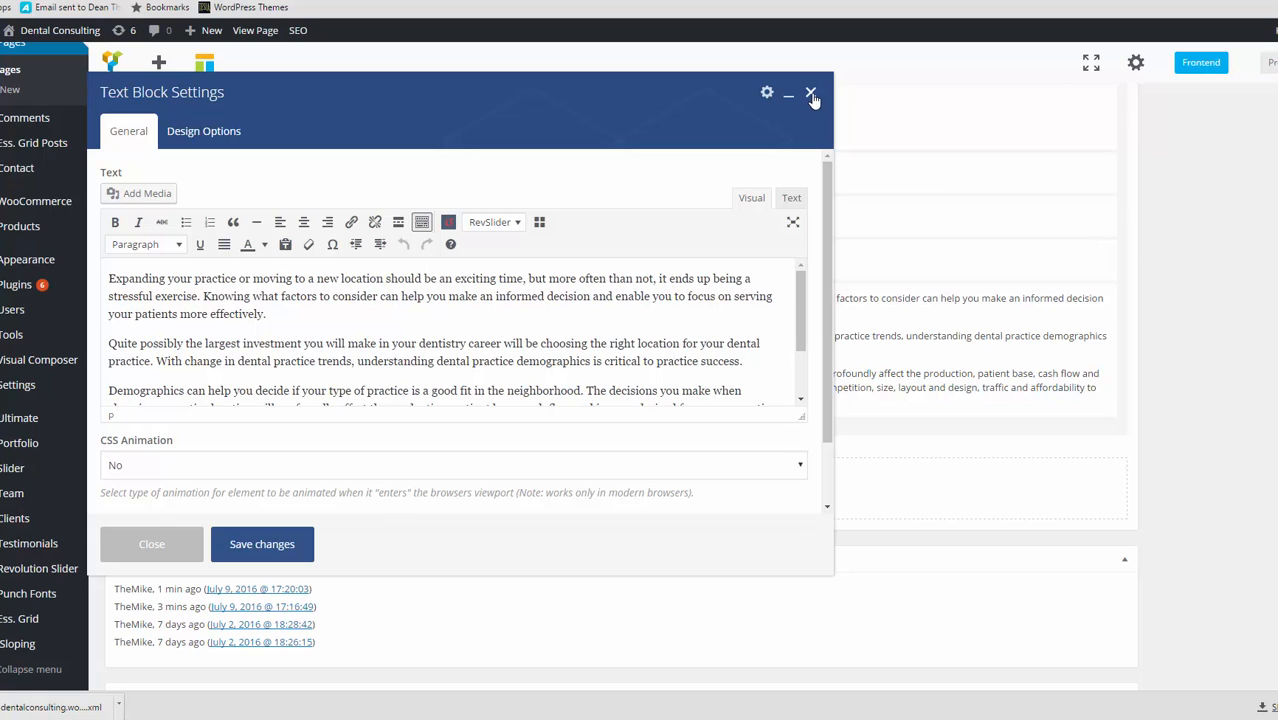
left_click(811, 93)
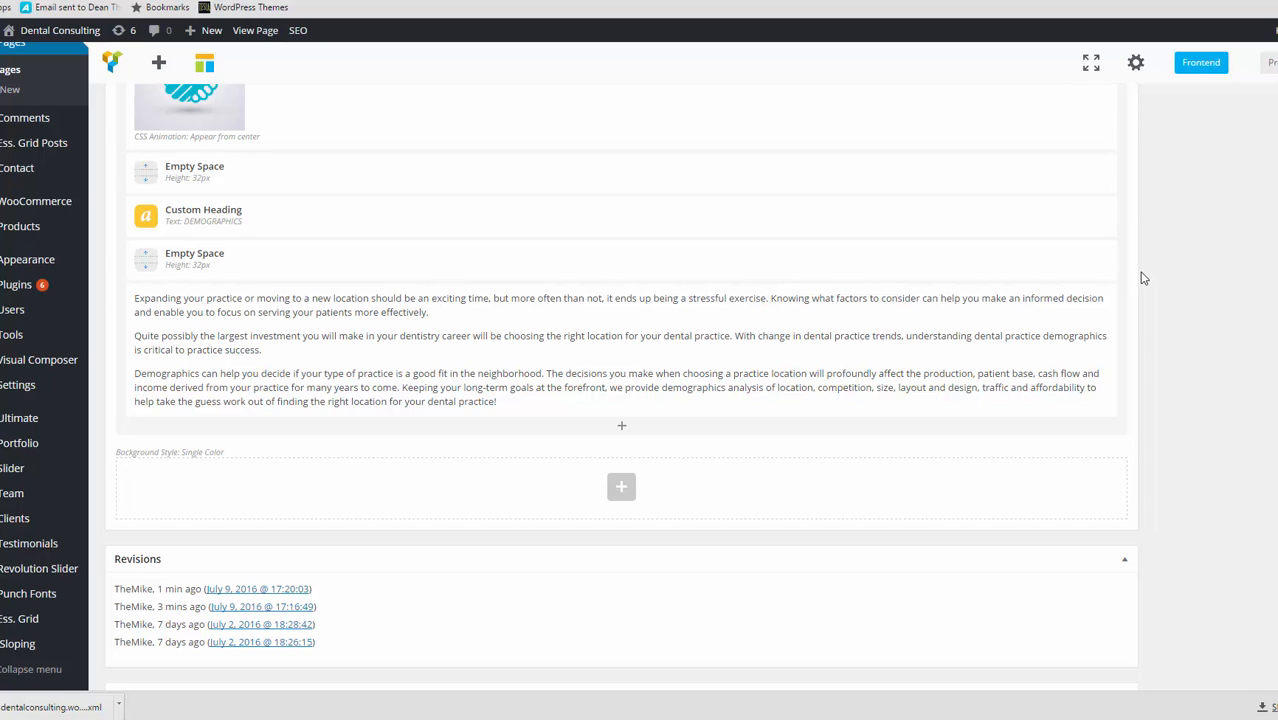
- Switch the page to classic mode, compare its visual and source views, and examine the content and settings below
scroll(576, 253, "up", 15)
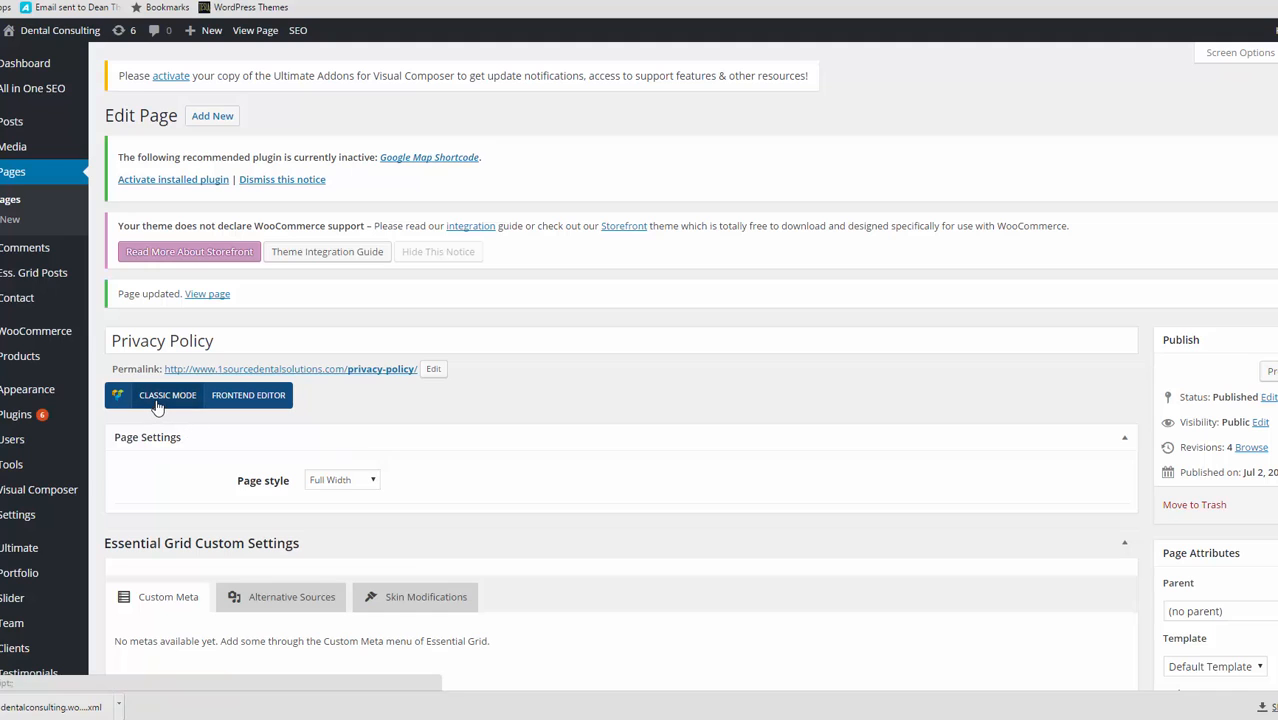
left_click(157, 400)
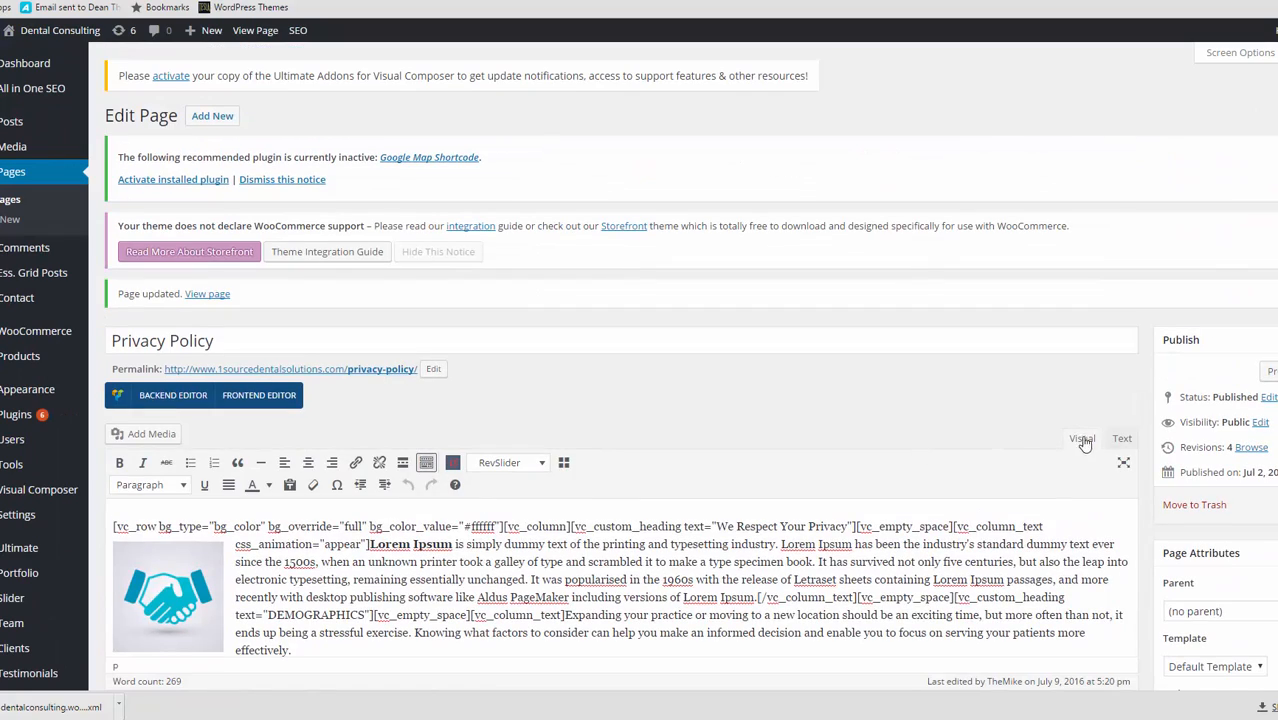
left_click(1121, 439)
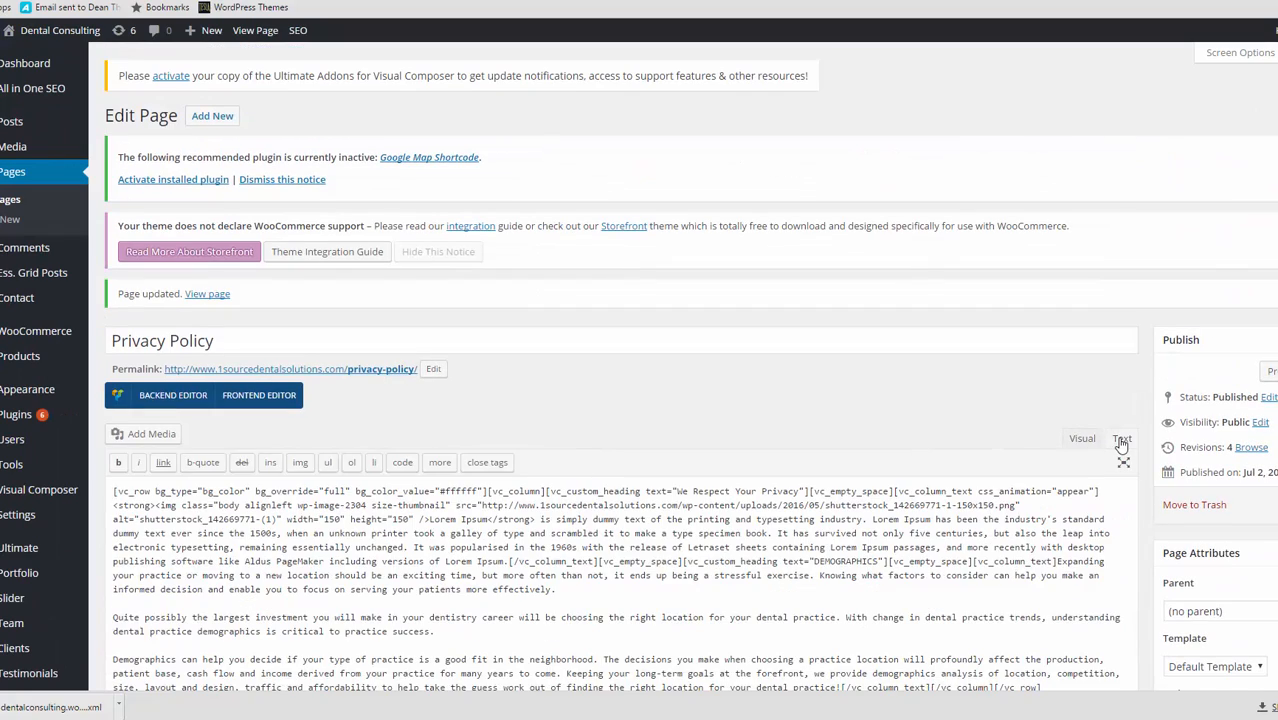
left_click(1082, 440)
scroll(335, 372, "down", 2)
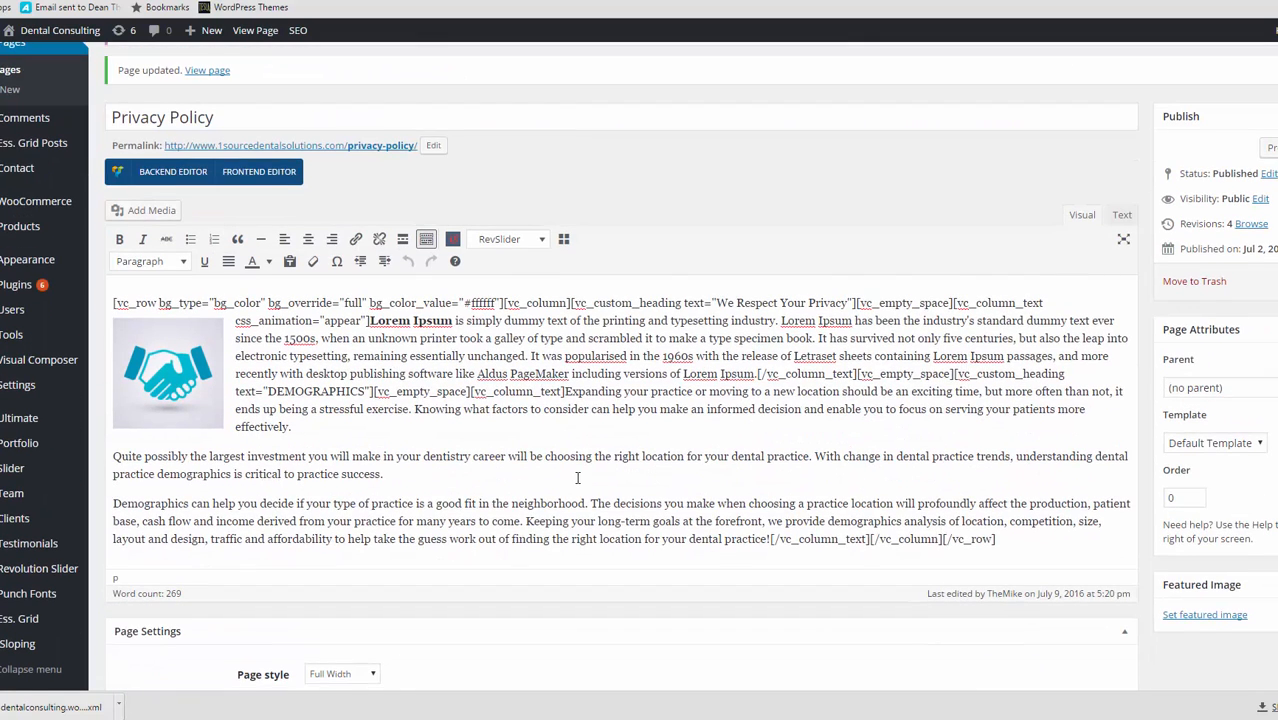
scroll(559, 476, "down", 2)
scroll(645, 528, "down", 5)
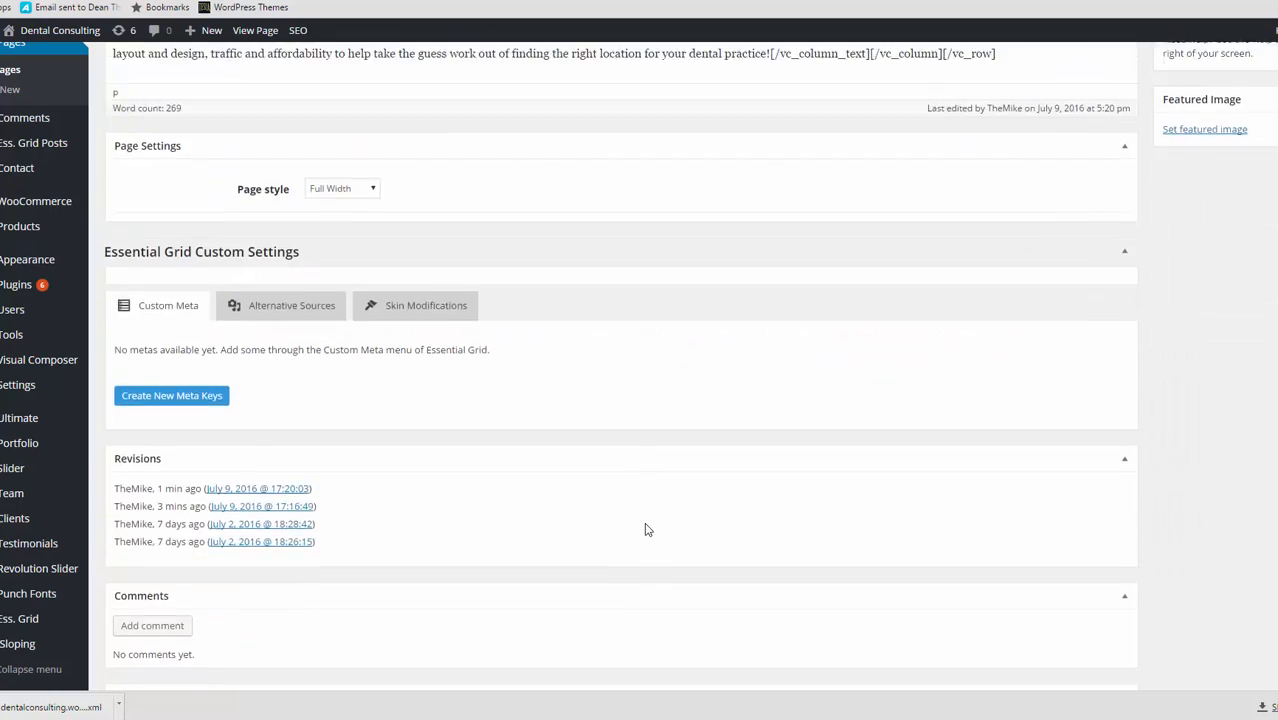
scroll(685, 562, "down", 3)
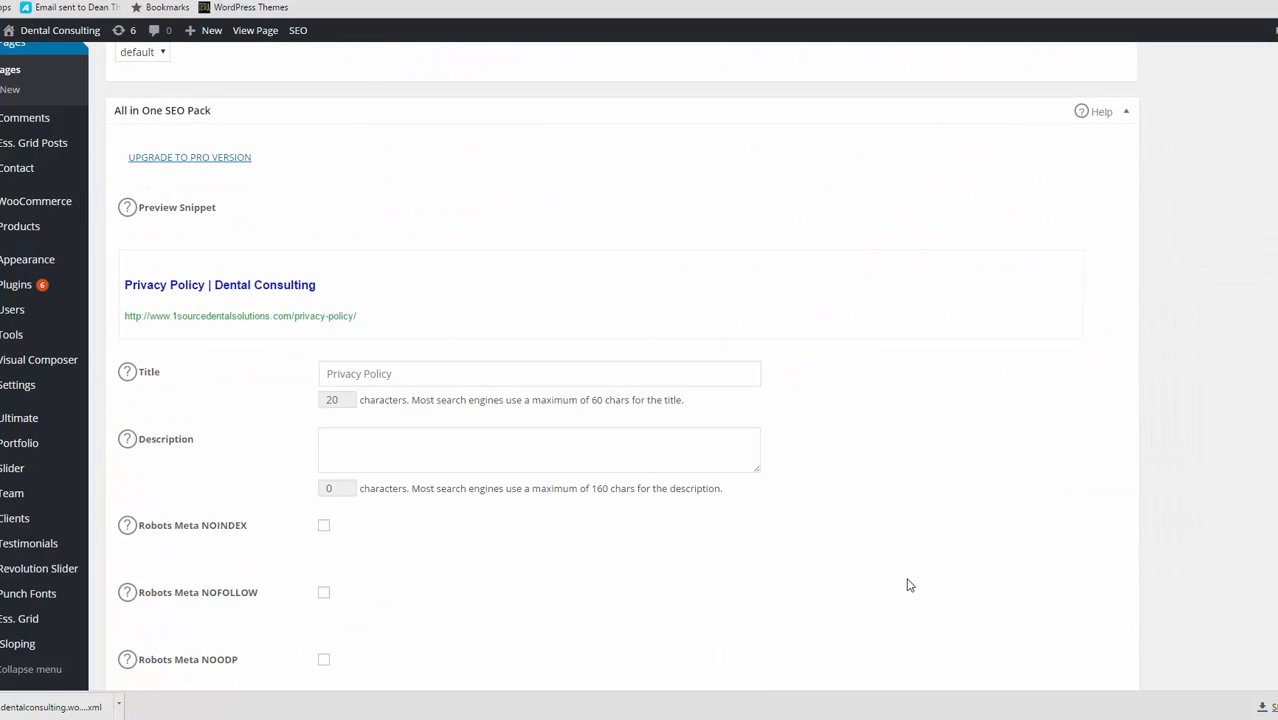
scroll(908, 585, "up", 5)
scroll(908, 585, "up", 10)
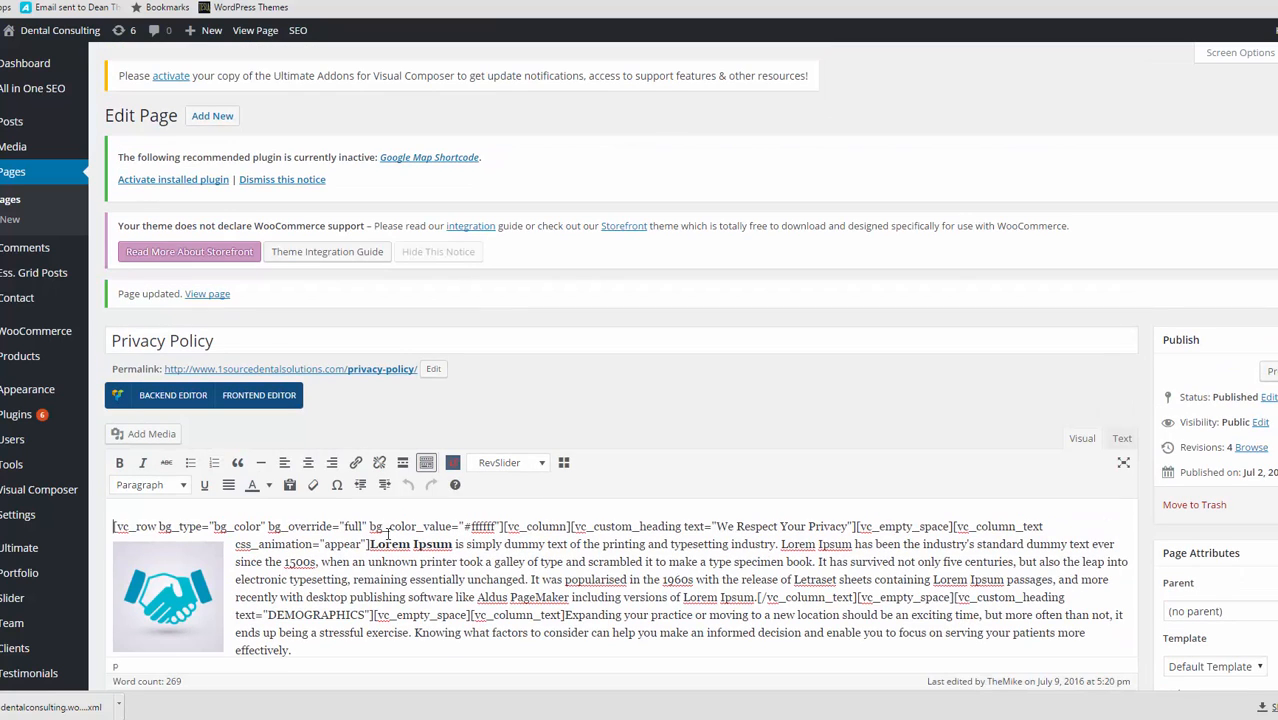
- Switch back to the backend editor and review the Privacy Policy page's content blocks
left_click(162, 403)
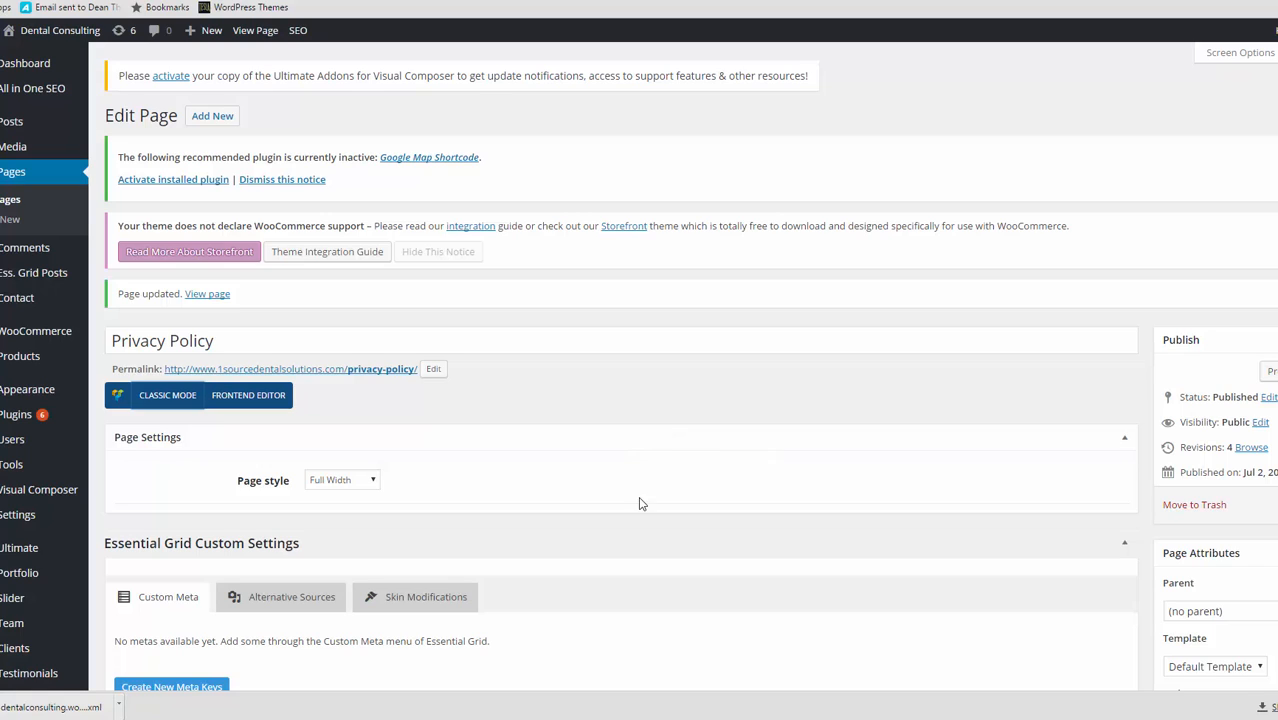
scroll(773, 530, "down", 5)
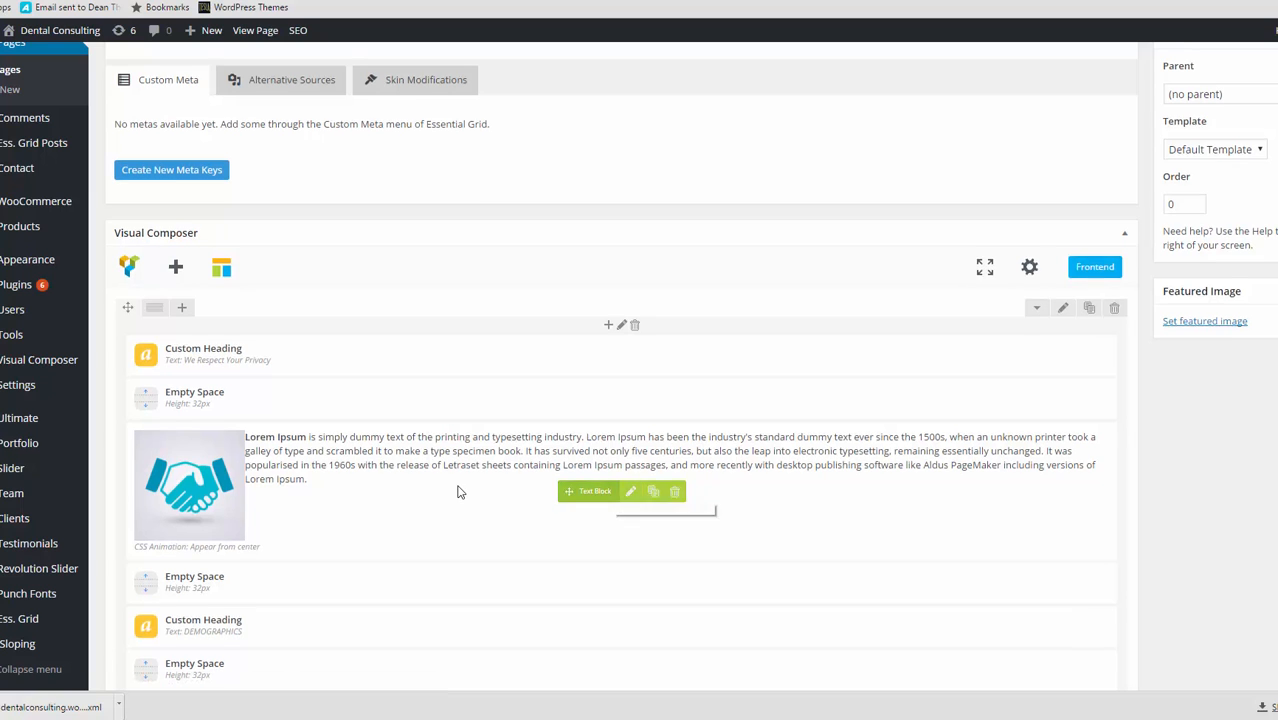
scroll(500, 486, "down", 4)
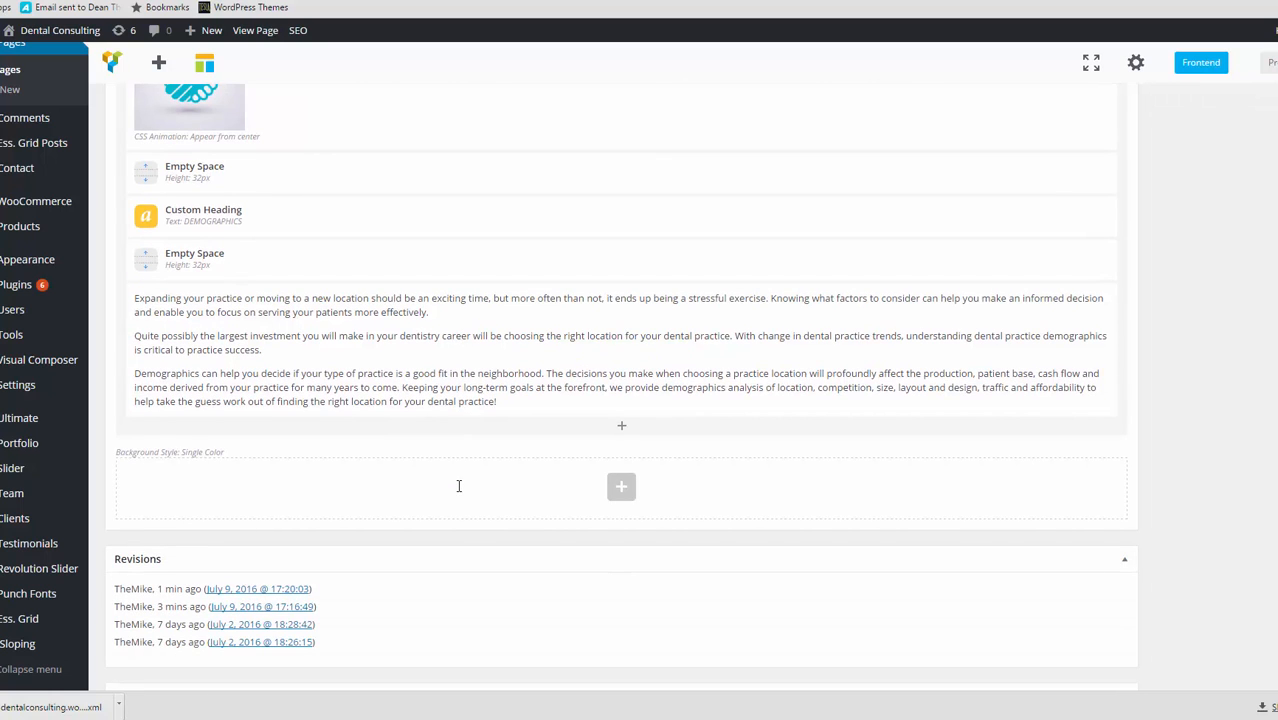
scroll(459, 491, "up", 3)
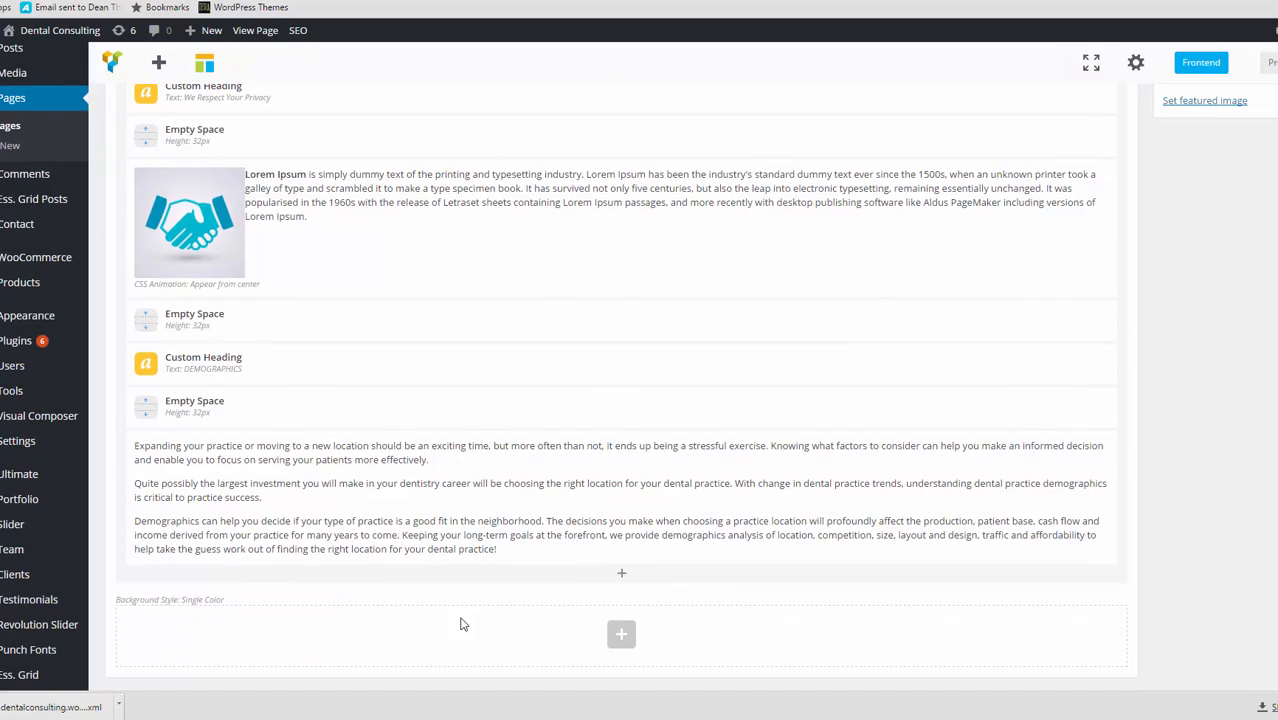
scroll(462, 622, "down", 1)
scroll(500, 466, "up", 1)
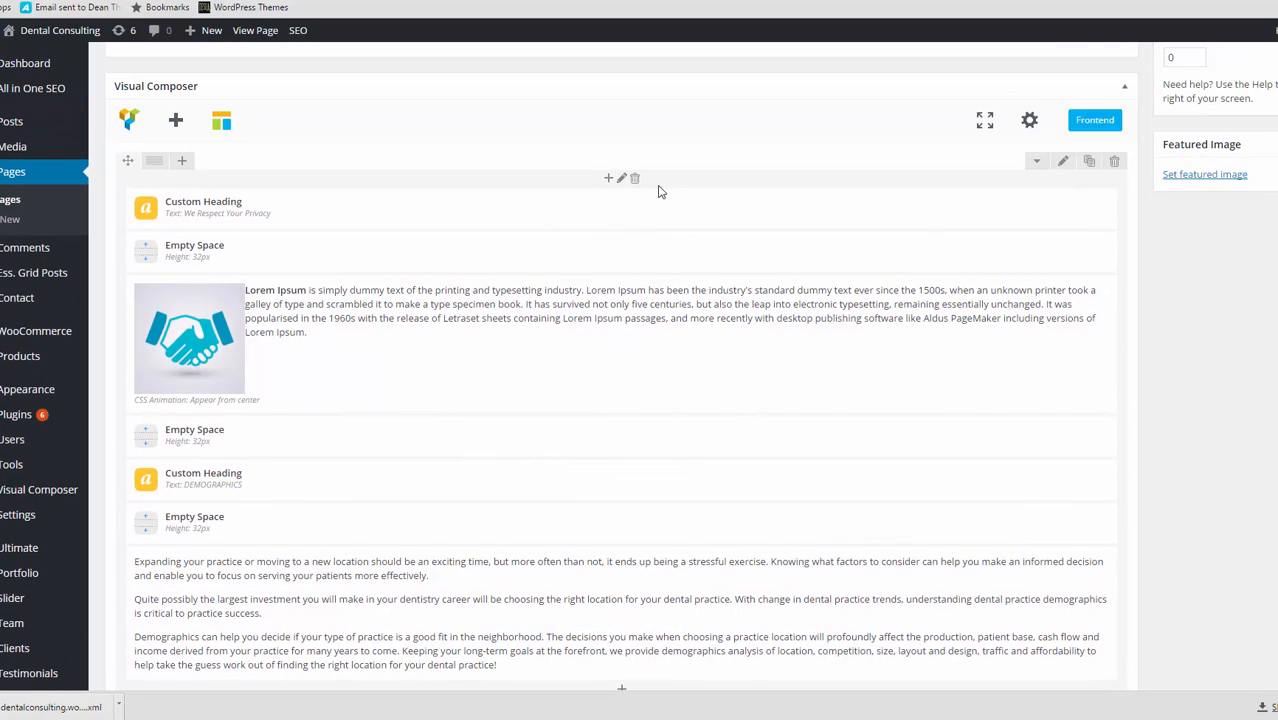
- Duplicate the entire content row in Visual Composer and compare the copy with the original
left_click(1090, 163)
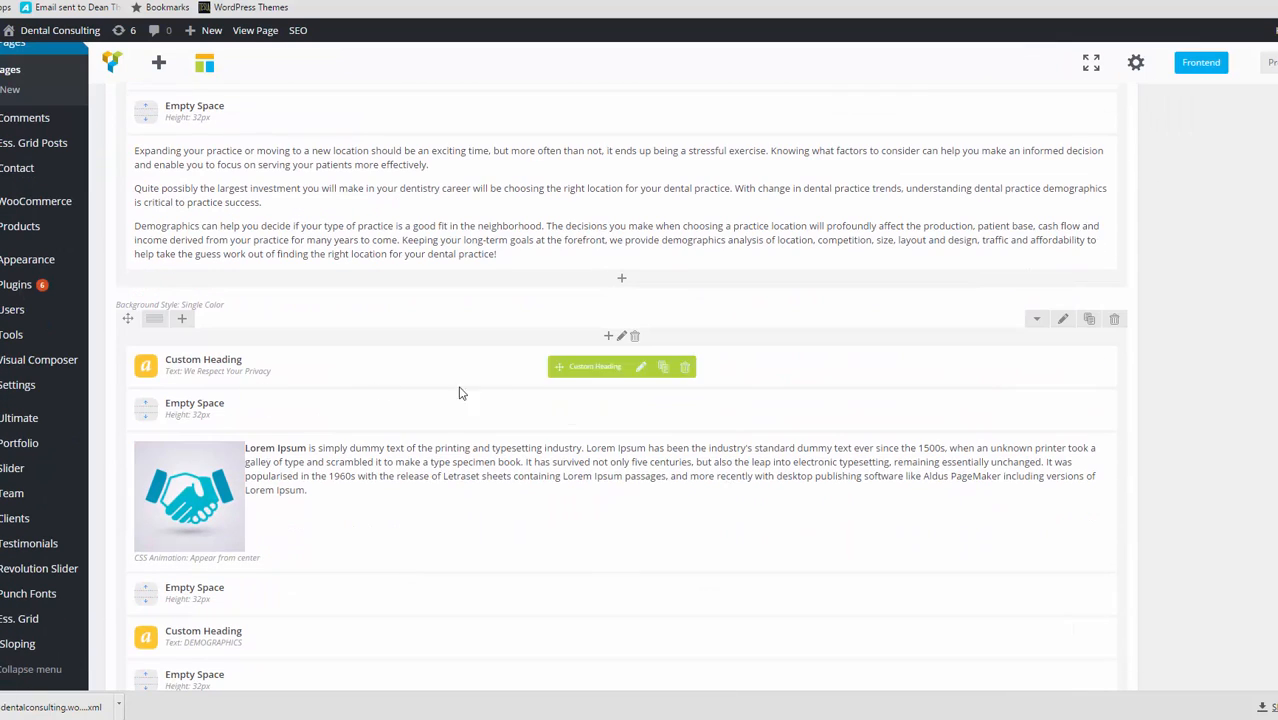
mouse_move(565, 633)
scroll(565, 633, "up", 3)
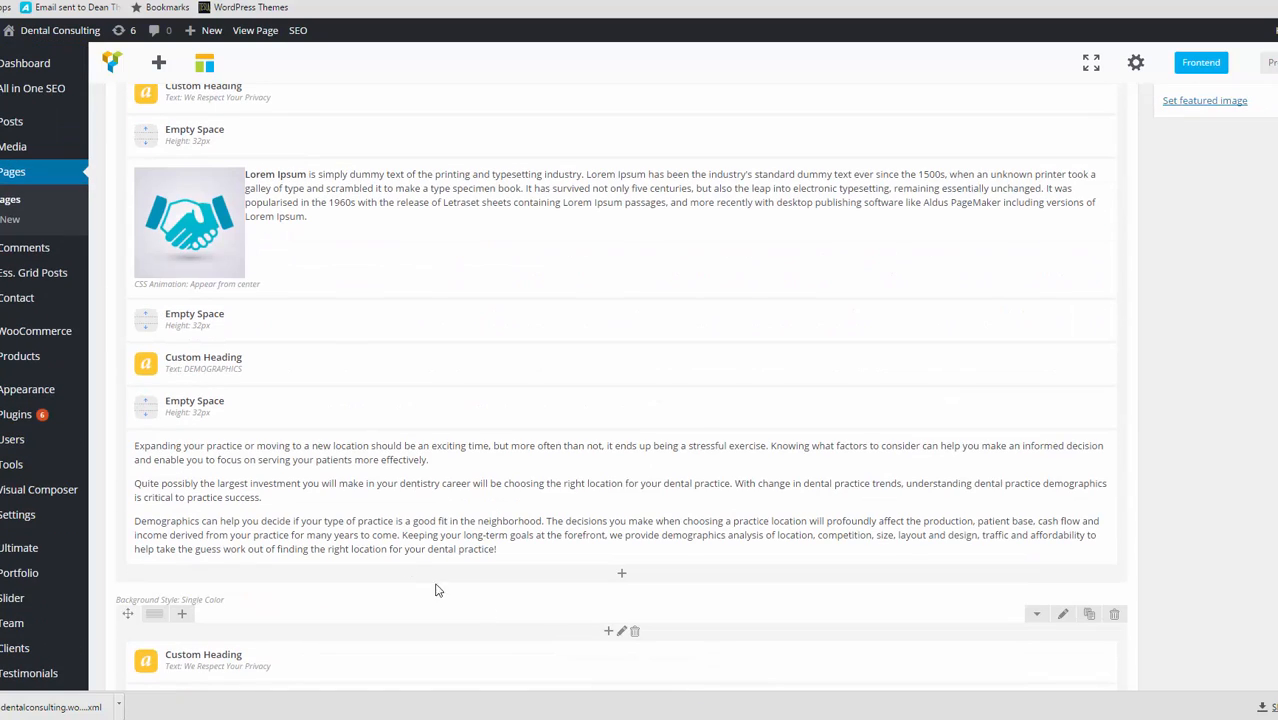
scroll(220, 300, "down", 3)
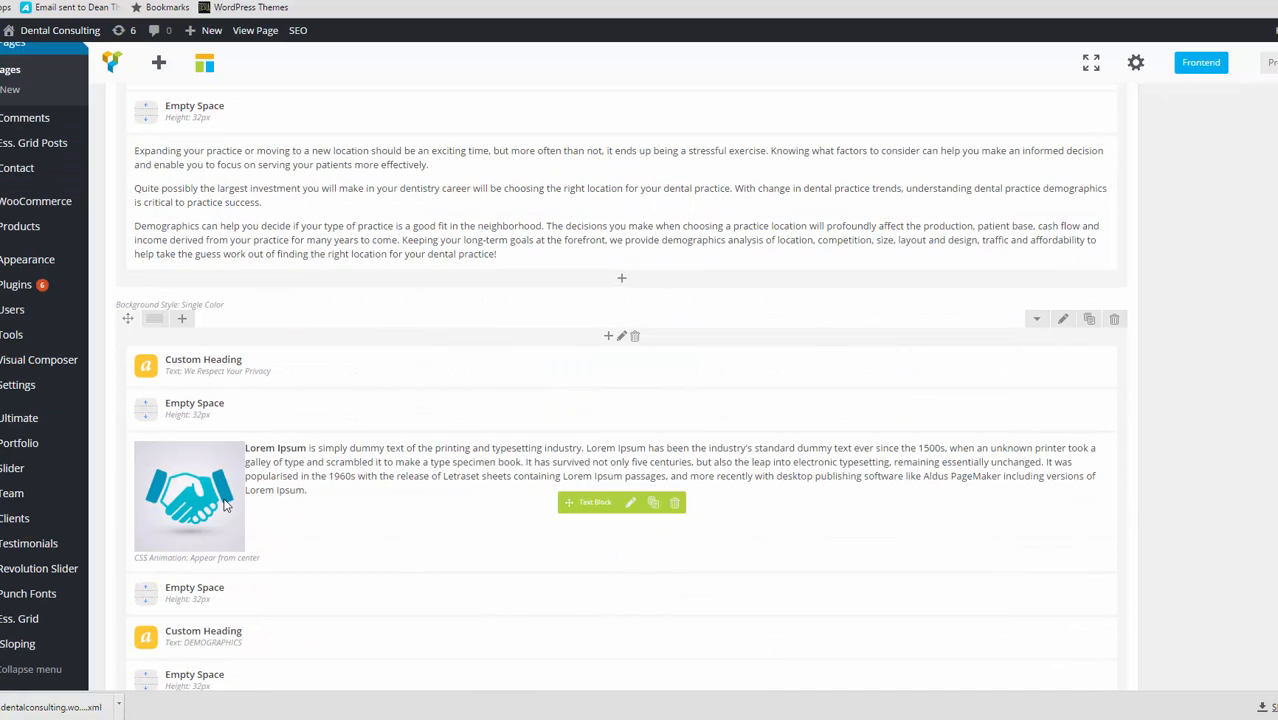
scroll(275, 531, "down", 2)
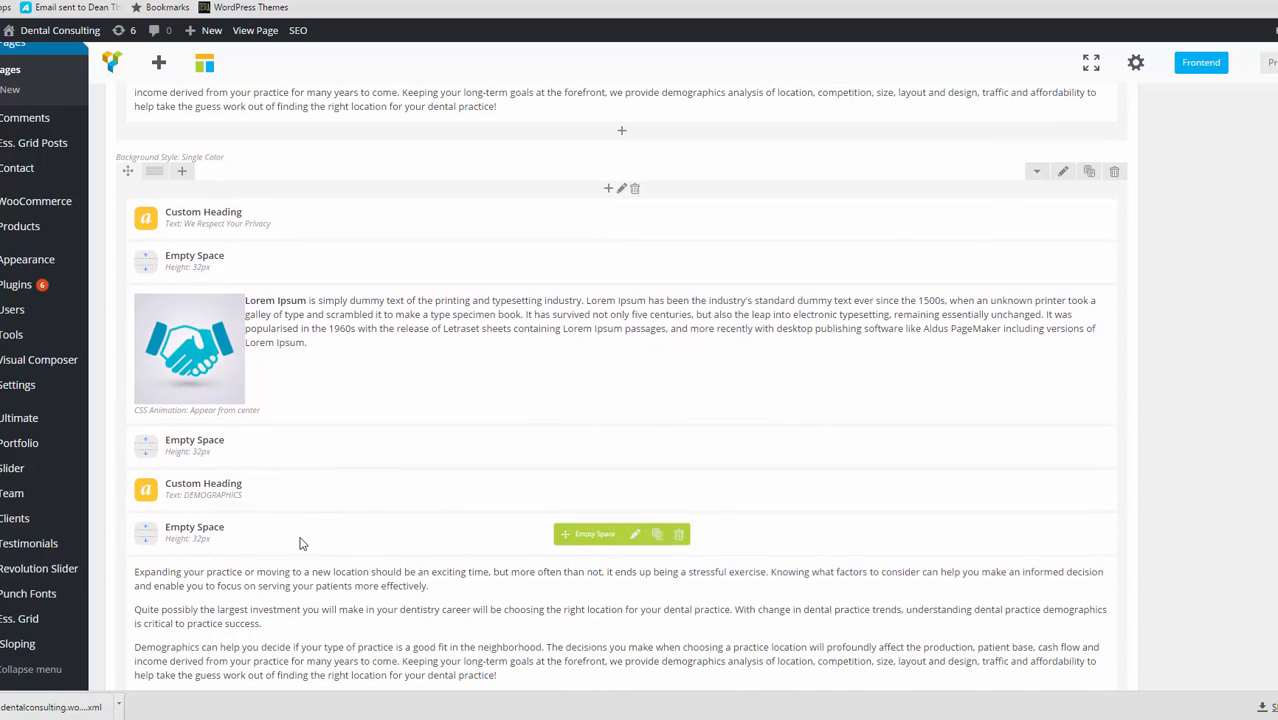
scroll(300, 542, "up", 2)
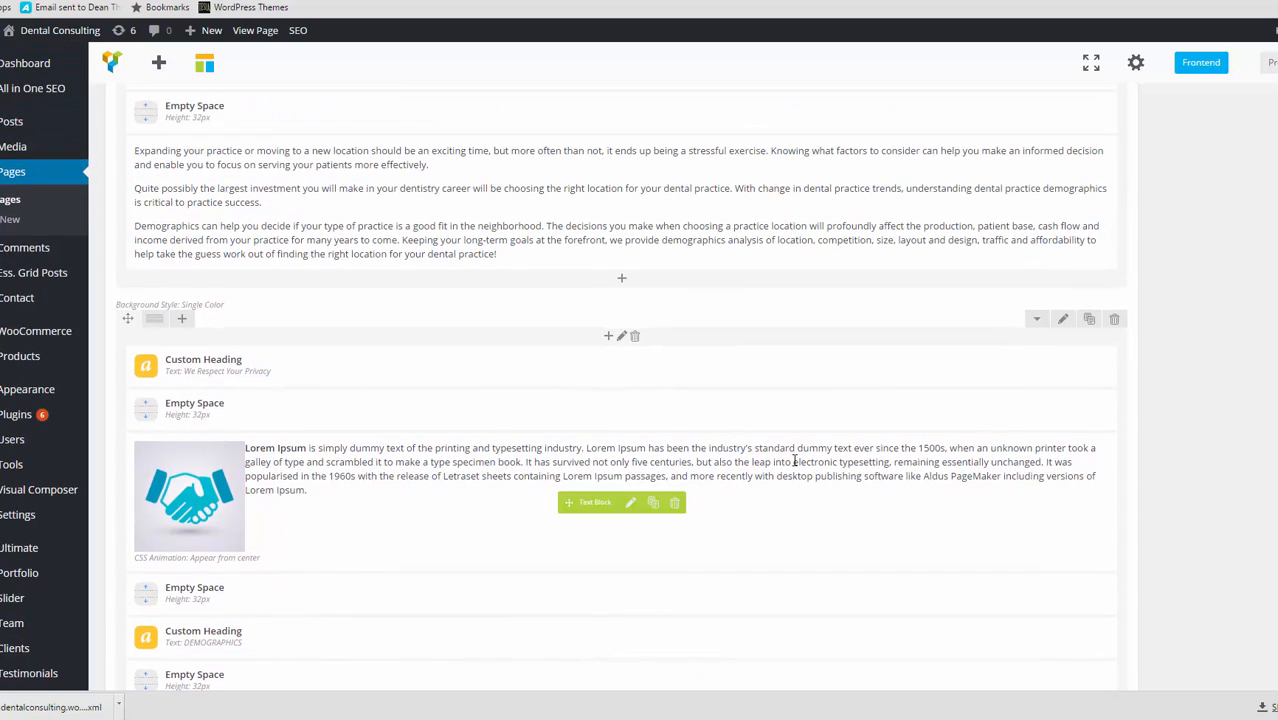
- Delete the duplicated content row and return to the page's editing mode options
left_click(1115, 322)
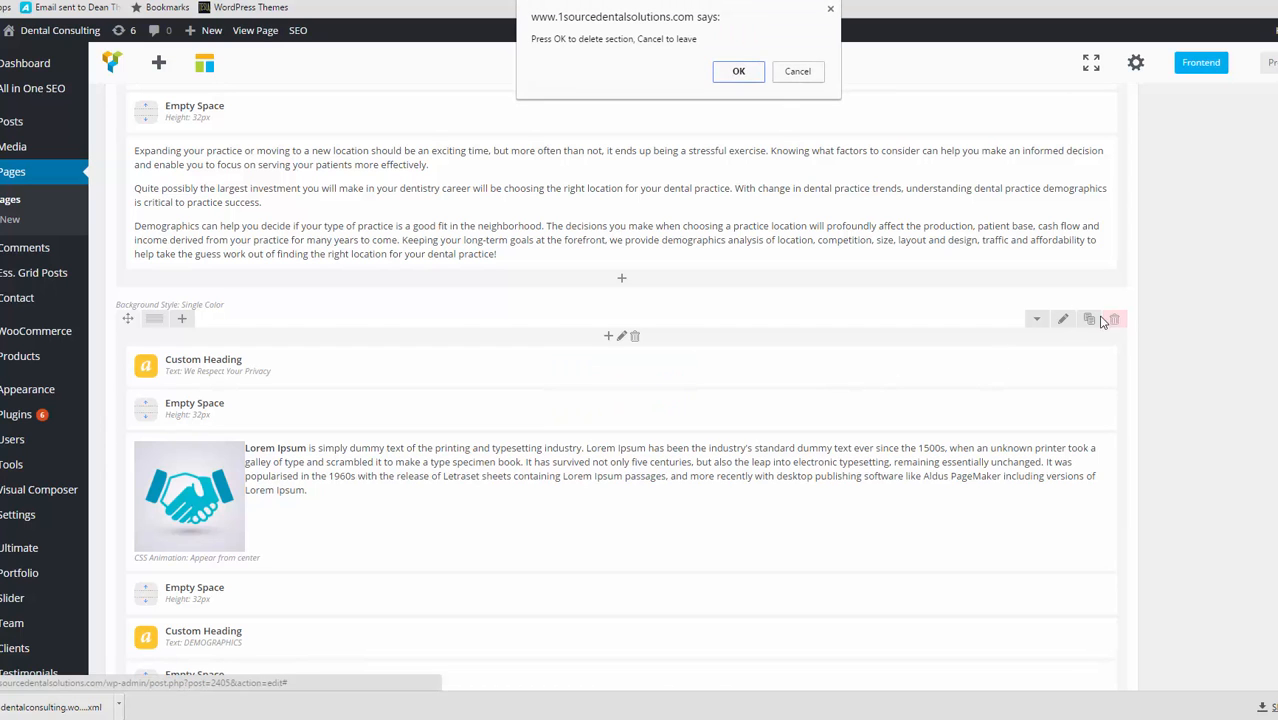
left_click(739, 73)
scroll(1190, 528, "up", 10)
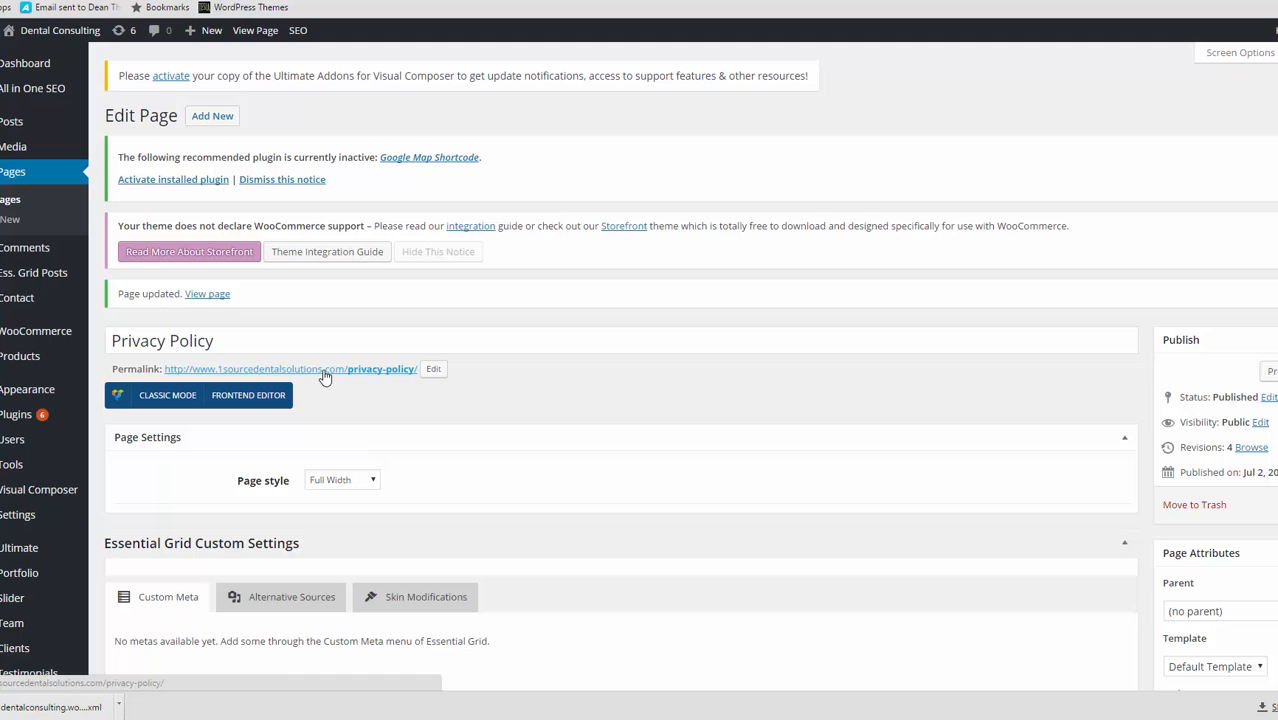
scroll(665, 464, "down", 3)
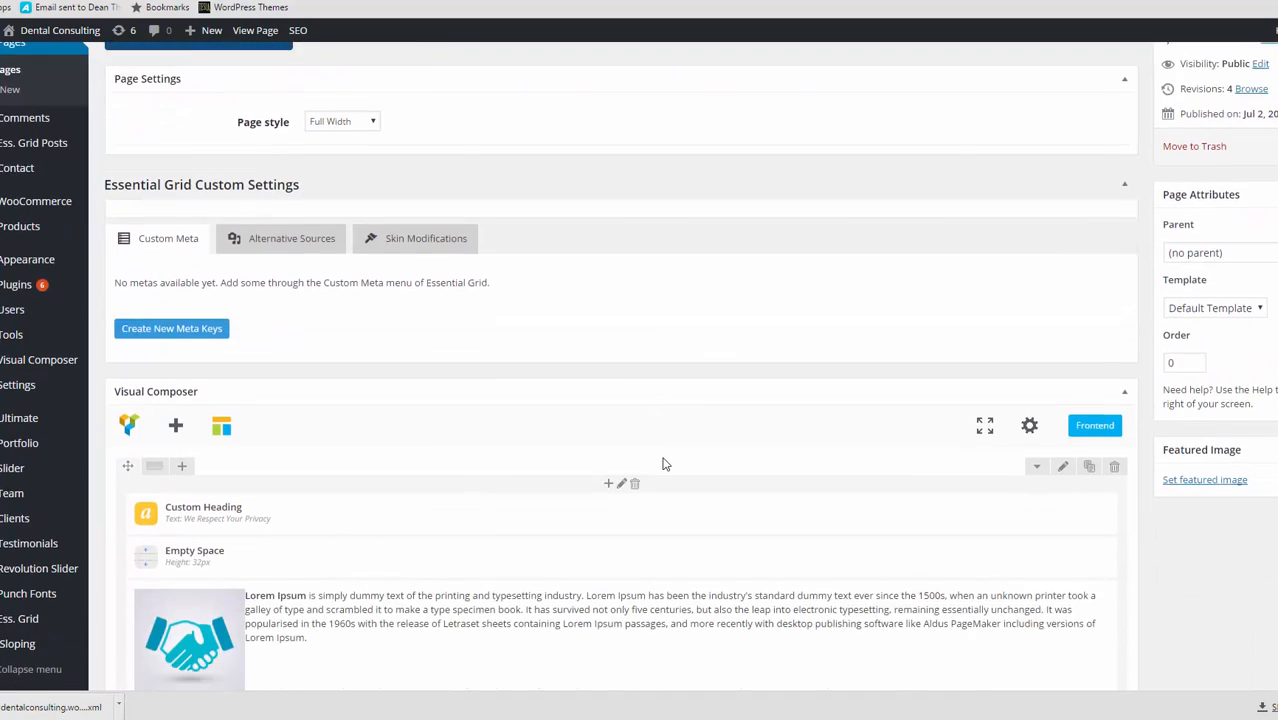
scroll(665, 464, "up", 3)
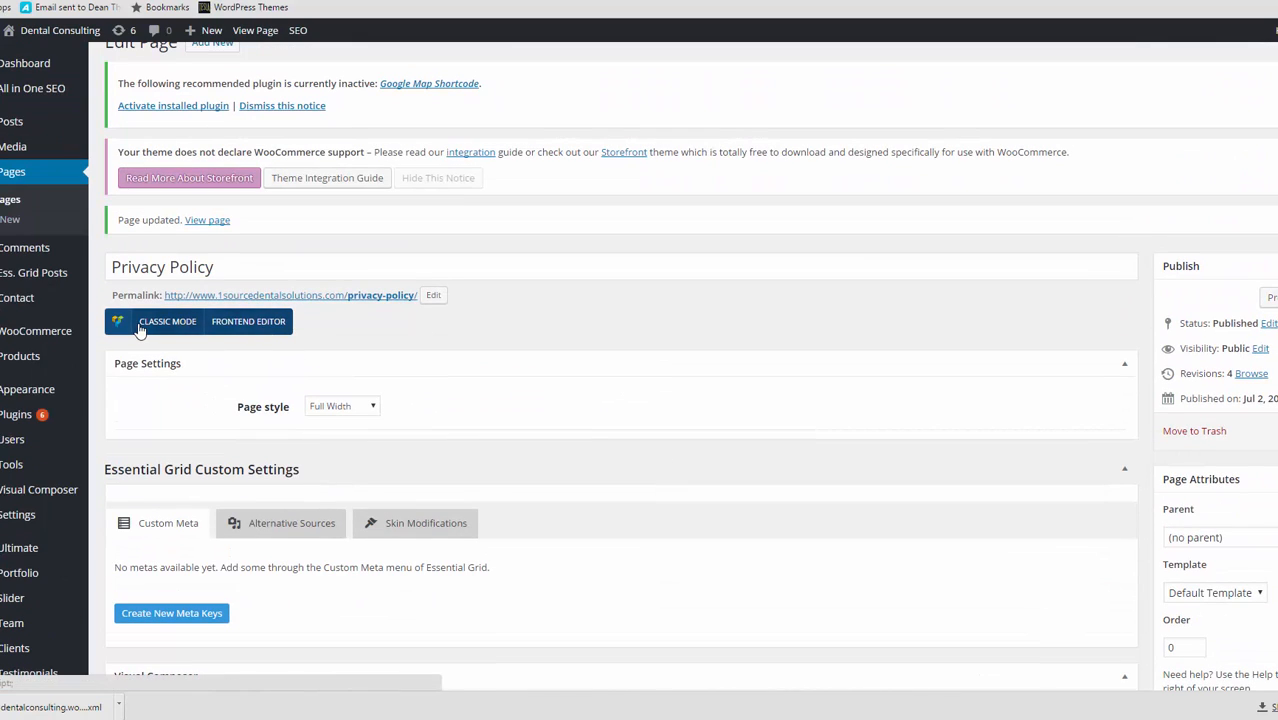